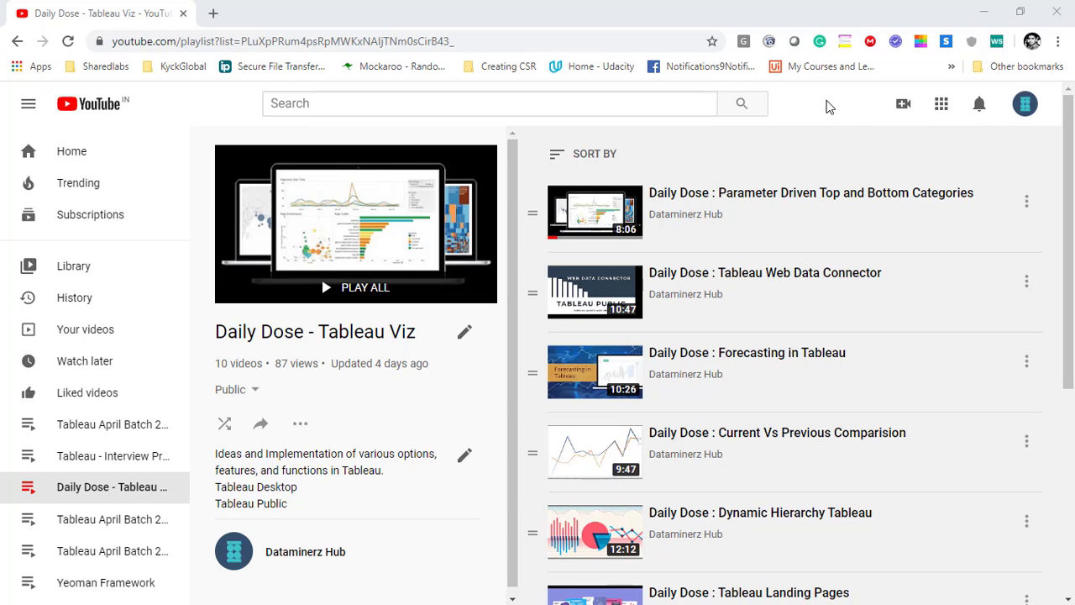
# Minimize the 'Daily Dose - Tableau Viz' YouTube playlist window to reveal the desktop.
pyautogui.click(980, 16)
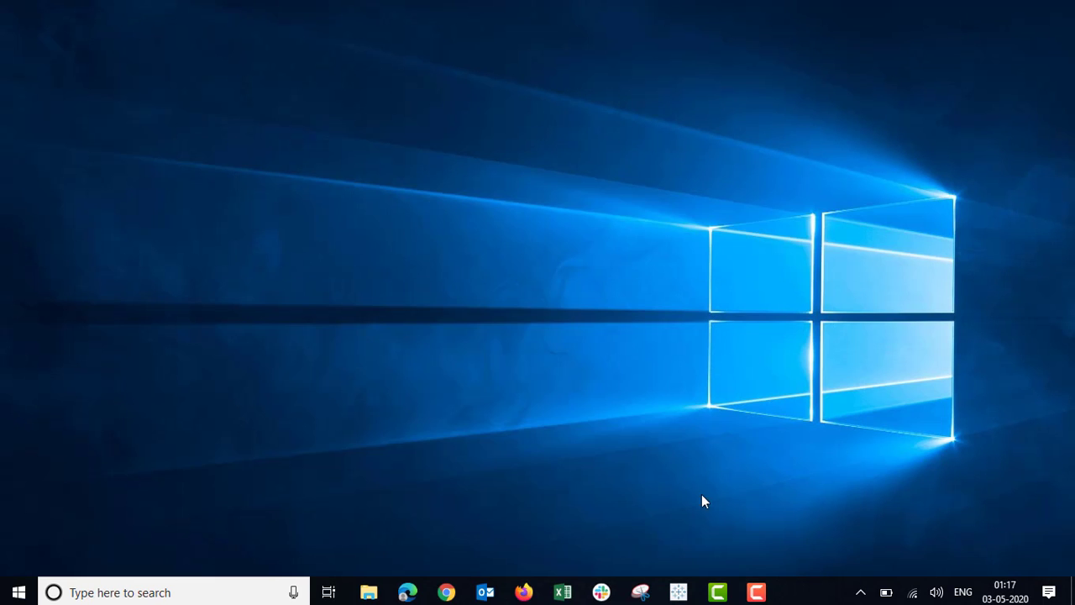
# Restore the Sales Summary workbook, browse Map, Pie, ProfitTrend and Area Chart, and add Dashboard 1.
pyautogui.click(679, 592)
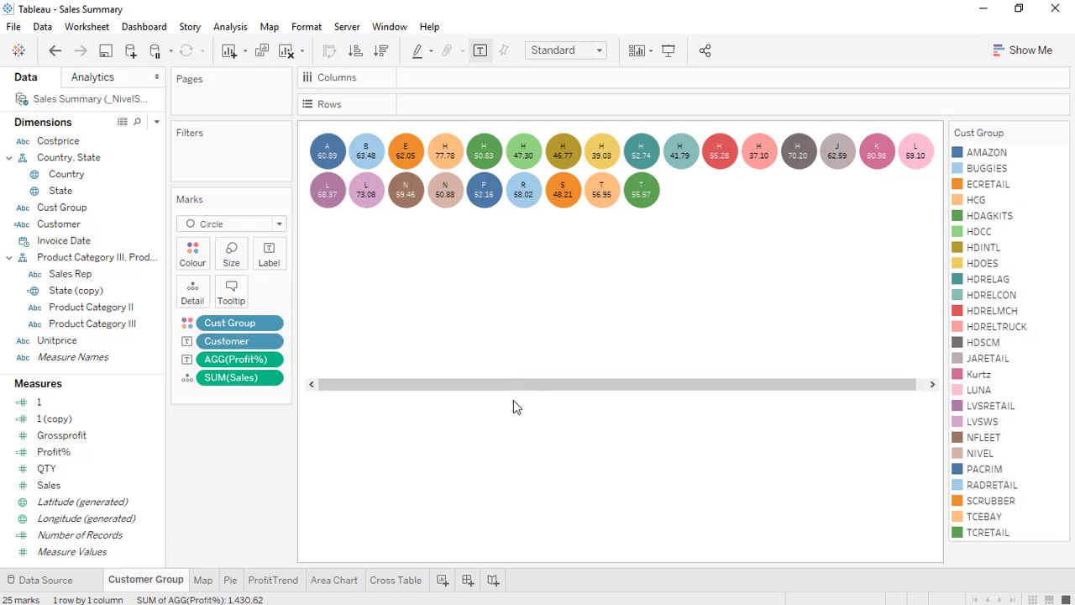
pyautogui.moveTo(508, 387); pyautogui.dragTo(479, 403)
pyautogui.click(203, 581)
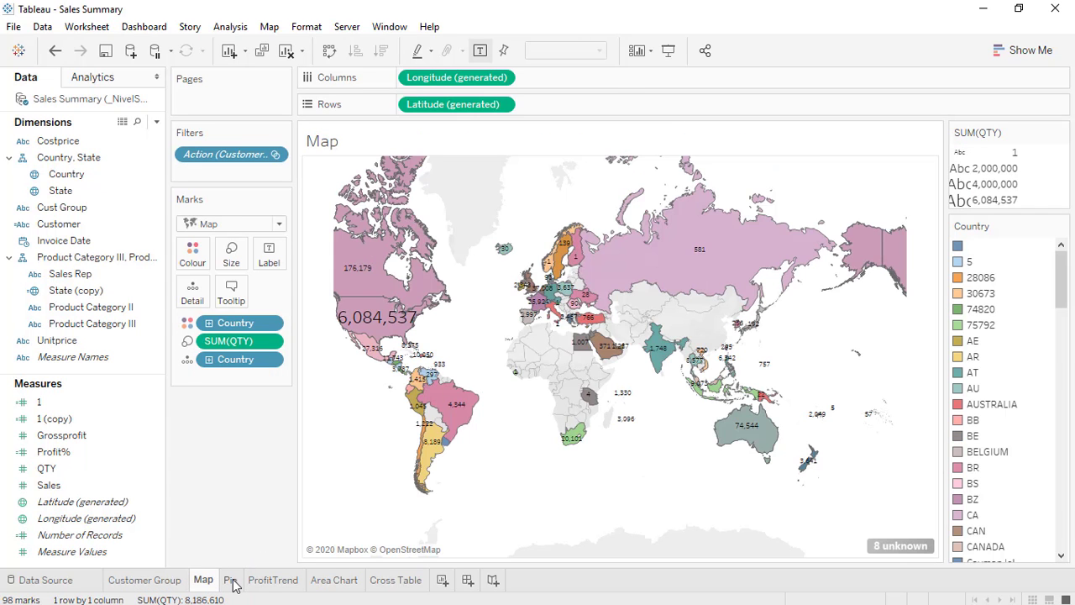
pyautogui.click(232, 581)
pyautogui.click(277, 583)
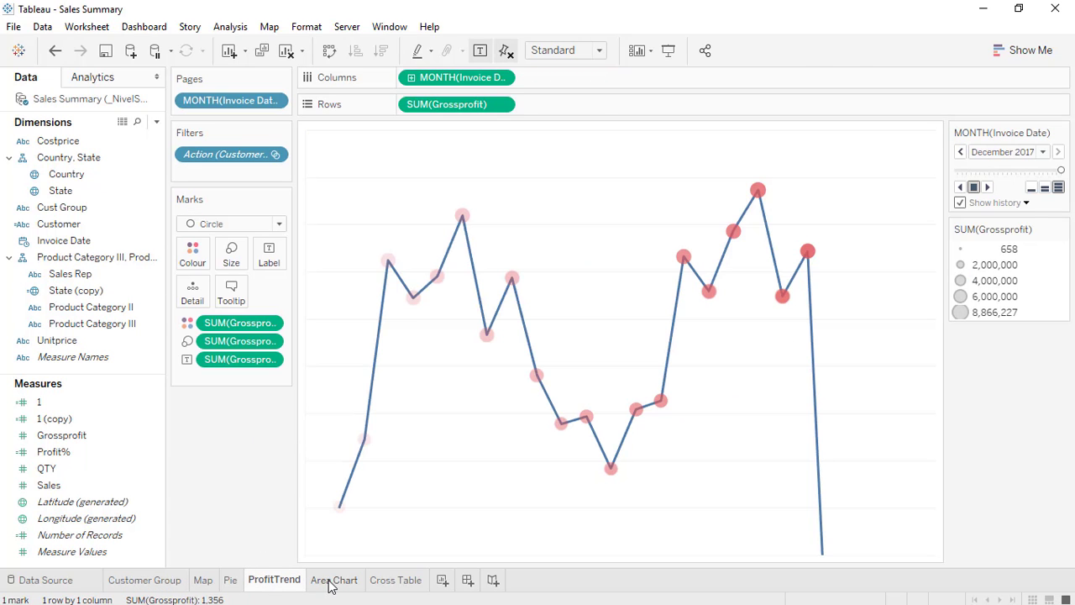
pyautogui.click(330, 582)
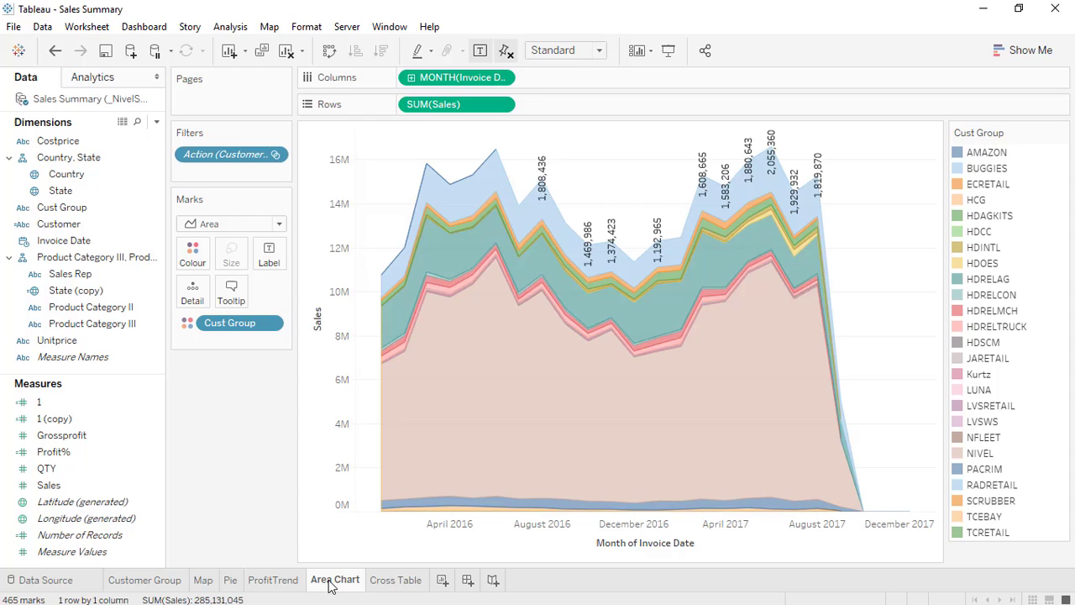
pyautogui.click(468, 580)
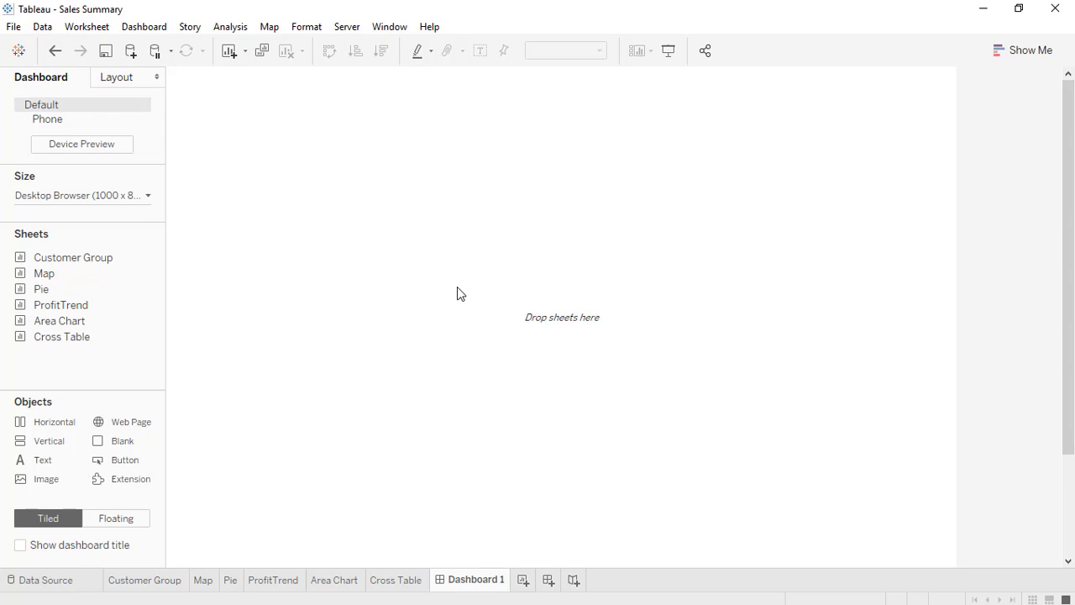
# Browse Customer Group, Map, Pie, ProfitTrend and Area Chart, ending on the Cross Table sheet.
pyautogui.rightClick(464, 583)
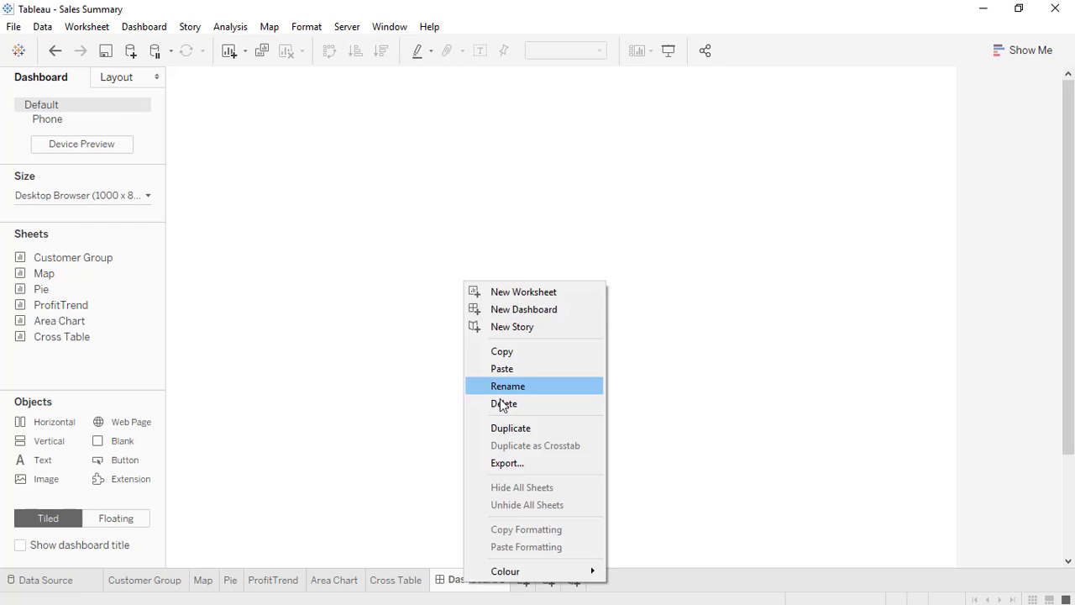
pyautogui.click(471, 581)
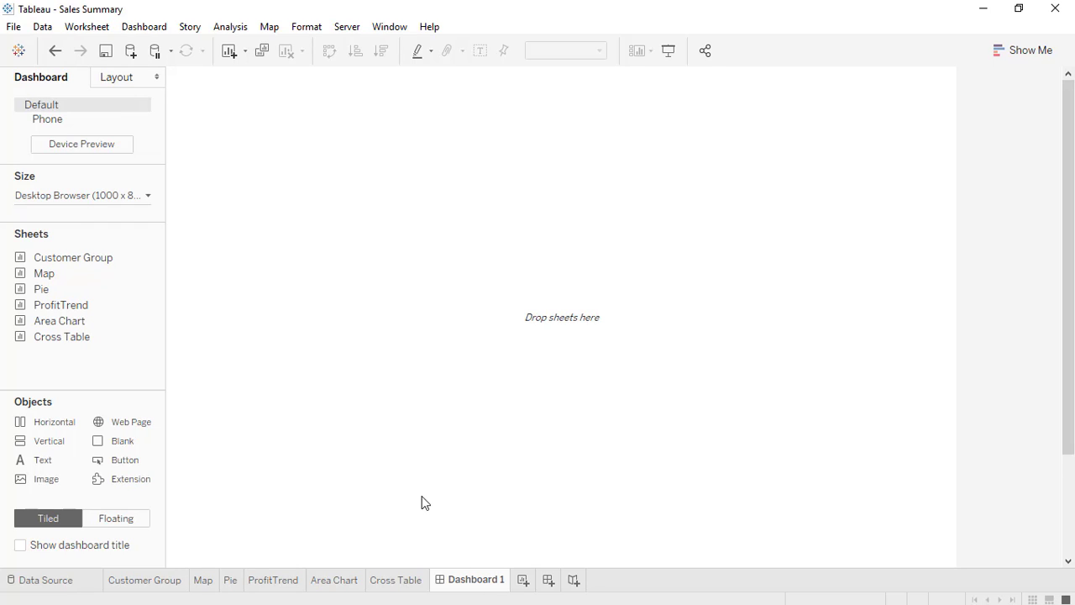
pyautogui.click(139, 585)
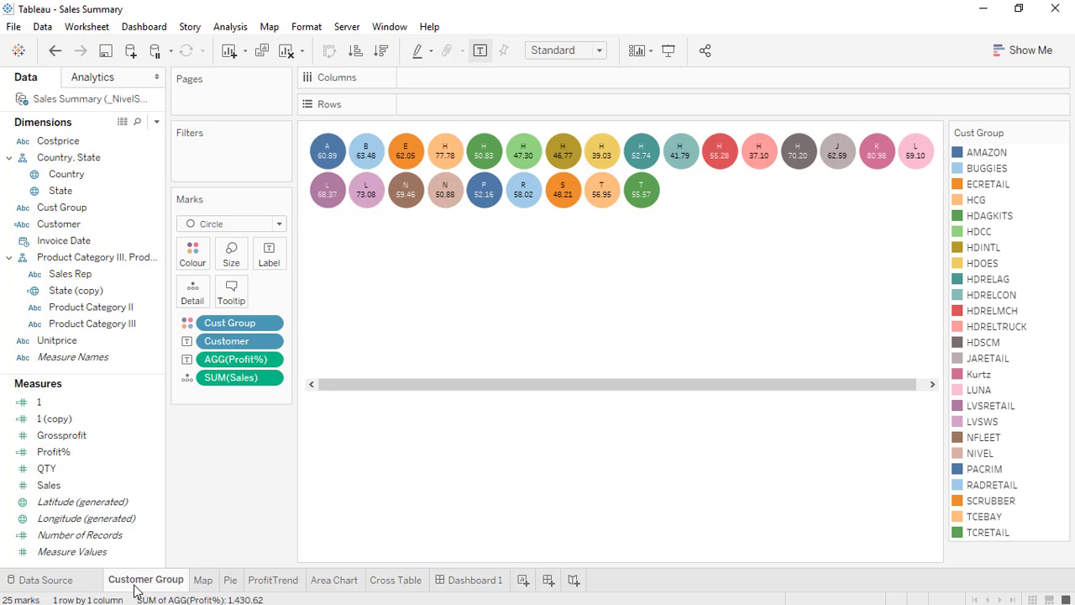
pyautogui.click(201, 581)
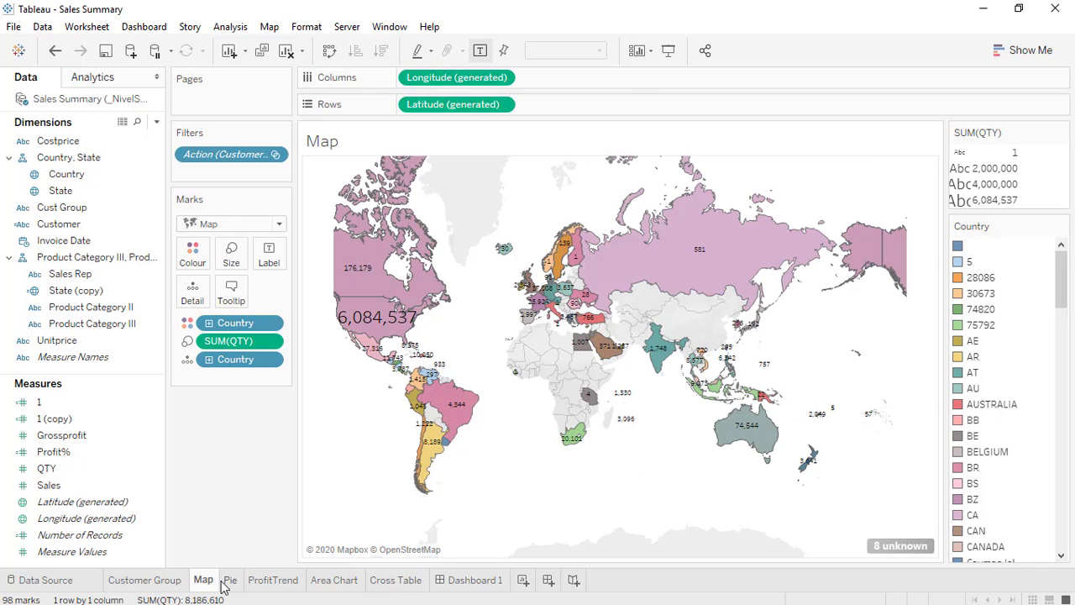
pyautogui.click(232, 582)
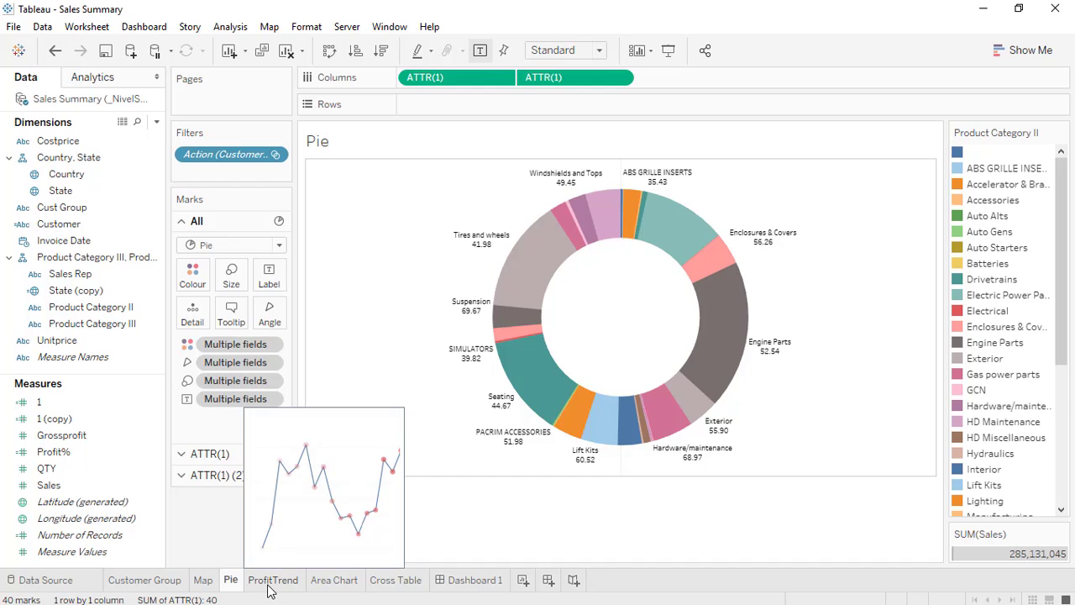
pyautogui.click(269, 588)
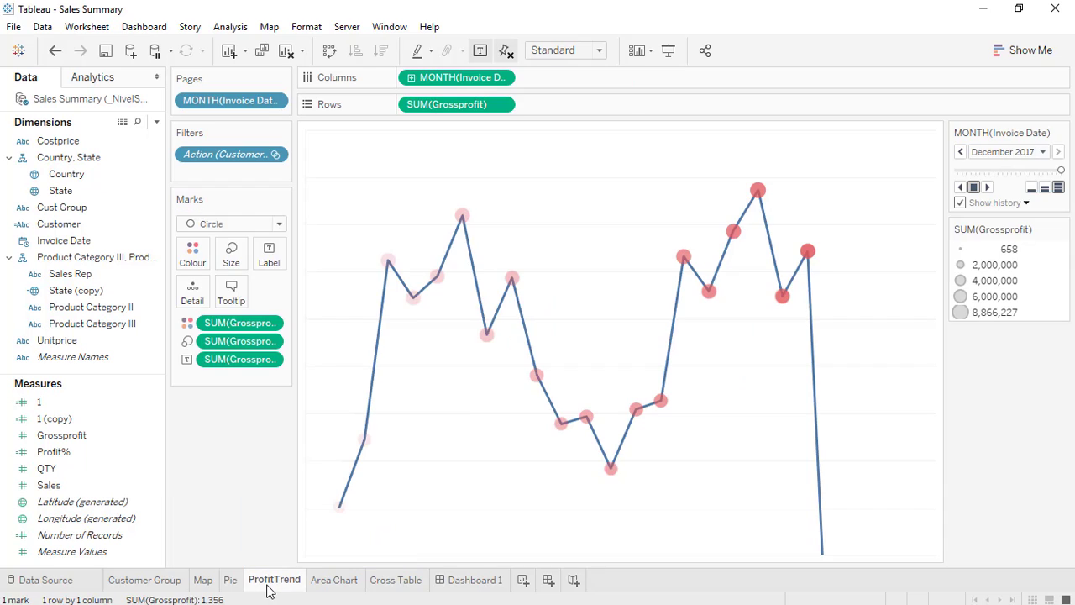
pyautogui.click(336, 585)
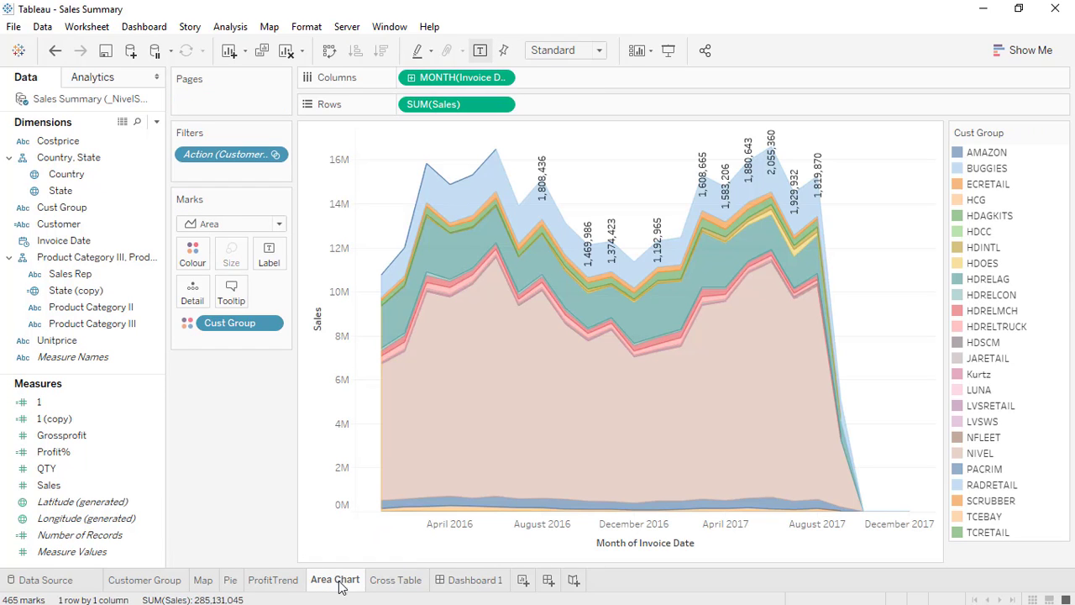
pyautogui.click(393, 581)
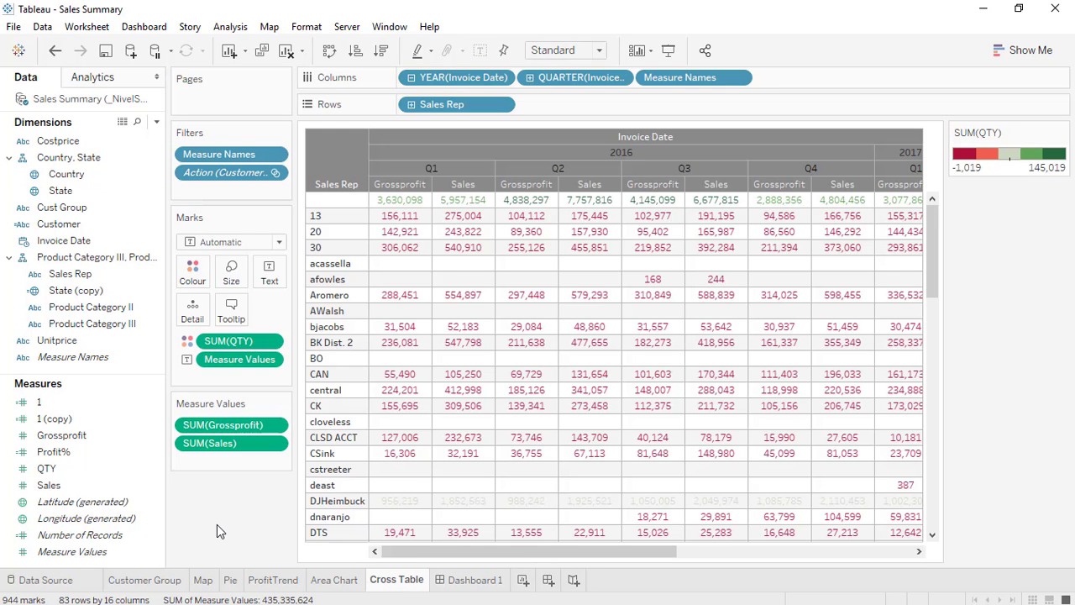
pyautogui.moveTo(464, 581)
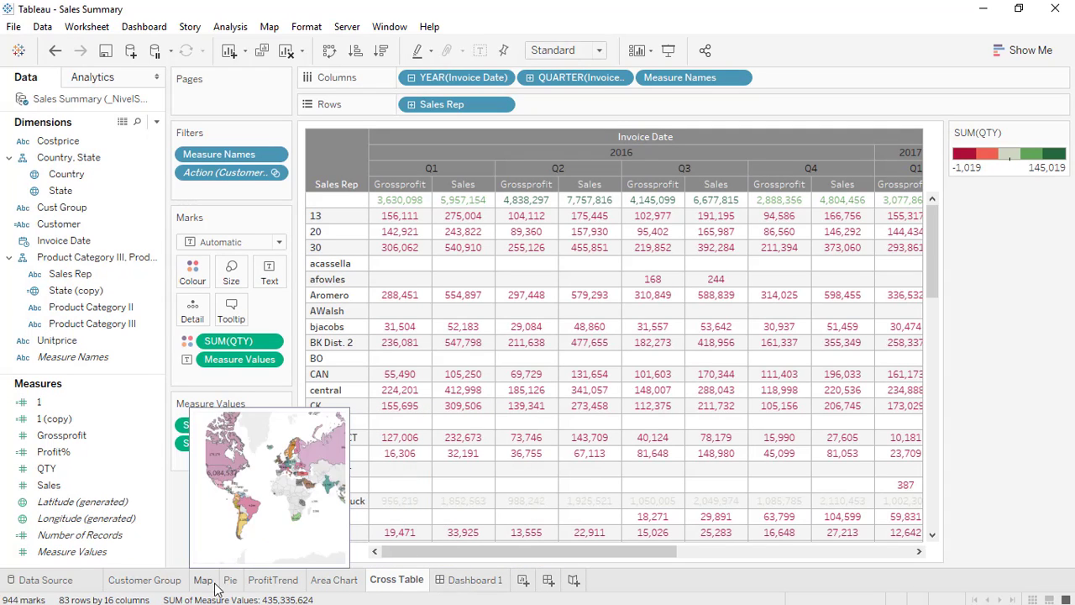
# Set Dashboard 1's fixed size width to 1300 px, giving a 1300 x 800 canvas.
pyautogui.moveTo(319, 588)
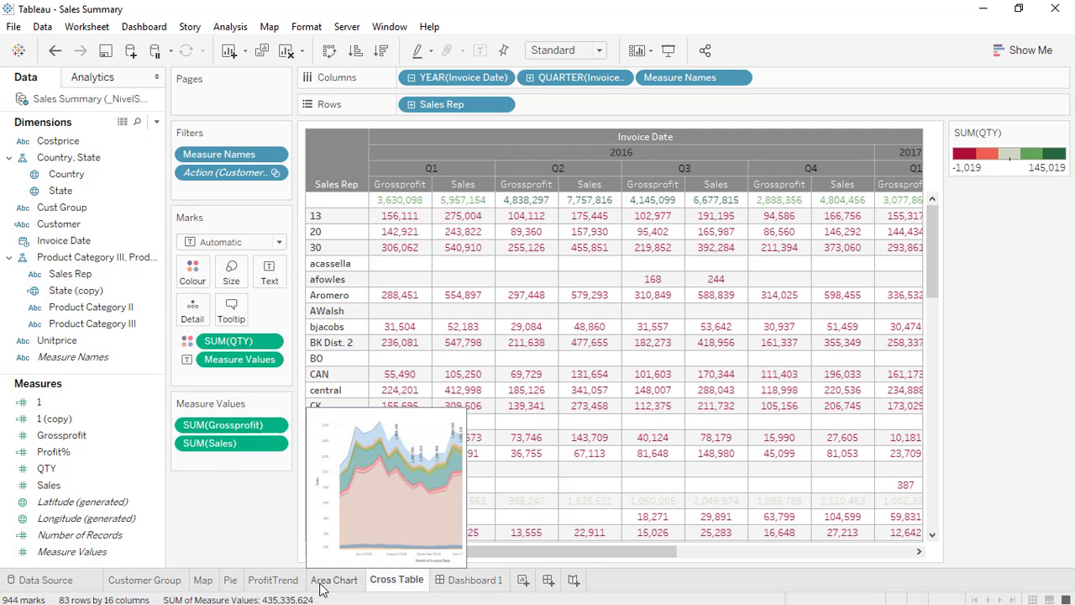
pyautogui.click(471, 579)
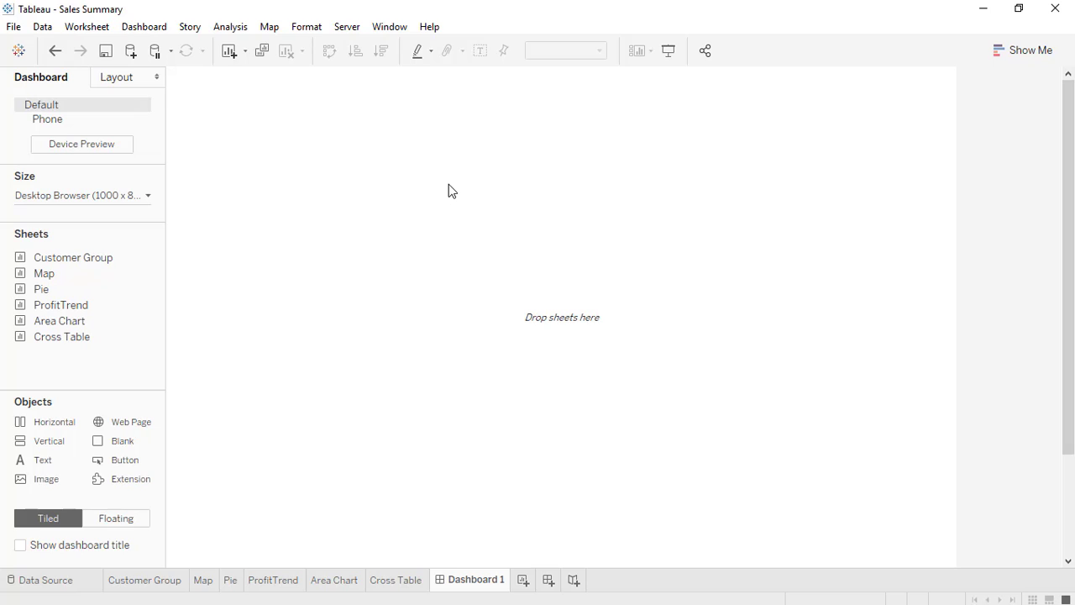
pyautogui.click(106, 196)
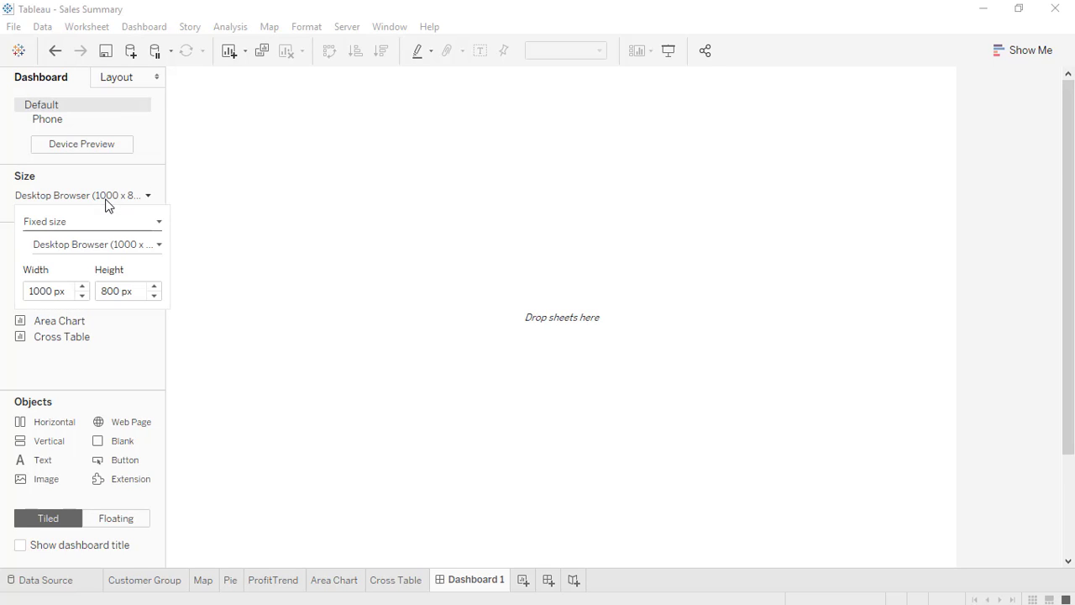
pyautogui.click(42, 291)
pyautogui.press('BackSpace')
pyautogui.write('3')
pyautogui.press('Return')
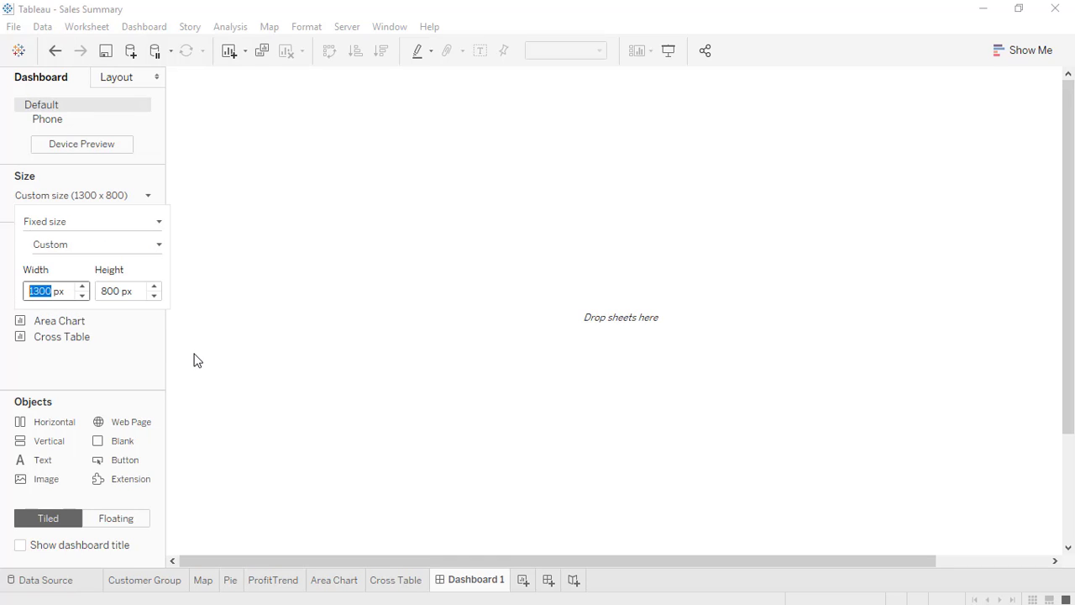
pyautogui.click(286, 358)
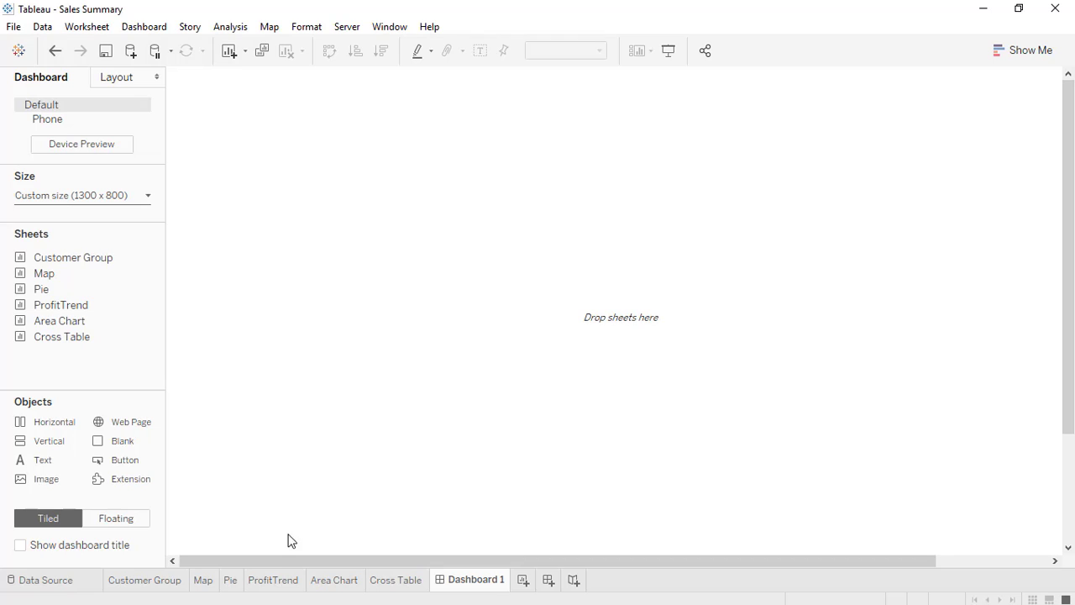
pyautogui.moveTo(278, 562); pyautogui.dragTo(252, 454)
pyautogui.click(41, 118)
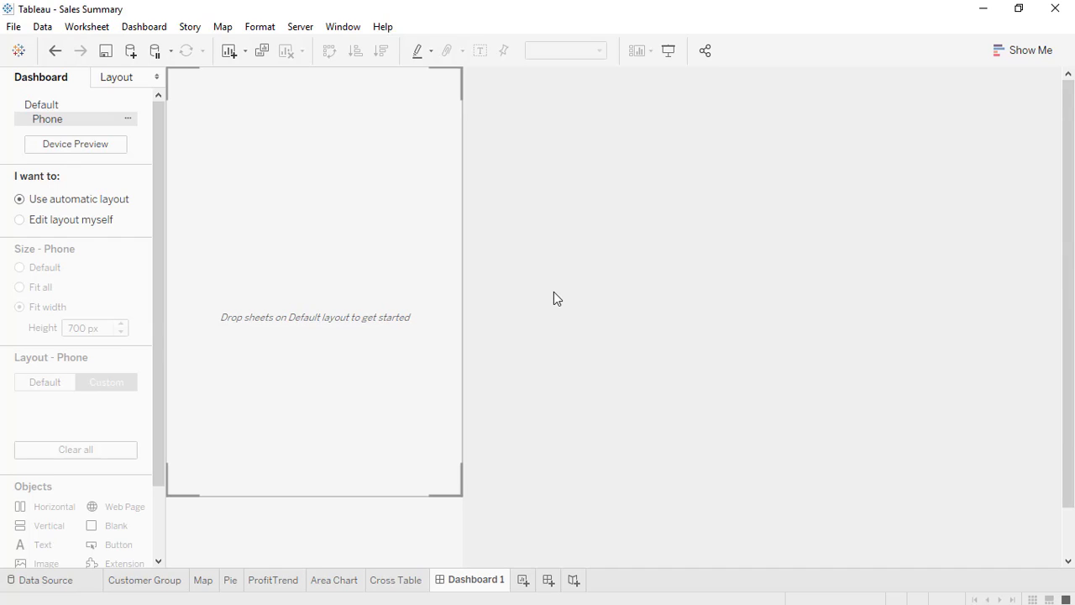
pyautogui.click(39, 107)
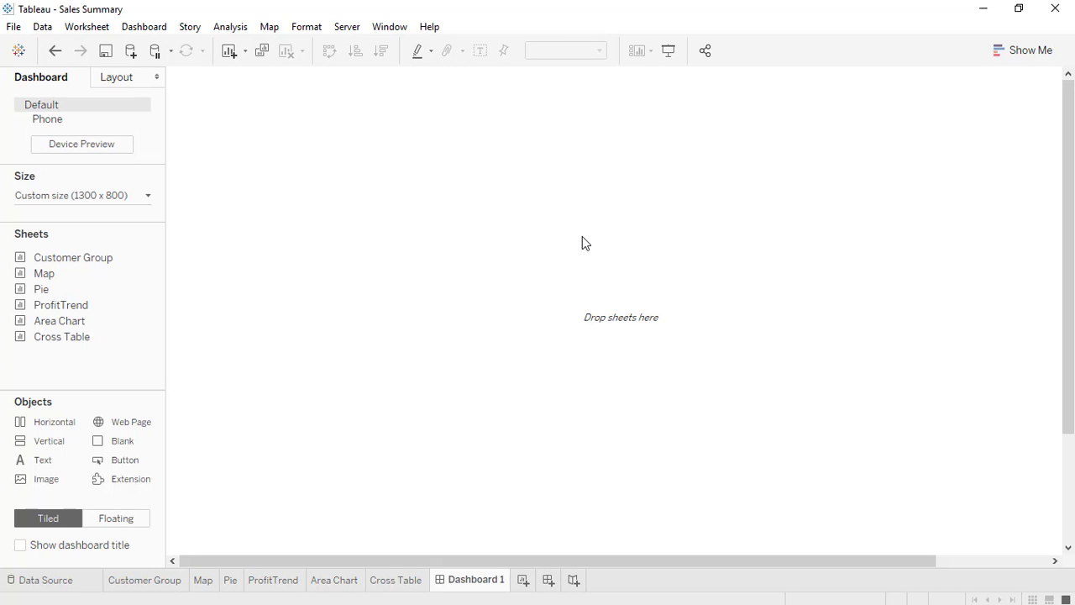
pyautogui.click(99, 196)
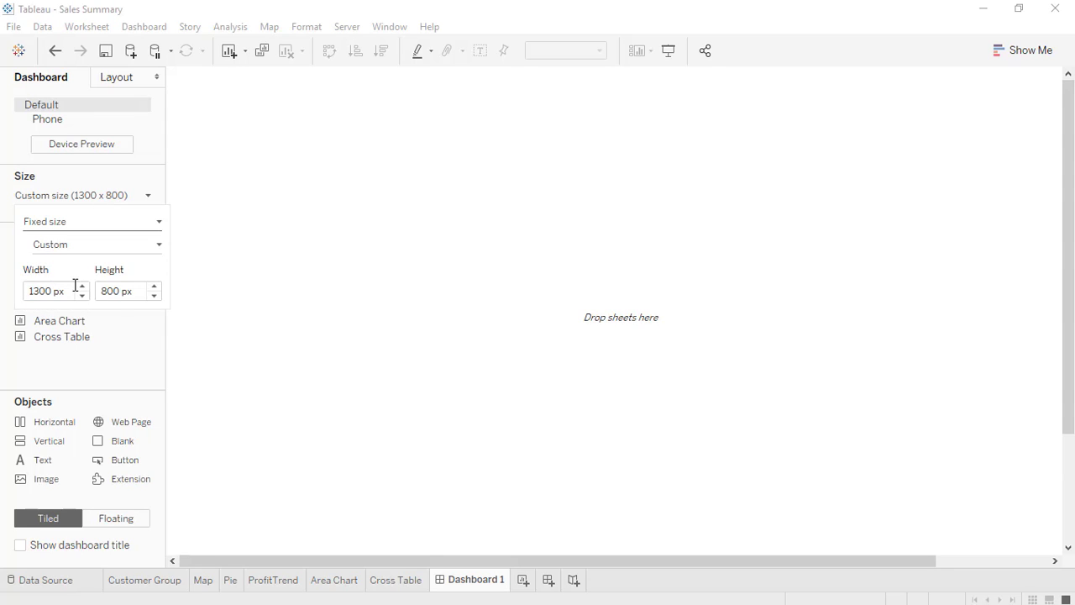
pyautogui.click(113, 290)
pyautogui.click(344, 339)
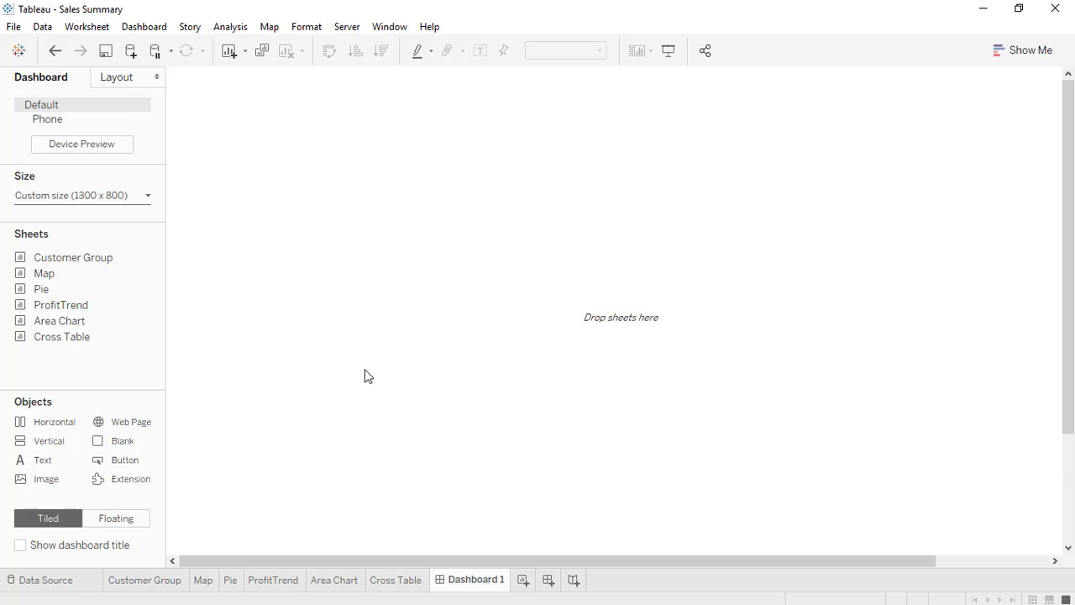
# Show the dashboard title and rename it 'Summary - Sample SuperStore'.
pyautogui.click(20, 546)
pyautogui.doubleClick(396, 92)
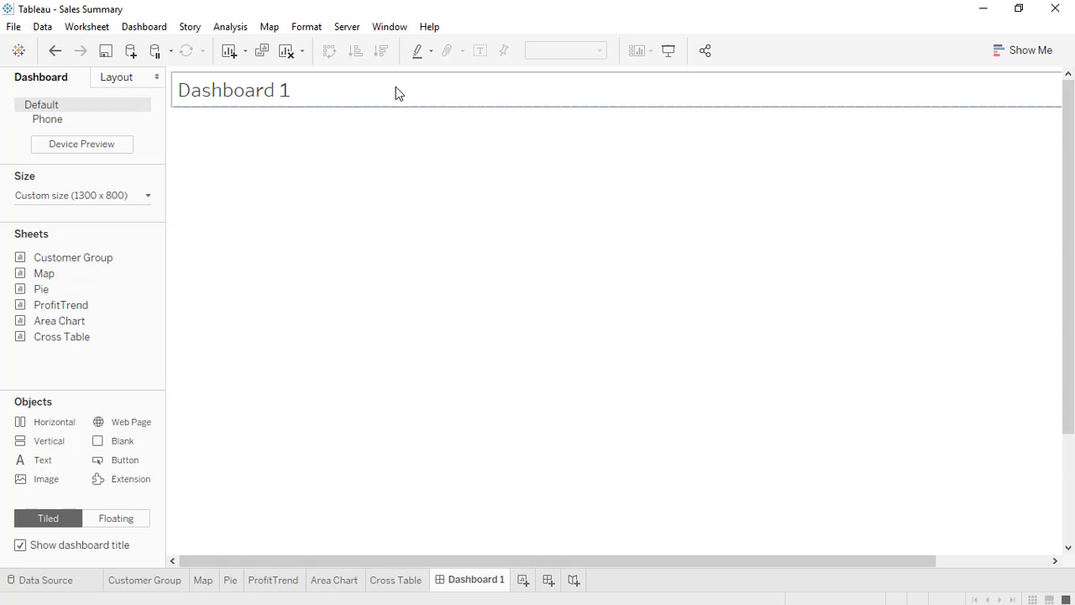
pyautogui.moveTo(608, 291); pyautogui.dragTo(309, 297)
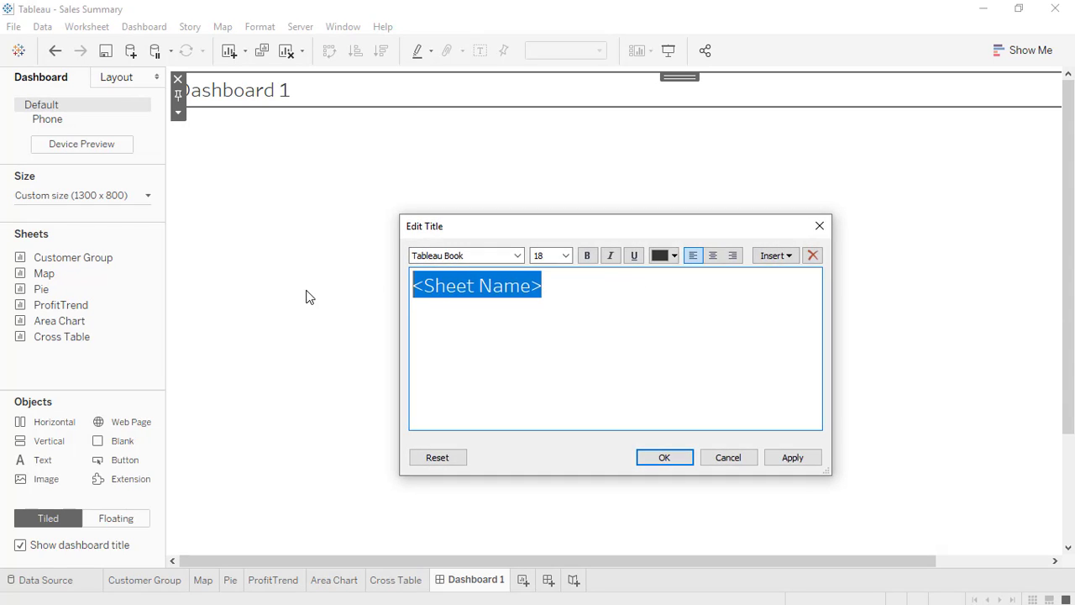
pyautogui.write('Summry')
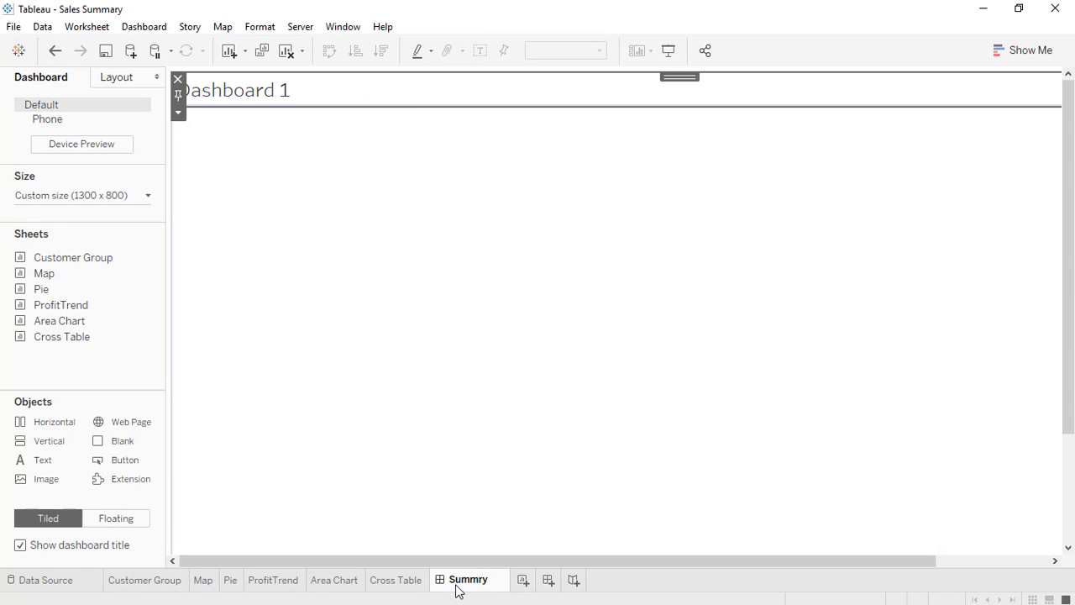
pyautogui.press('BackSpace')
pyautogui.press('BackSpace')
pyautogui.press('BackSpace')
pyautogui.press('BackSpace')
pyautogui.press('BackSpace')
pyautogui.write('ummary - Samp')
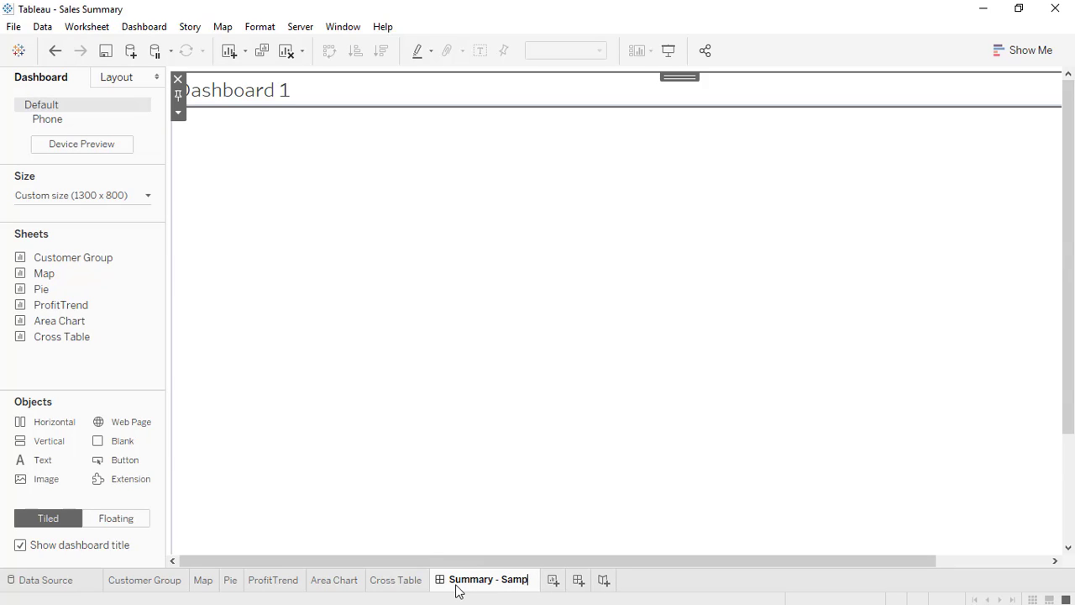
pyautogui.write('le Supers')
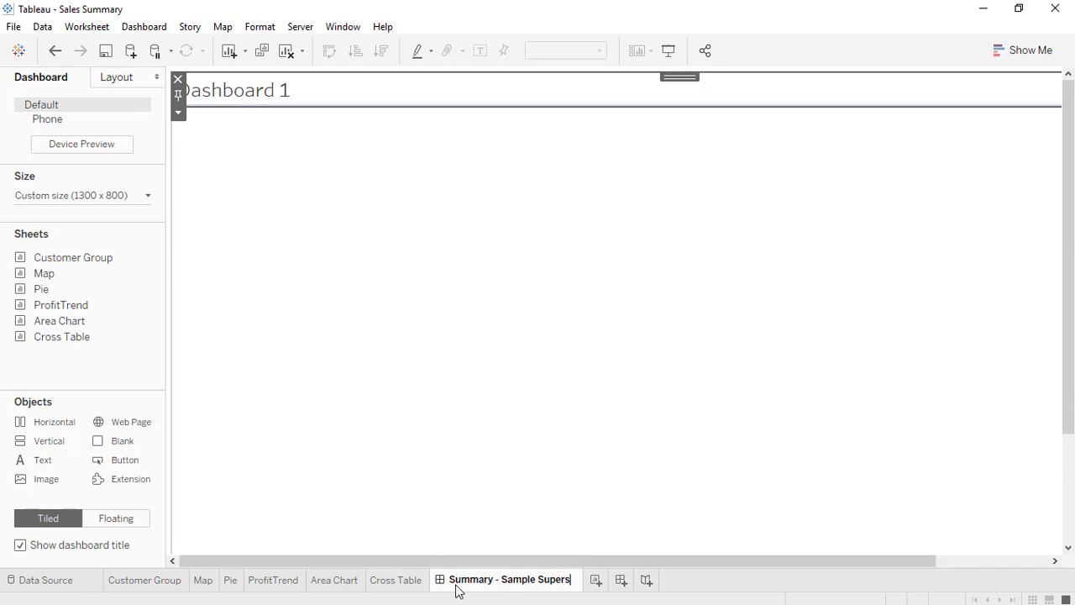
pyautogui.press('BackSpace')
pyautogui.write('Store')
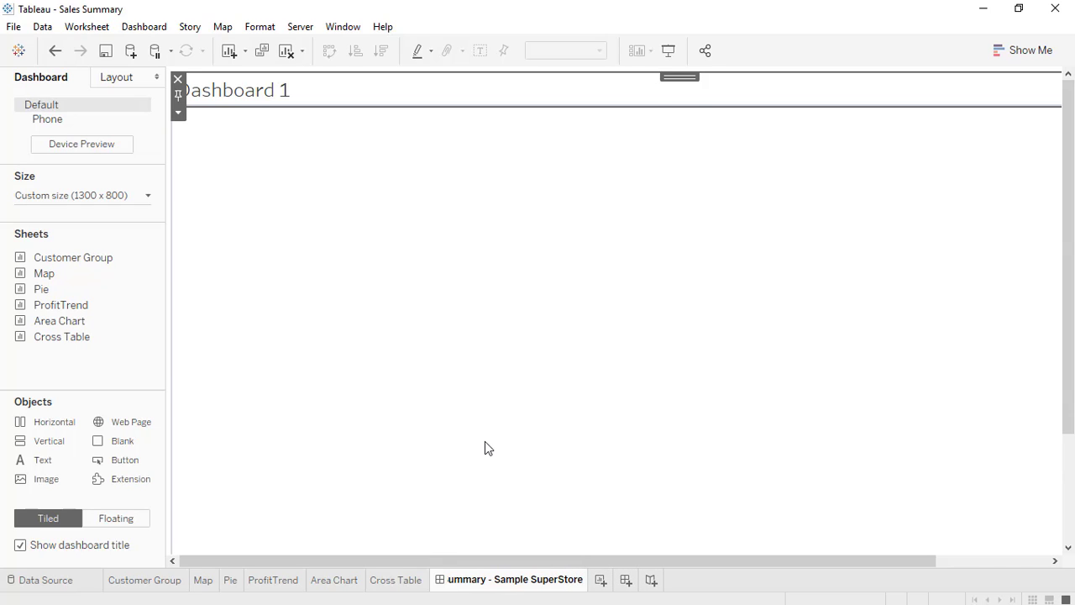
pyautogui.click(484, 441)
# Make the whole dashboard title centred and bold.
pyautogui.click(389, 89)
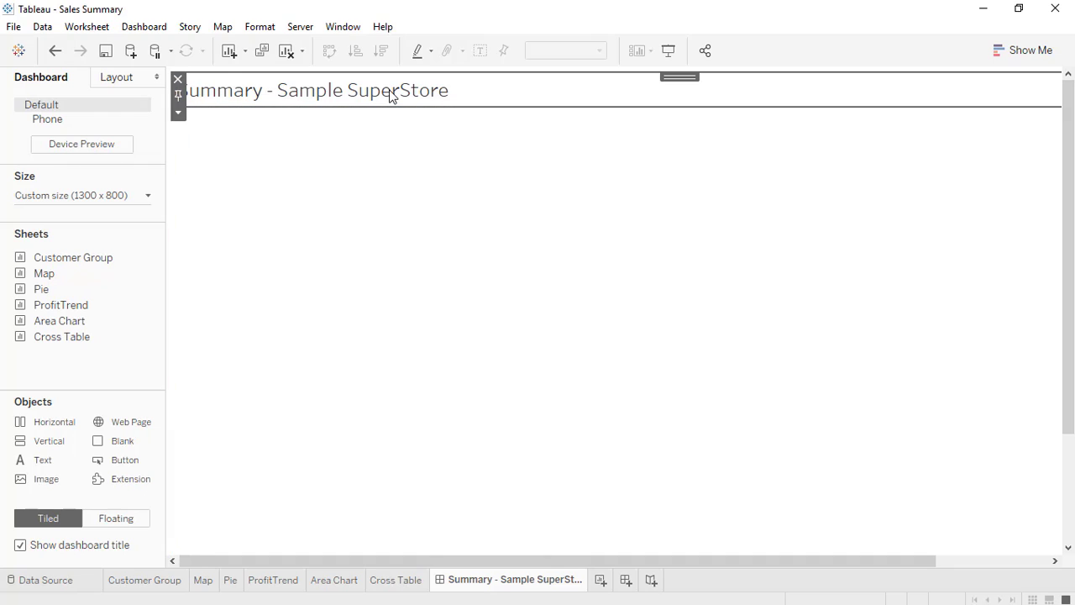
pyautogui.doubleClick(388, 90)
pyautogui.hotkey('ctrl', 'a')
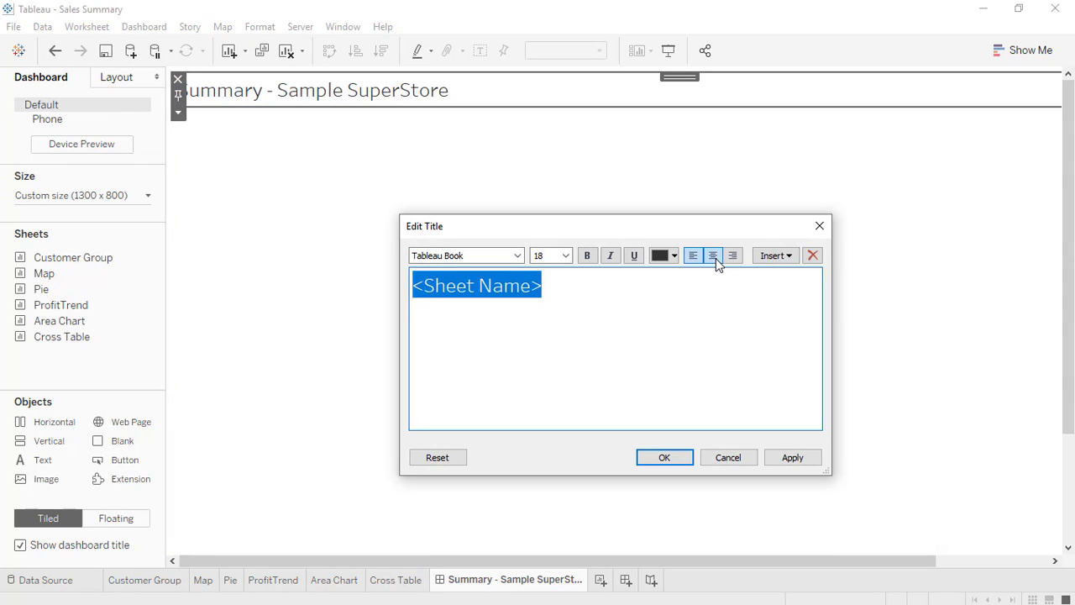
pyautogui.click(713, 257)
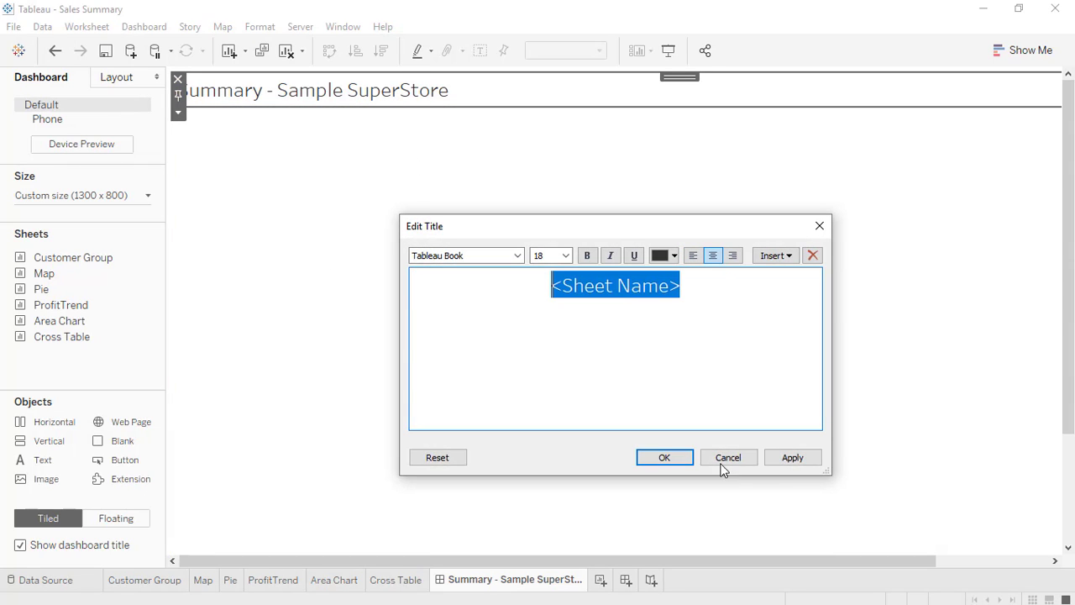
pyautogui.click(588, 256)
pyautogui.click(777, 458)
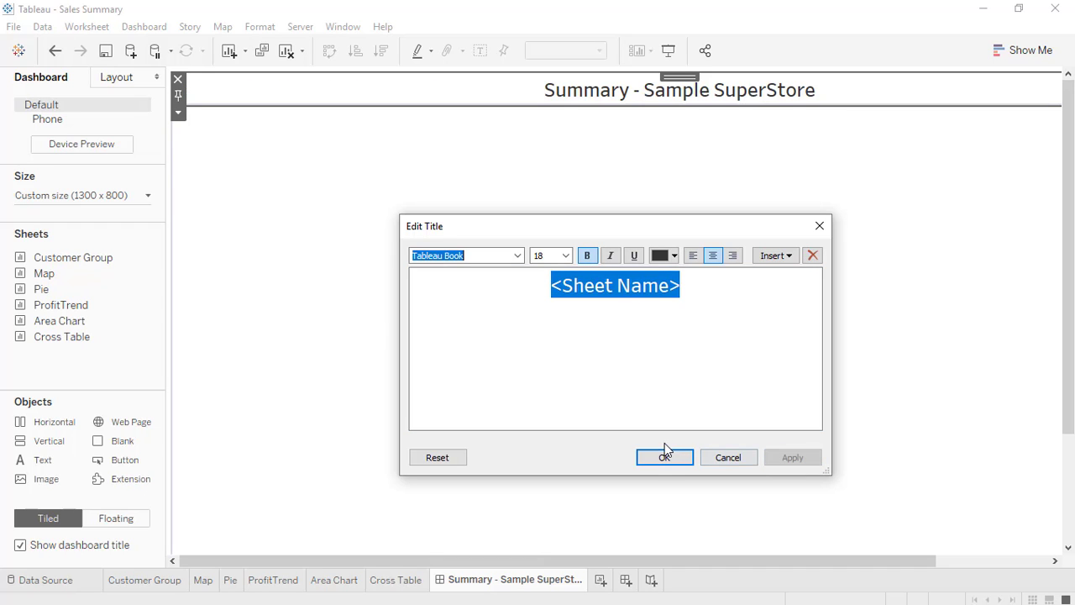
pyautogui.click(663, 458)
# Format the title with pale peach shading and a solid black border.
pyautogui.rightClick(382, 82)
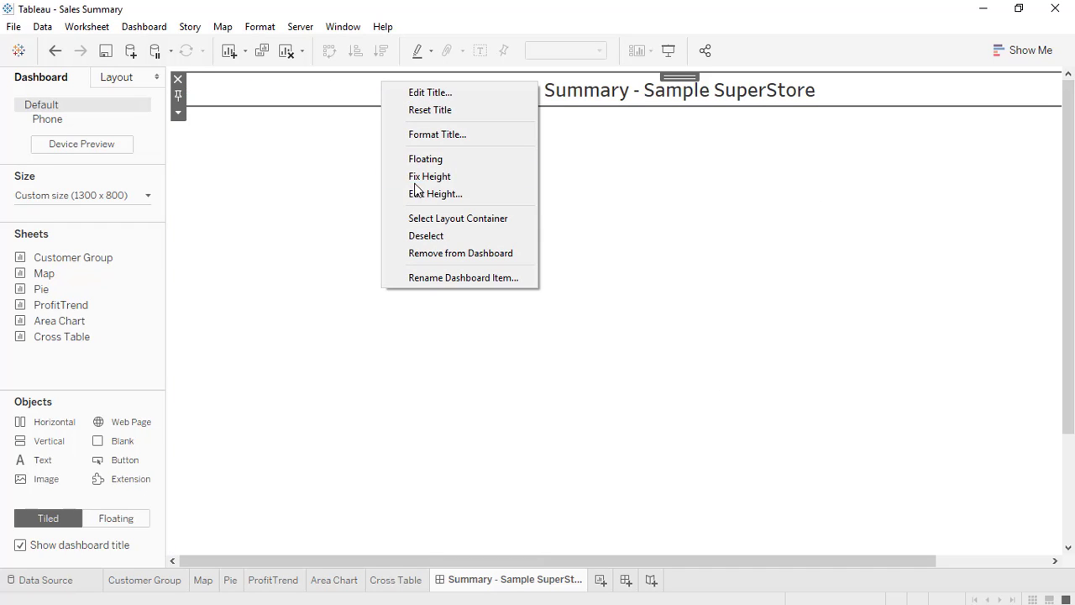
pyautogui.click(419, 135)
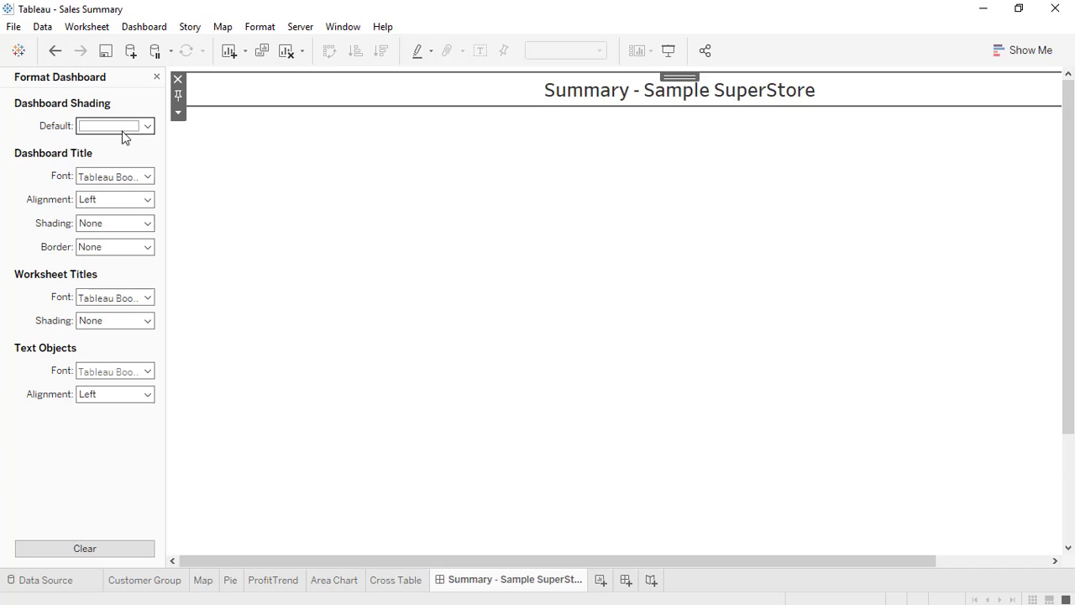
pyautogui.click(101, 223)
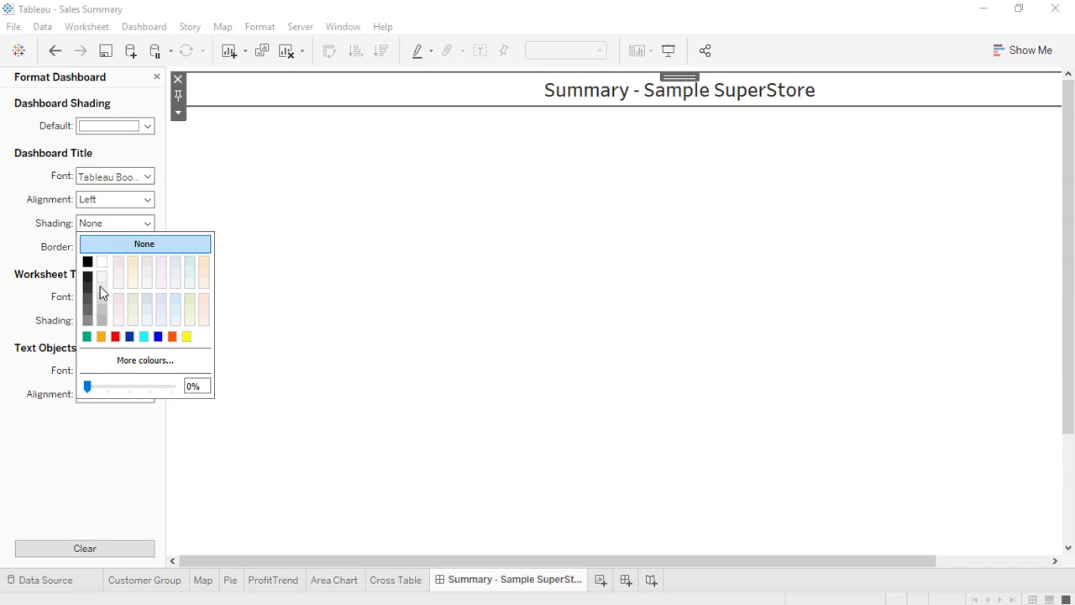
pyautogui.click(201, 266)
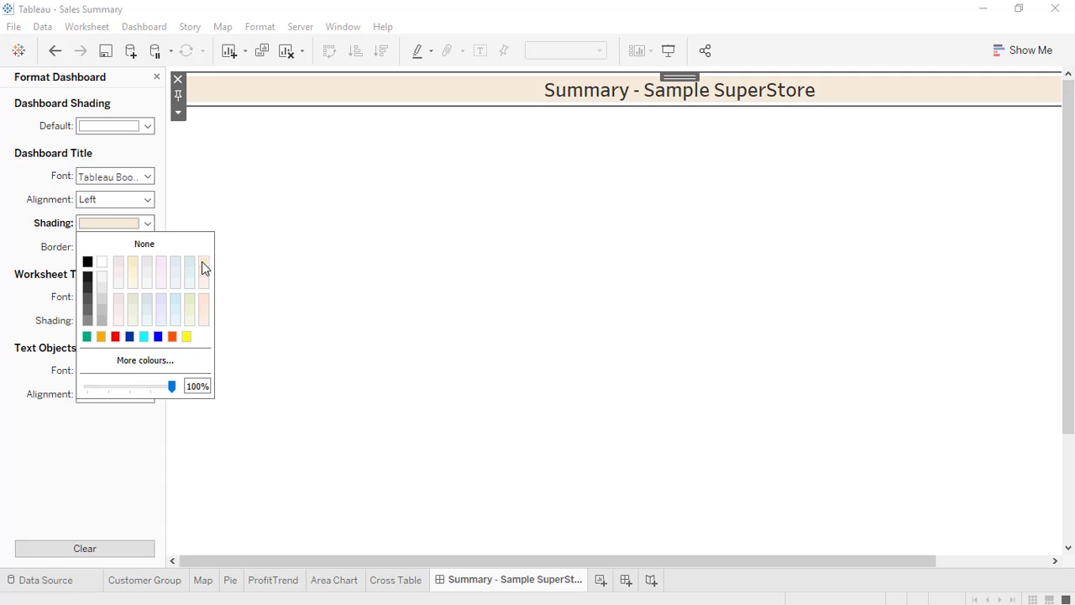
pyautogui.click(88, 245)
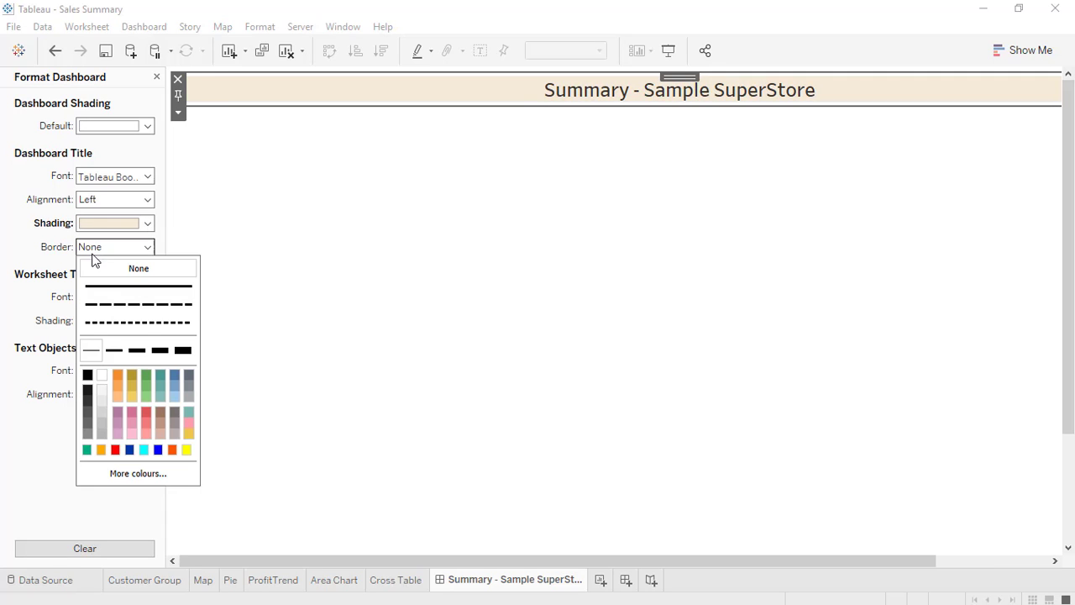
pyautogui.click(87, 347)
pyautogui.click(113, 350)
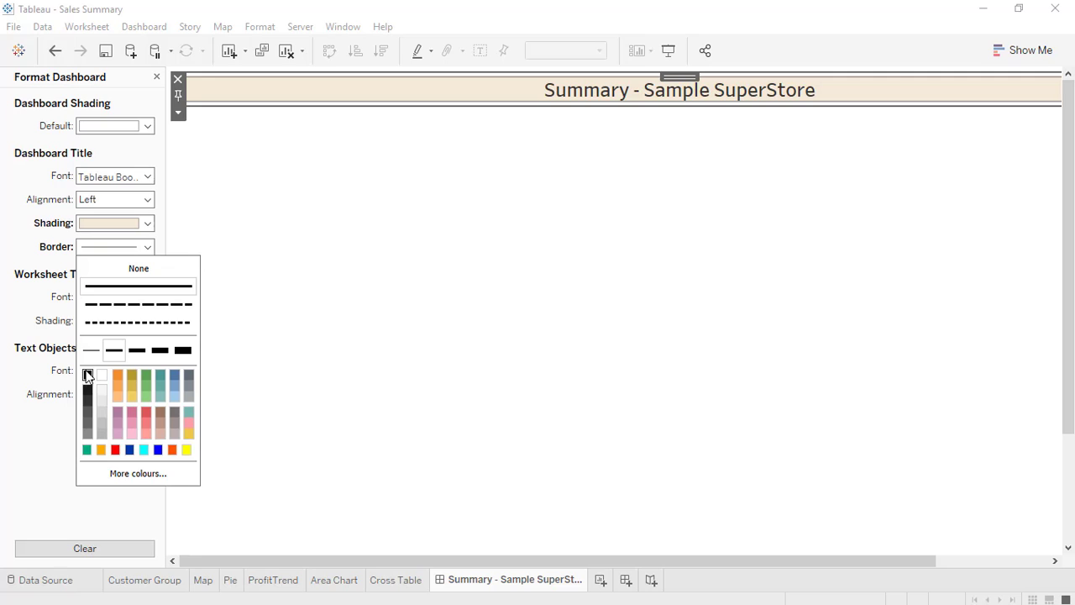
pyautogui.click(87, 374)
pyautogui.click(366, 271)
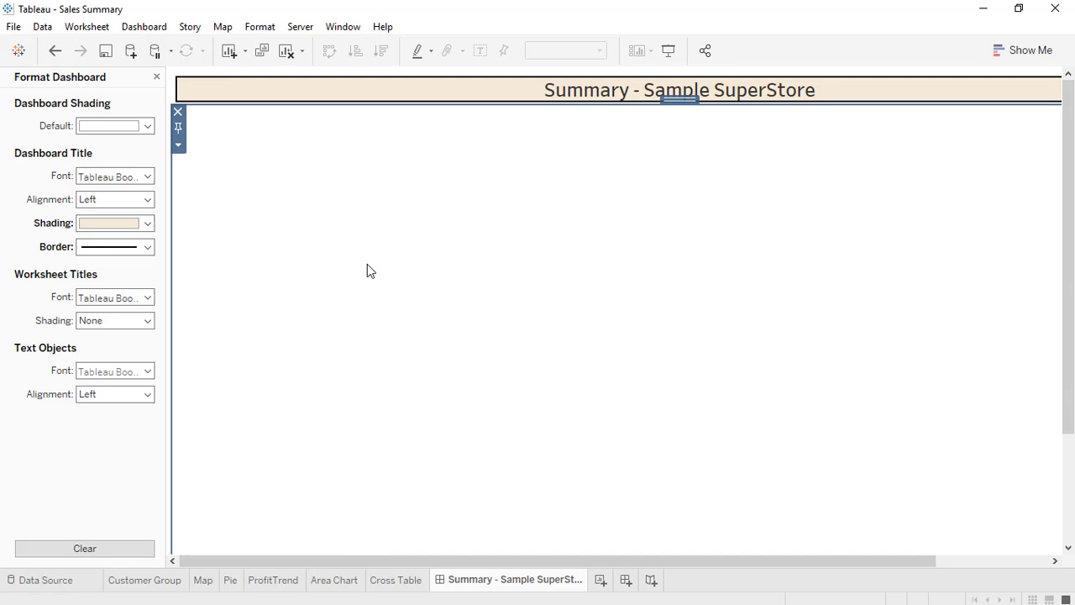
pyautogui.click(156, 78)
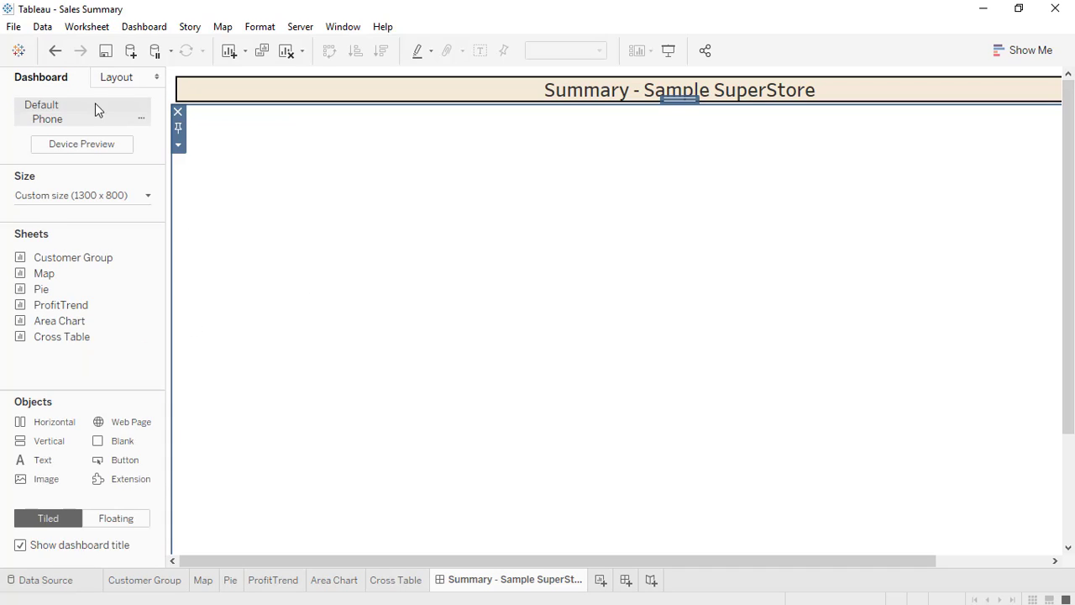
# Give the selected tiled container the thinnest solid border in the Layout pane.
pyautogui.click(116, 78)
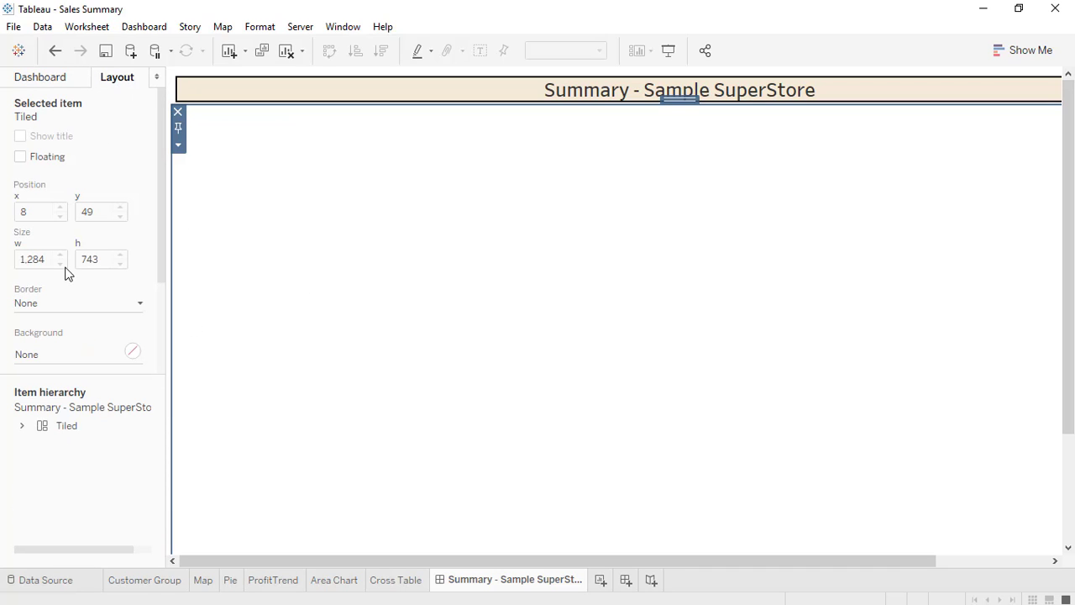
pyautogui.click(52, 305)
pyautogui.click(31, 428)
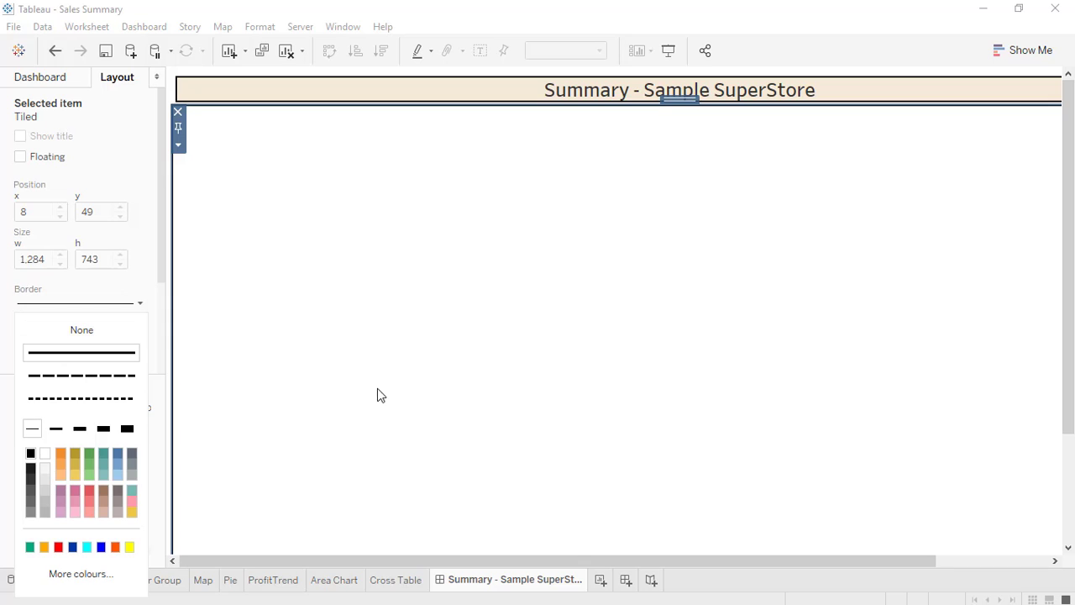
pyautogui.click(391, 383)
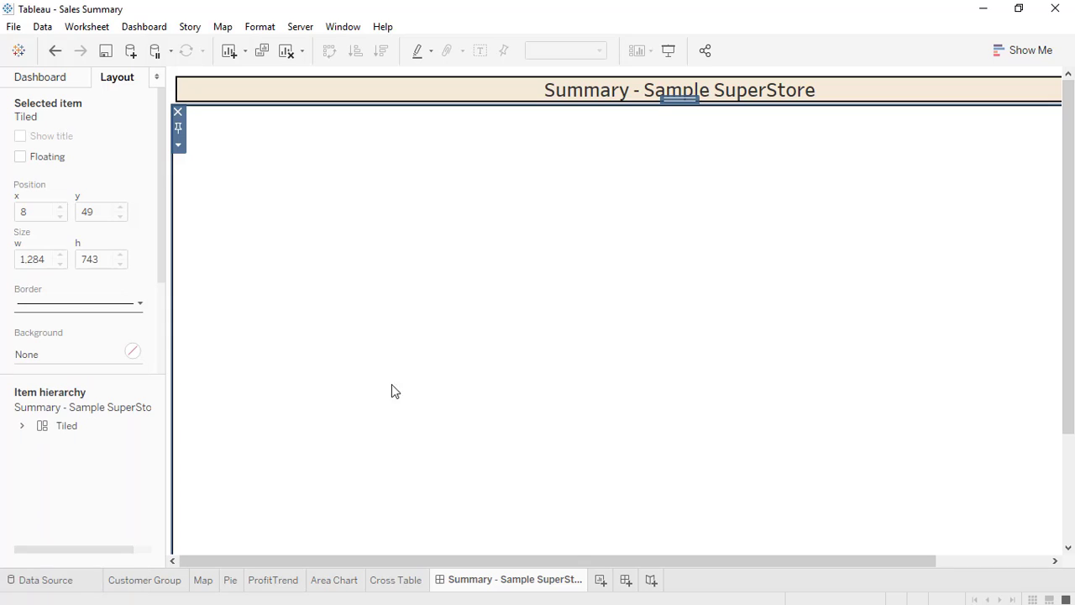
pyautogui.click(35, 78)
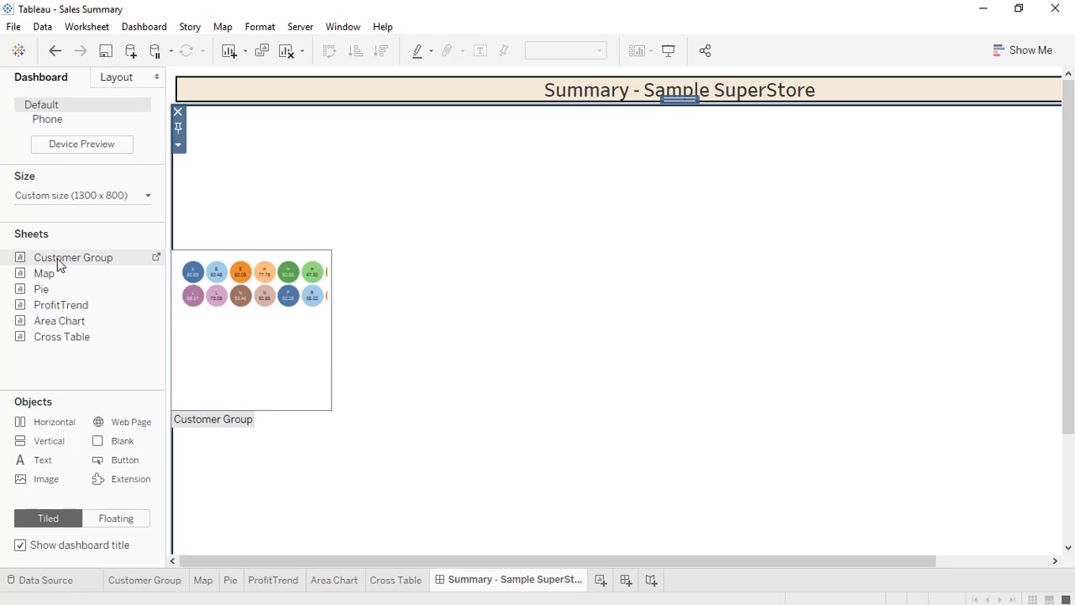
# Place the Customer Group sheet on the dashboard and hide its title.
pyautogui.moveTo(58, 258); pyautogui.dragTo(263, 243)
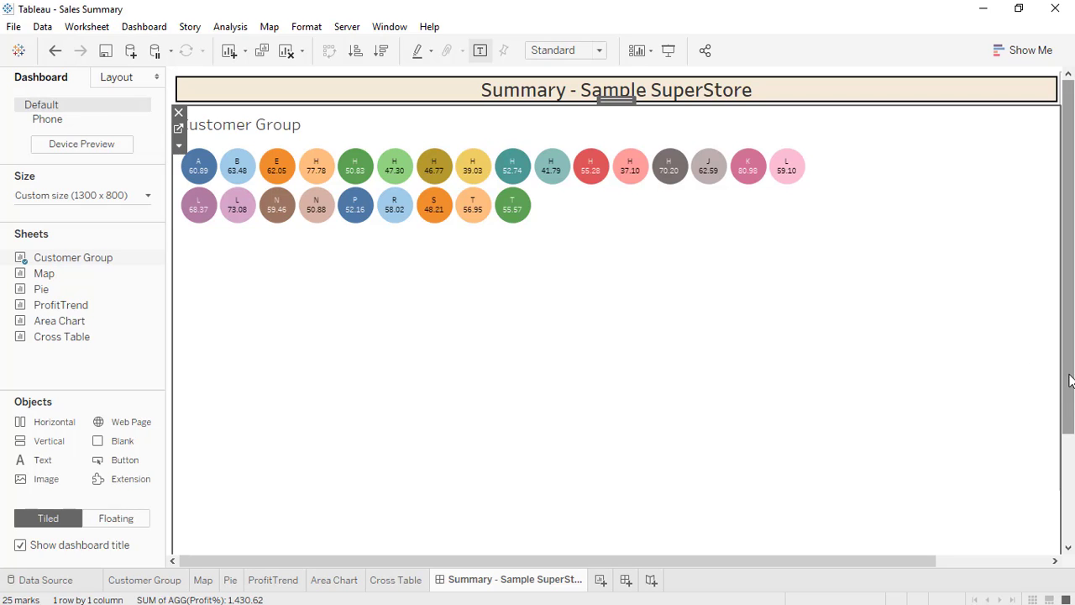
pyautogui.moveTo(1069, 380); pyautogui.dragTo(1069, 527)
pyautogui.moveTo(1070, 476); pyautogui.dragTo(1072, 284)
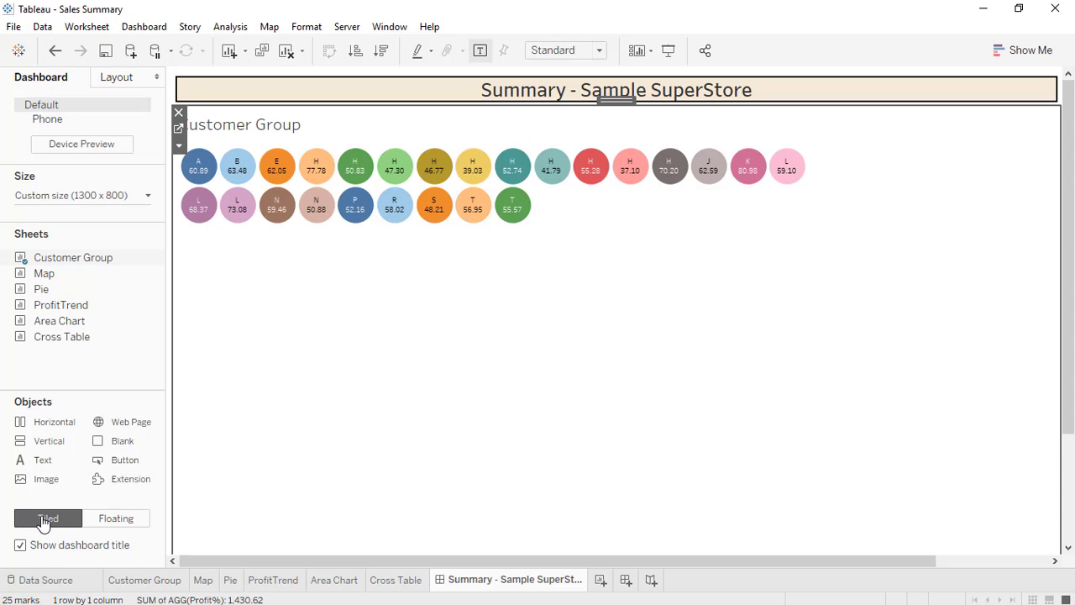
pyautogui.rightClick(271, 123)
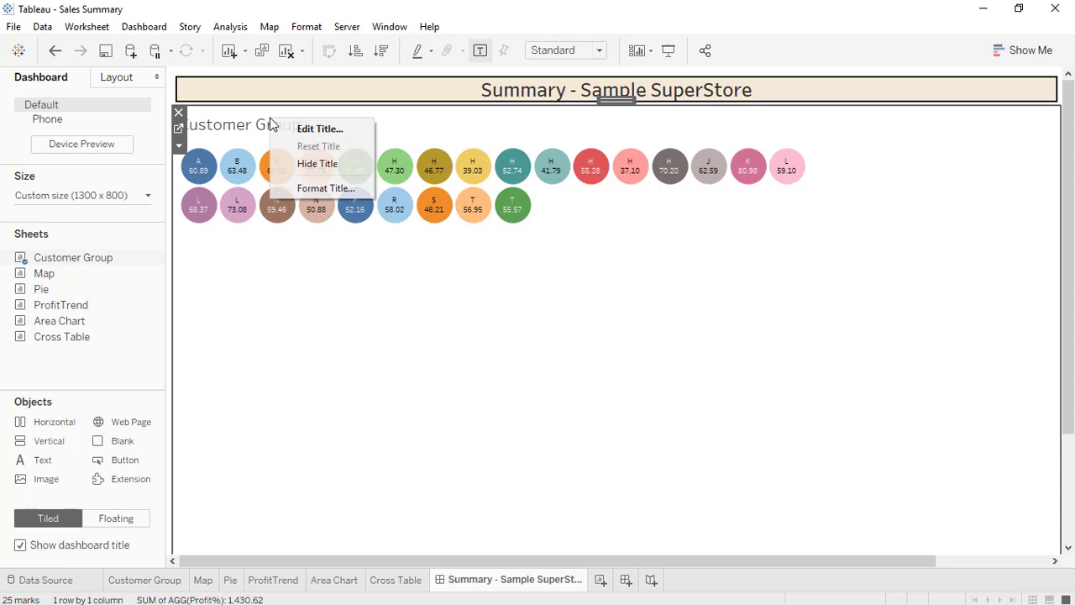
pyautogui.click(309, 164)
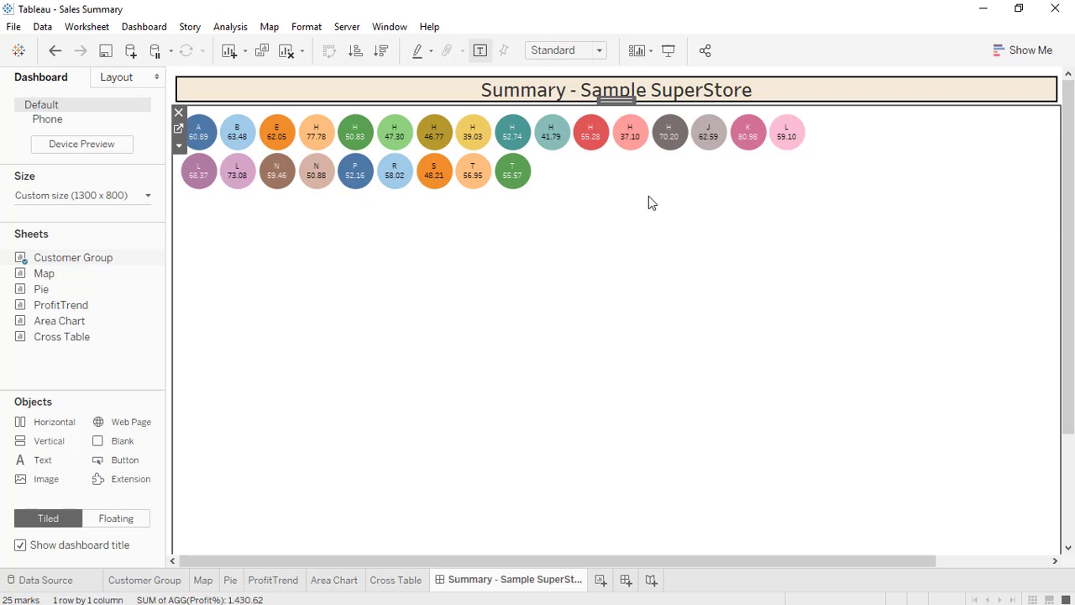
# Set the Customer Group view to Fit Width and preview in Presentation Mode.
pyautogui.click(178, 147)
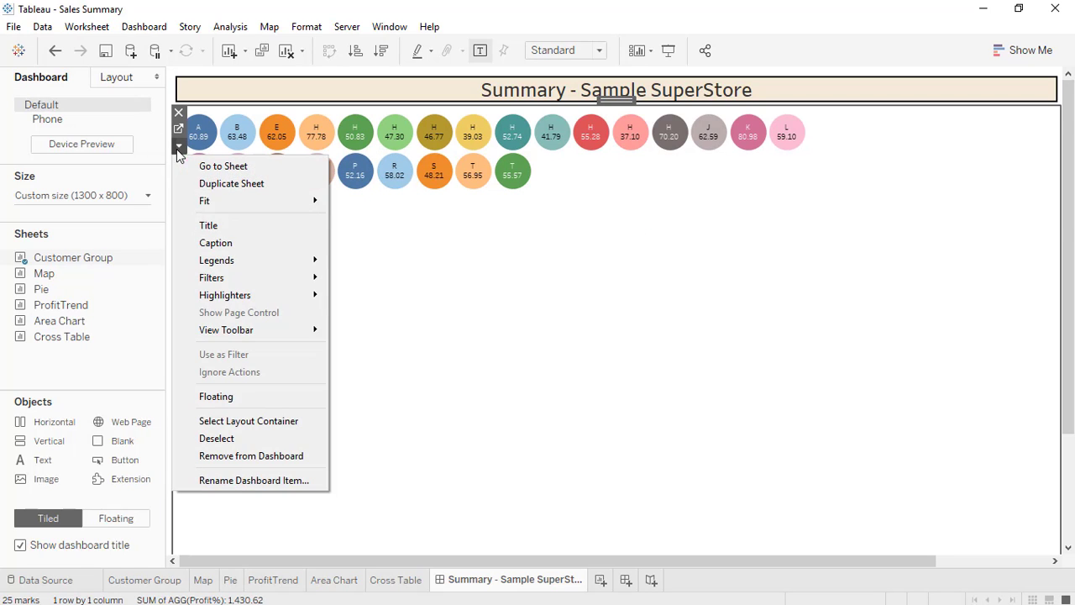
pyautogui.moveTo(276, 202)
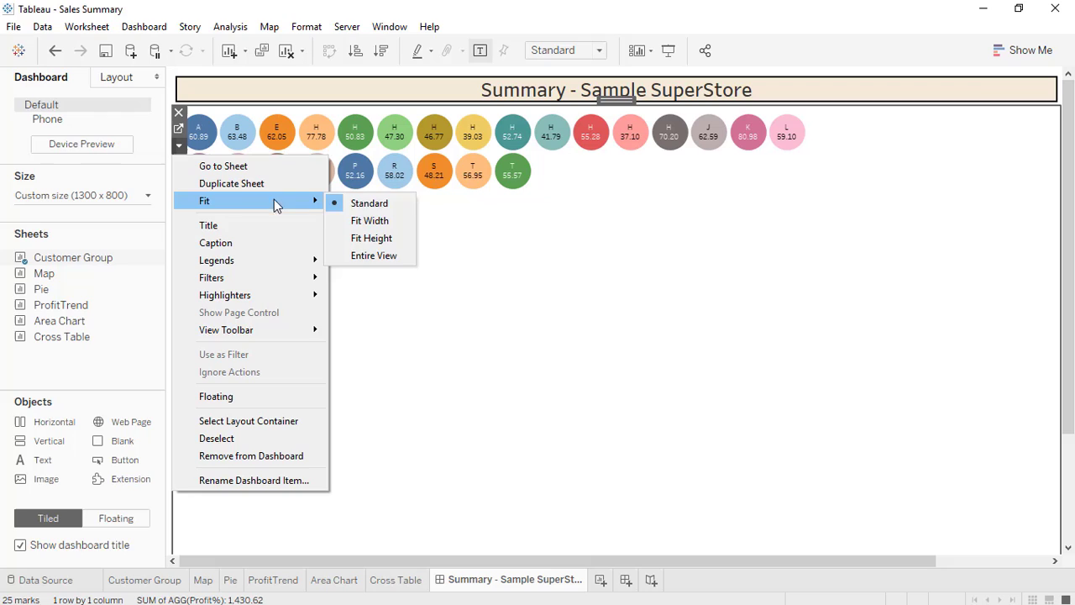
pyautogui.click(369, 222)
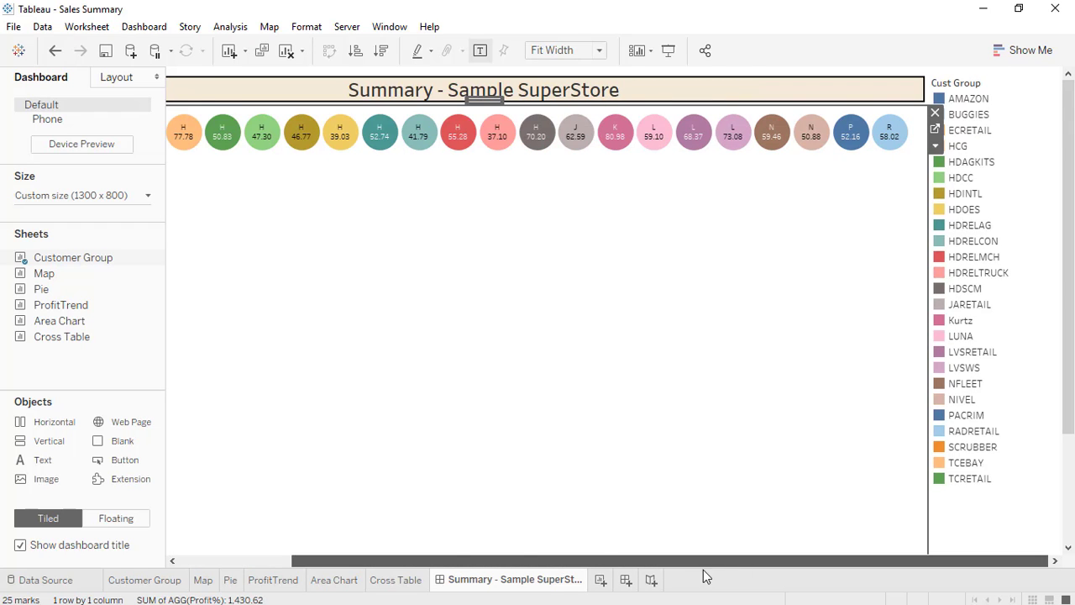
pyautogui.click(665, 51)
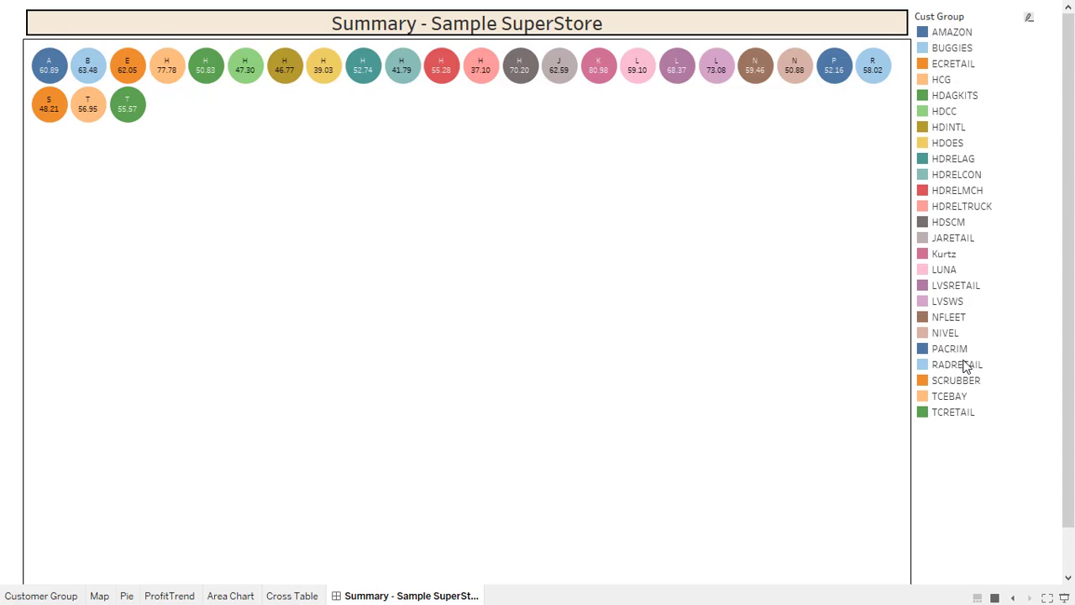
# Remove the Cust Group legend so the 25 circles span the full width, rechecking in full screen.
pyautogui.moveTo(678, 73)
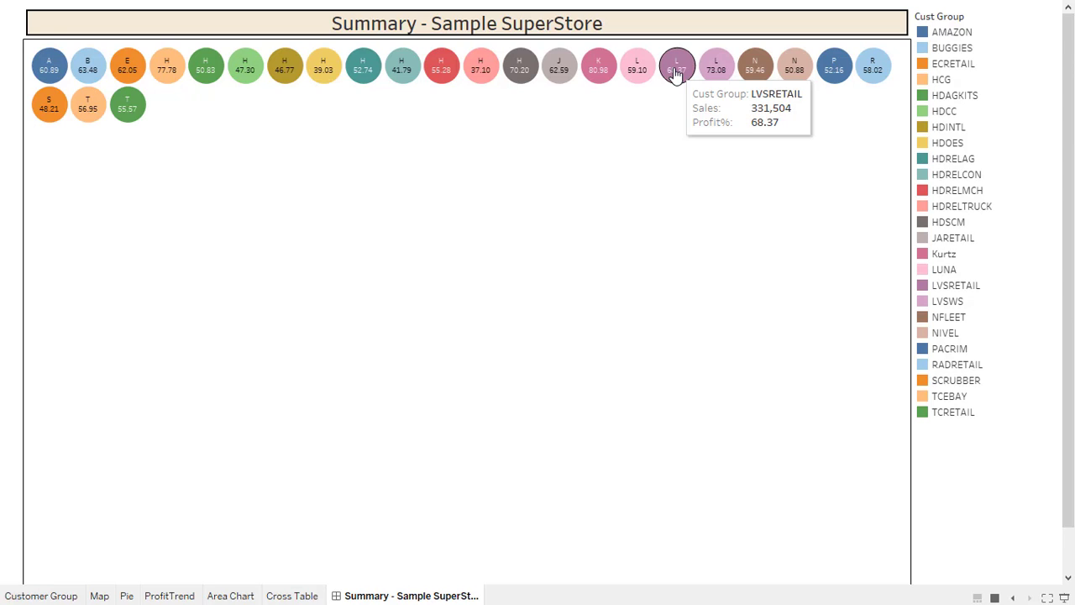
pyautogui.press('Escape')
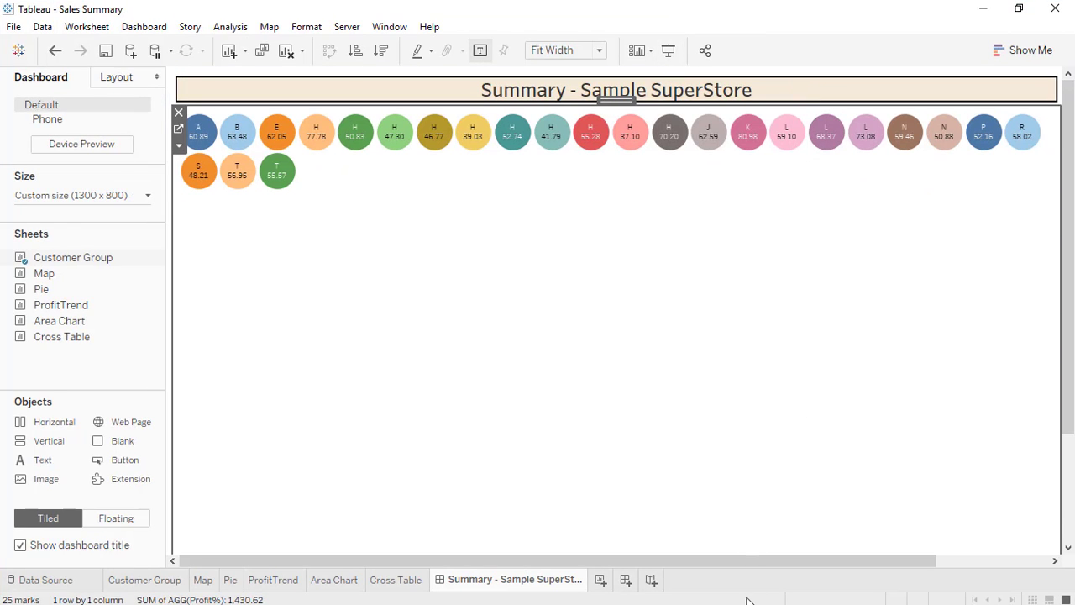
pyautogui.moveTo(729, 569); pyautogui.dragTo(919, 569)
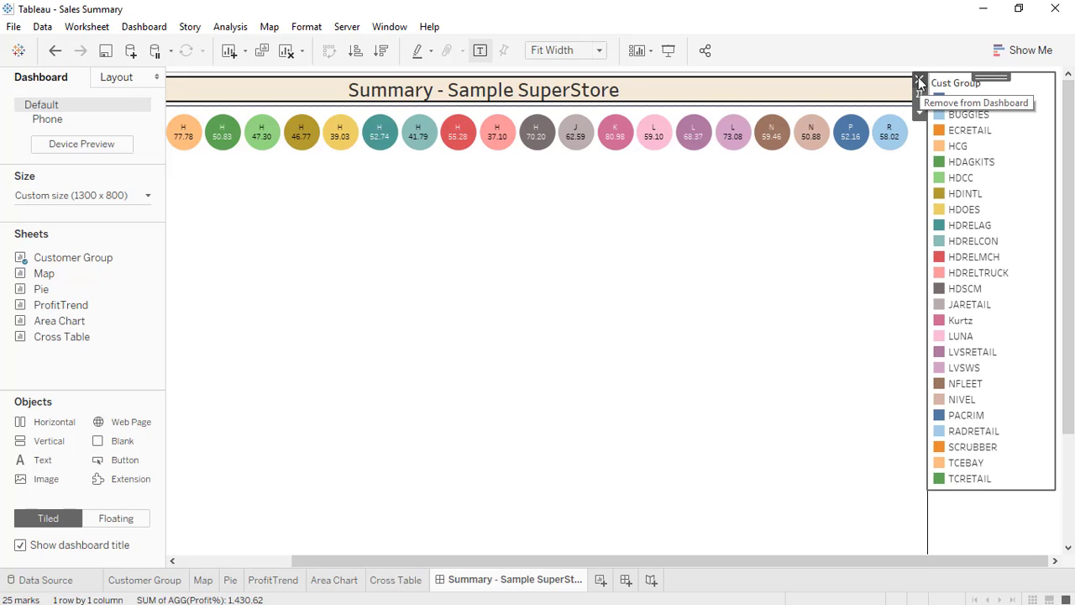
pyautogui.click(918, 78)
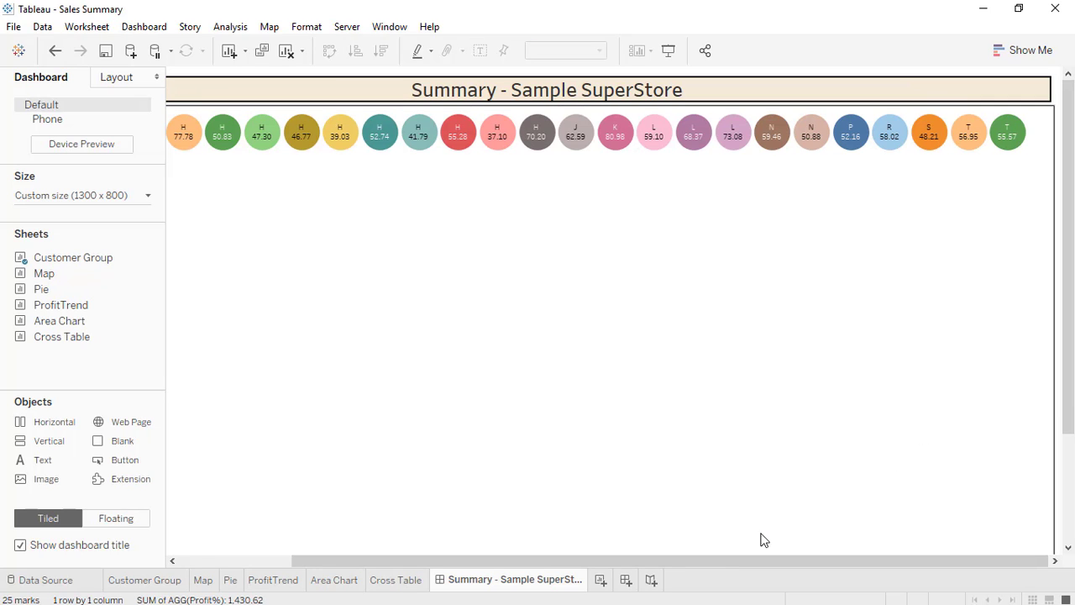
pyautogui.moveTo(684, 558); pyautogui.dragTo(393, 575)
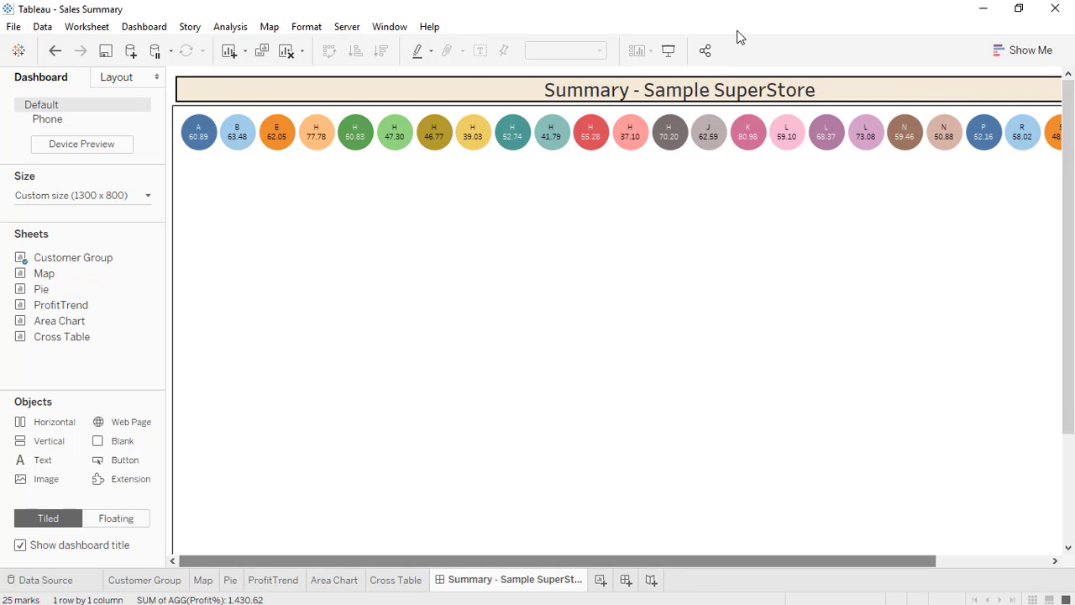
pyautogui.click(668, 51)
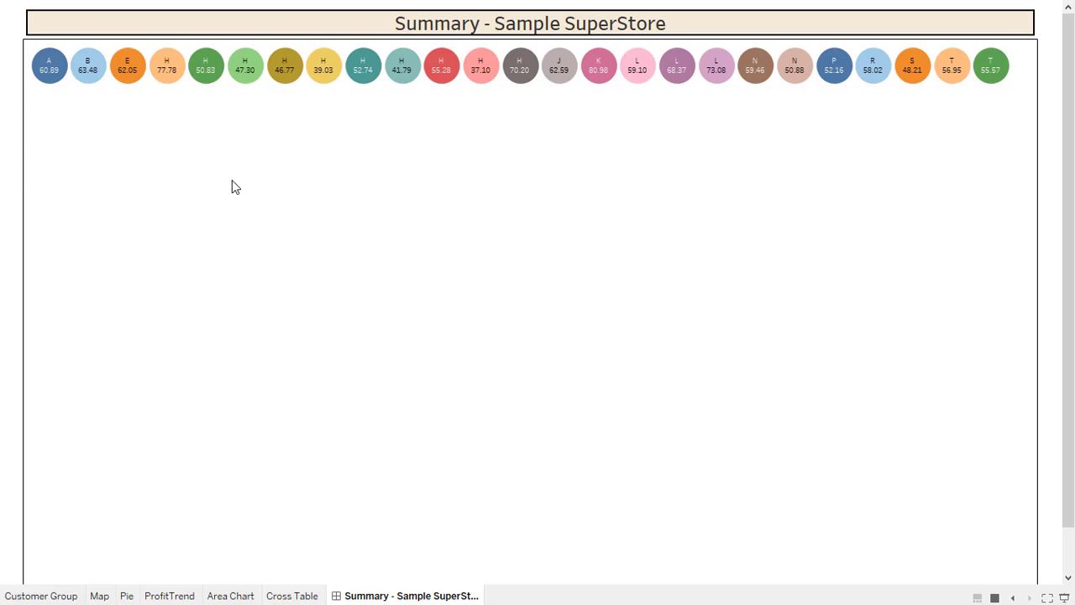
pyautogui.press('Escape')
# Drop the Pie sheet onto the dashboard and position it below the Customer Group circles.
pyautogui.moveTo(41, 284)
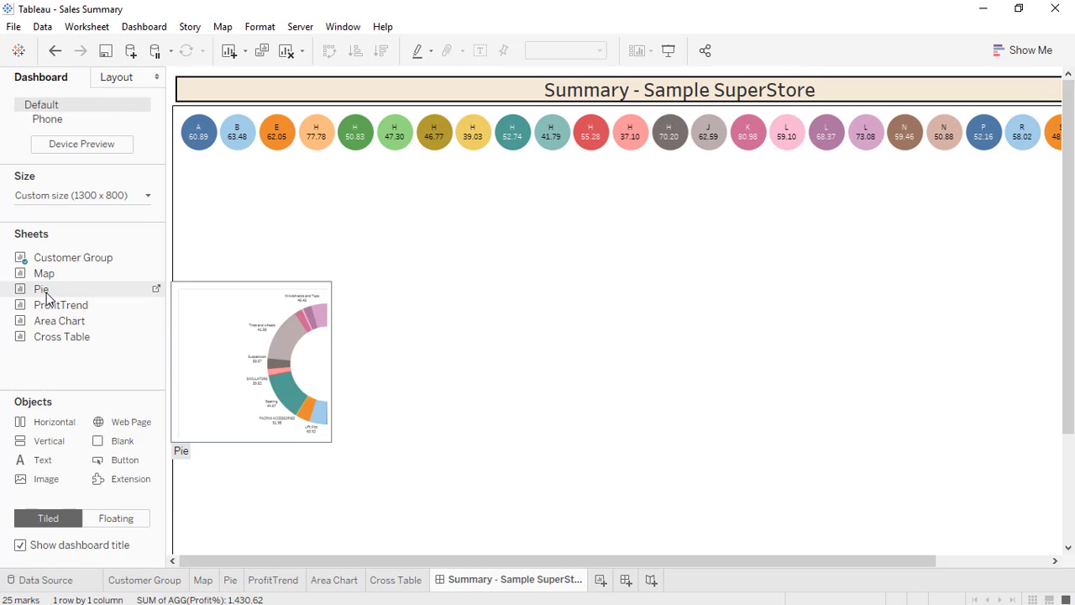
pyautogui.moveTo(46, 295); pyautogui.dragTo(365, 492)
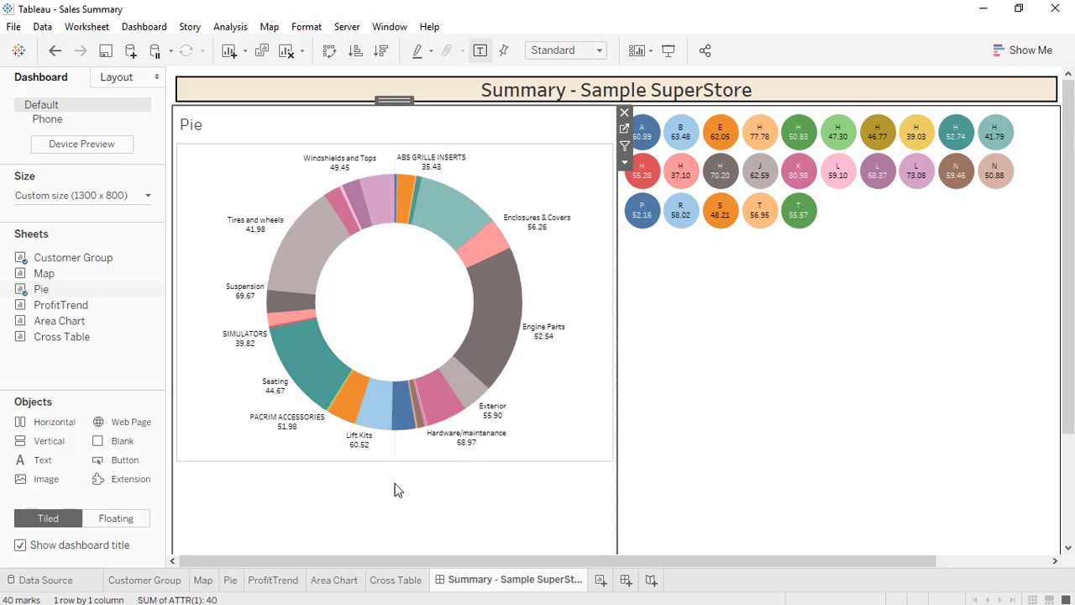
pyautogui.moveTo(1067, 246); pyautogui.dragTo(1072, 339)
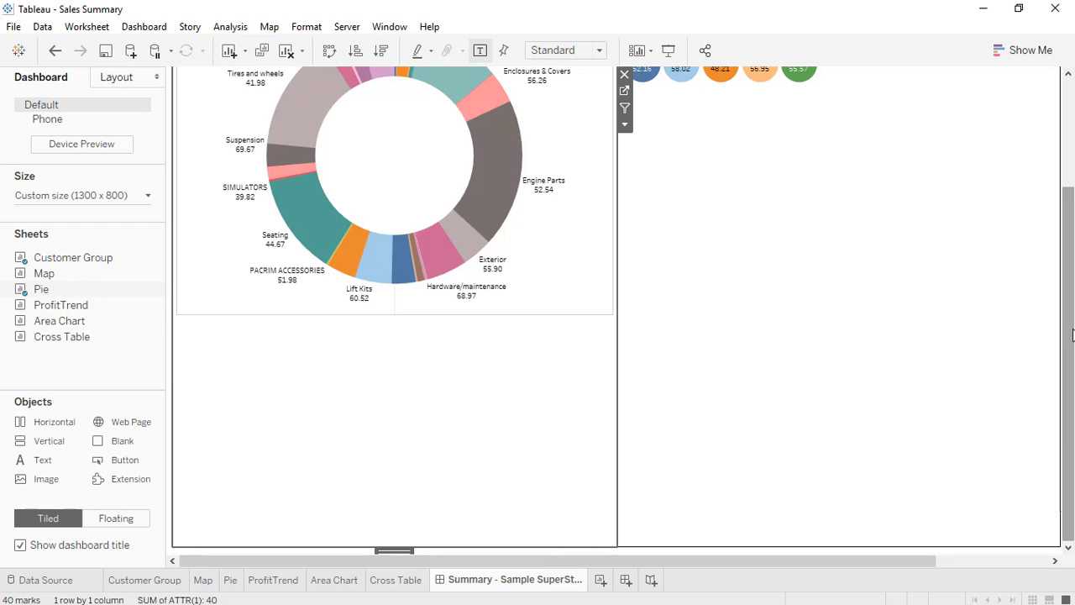
pyautogui.moveTo(1073, 336); pyautogui.dragTo(1044, 132)
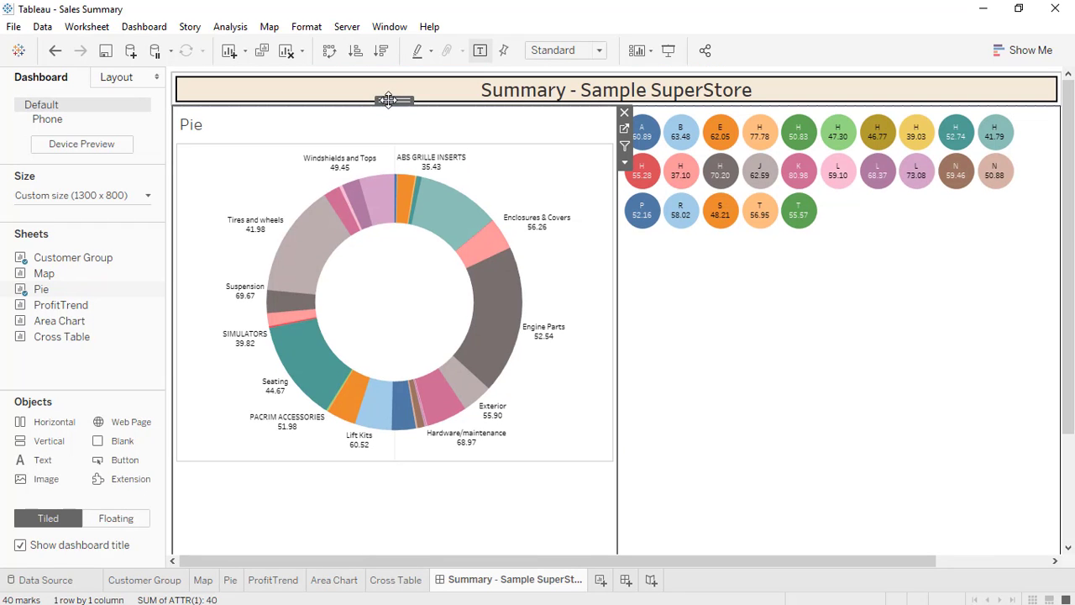
pyautogui.moveTo(420, 178); pyautogui.dragTo(666, 547)
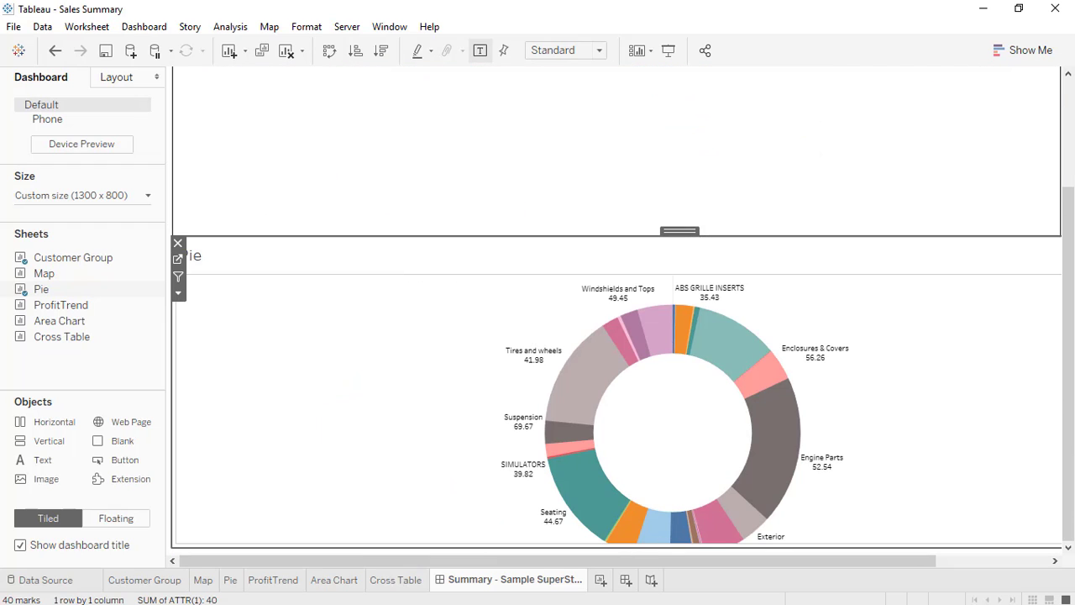
pyautogui.moveTo(1069, 151); pyautogui.dragTo(1072, 115)
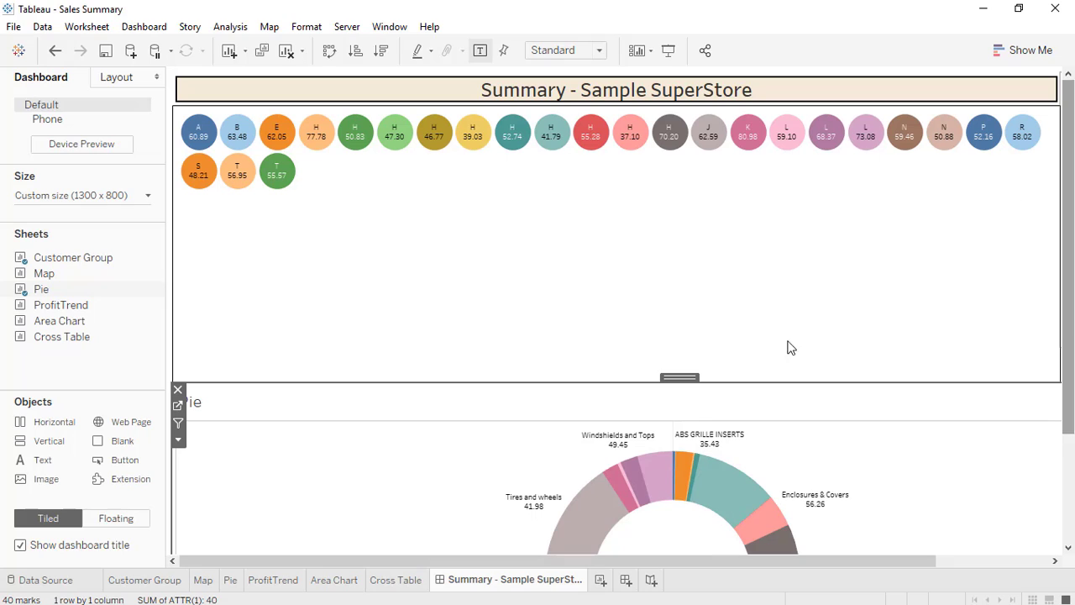
pyautogui.click(535, 273)
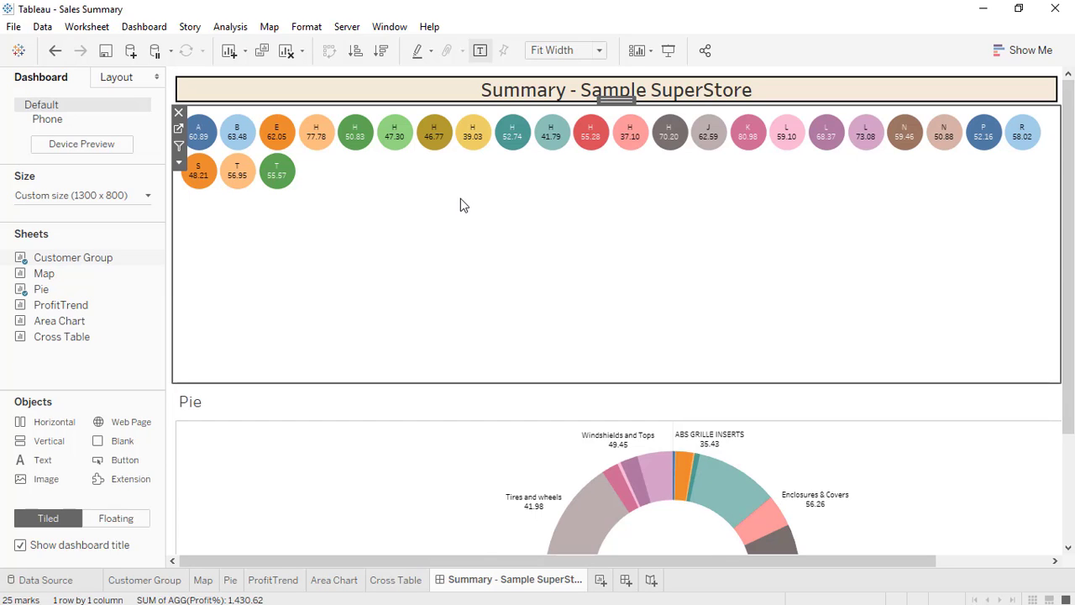
# Remove the Product Category II legend and delete the container holding the Sales panel.
pyautogui.moveTo(542, 560); pyautogui.dragTo(847, 560)
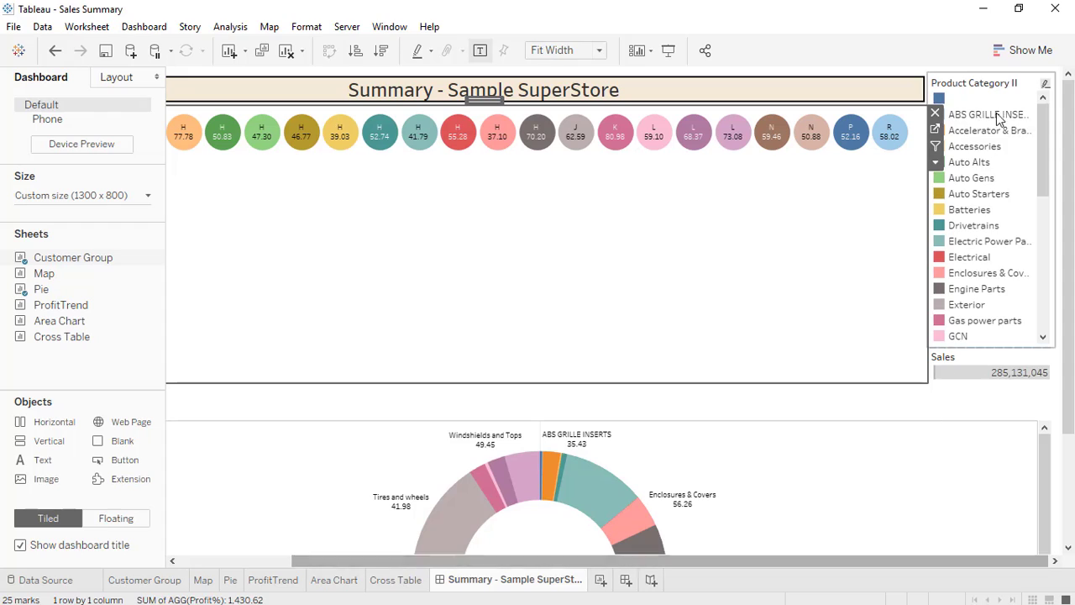
pyautogui.click(935, 113)
pyautogui.click(920, 81)
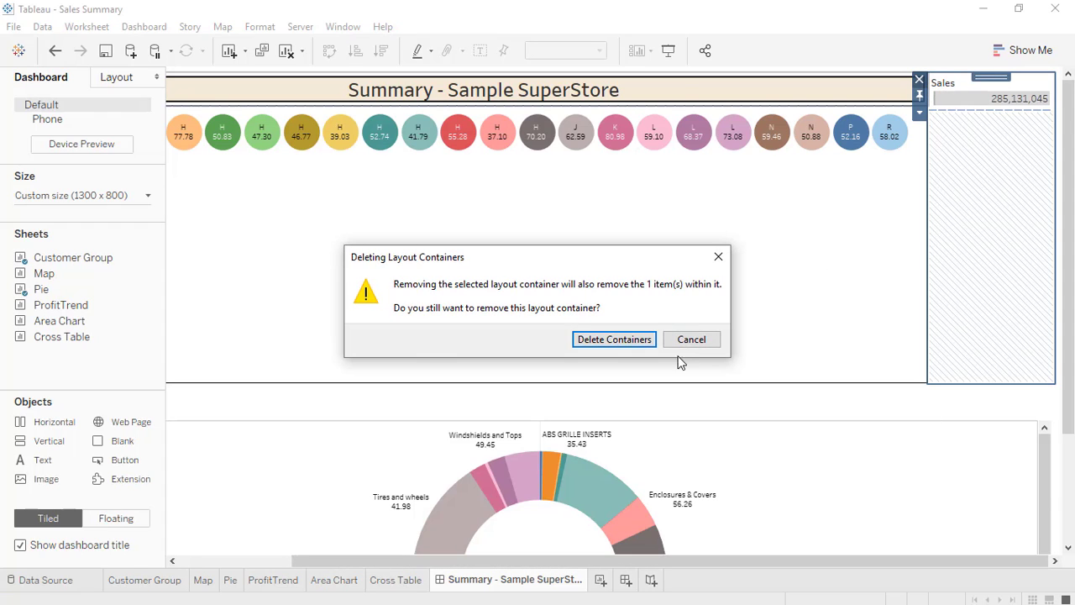
pyautogui.click(691, 339)
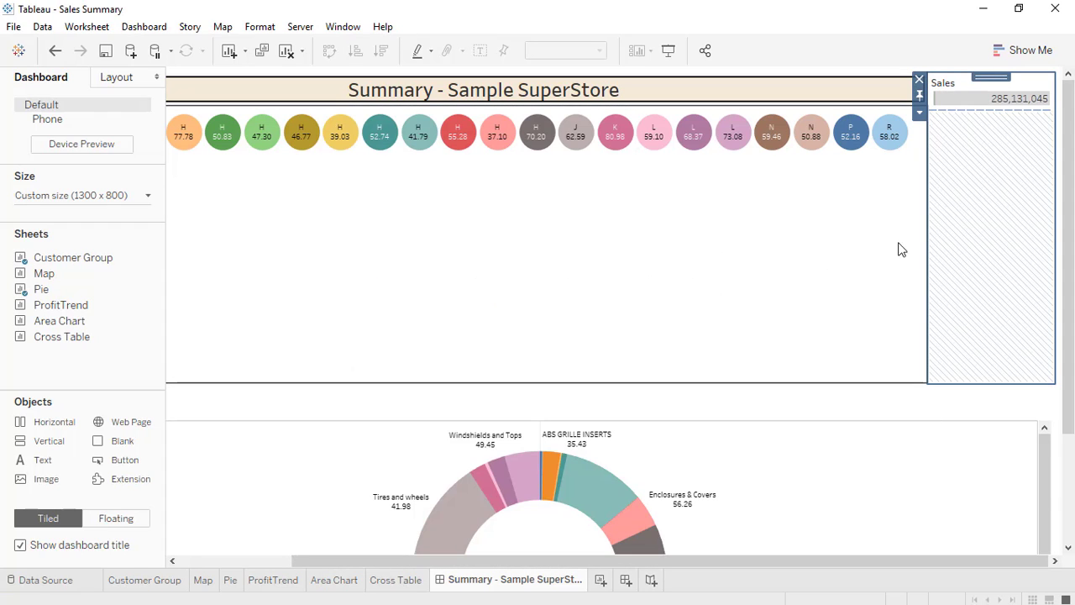
pyautogui.click(919, 81)
pyautogui.click(619, 341)
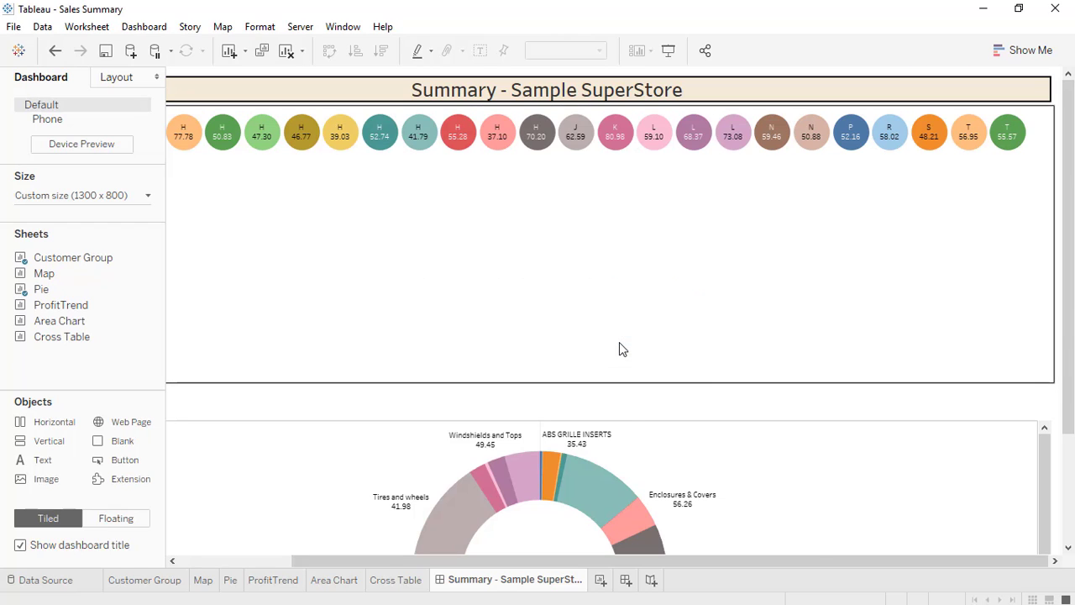
# Shrink the Customer Group circles sheet down to a short row.
pyautogui.click(523, 331)
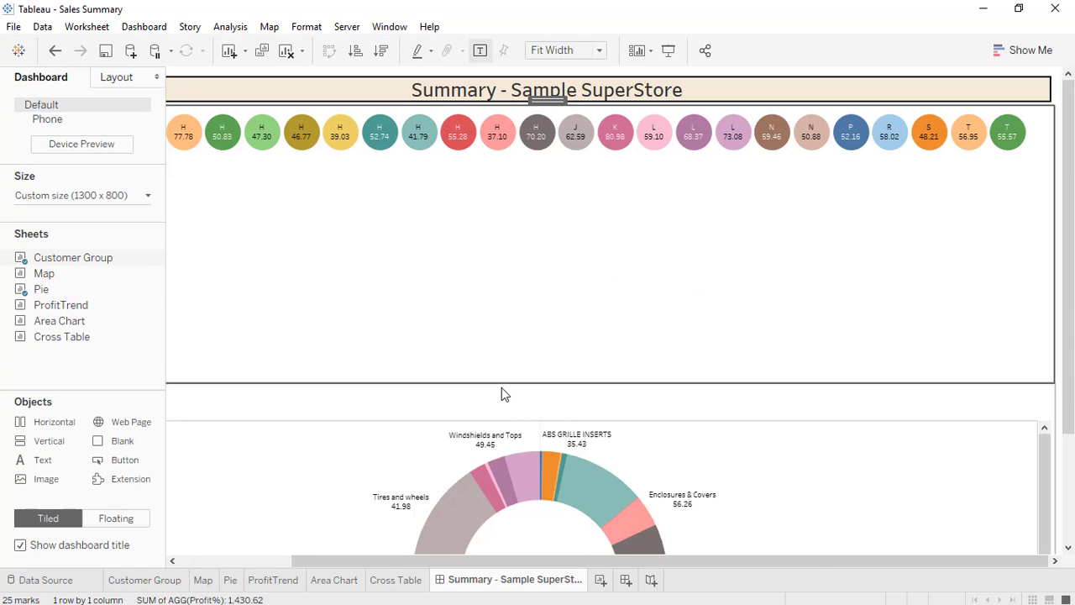
pyautogui.moveTo(501, 385); pyautogui.dragTo(504, 163)
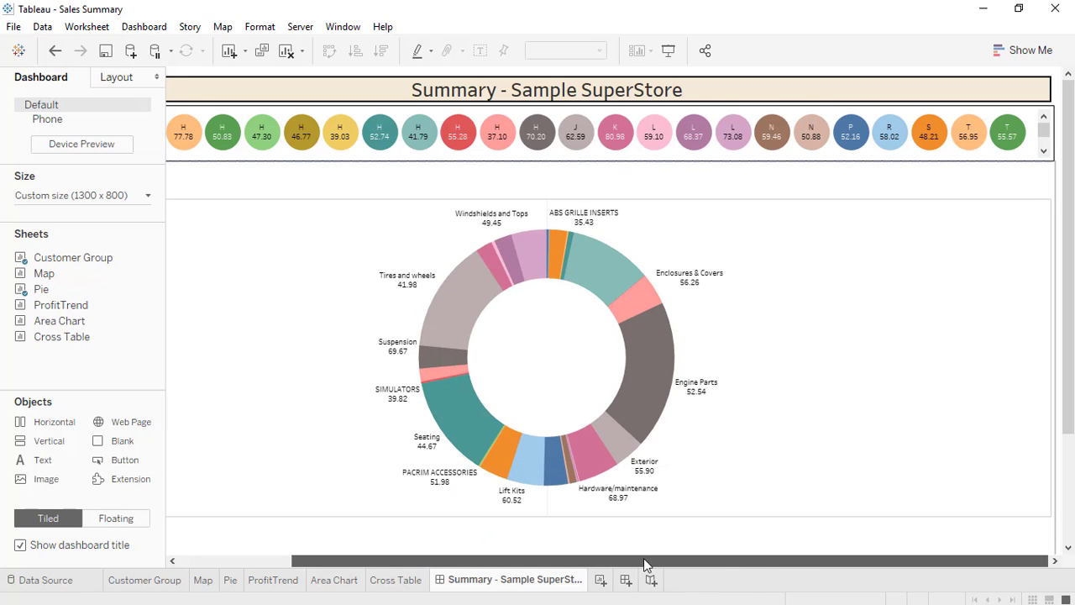
pyautogui.moveTo(644, 558); pyautogui.dragTo(786, 567)
pyautogui.moveTo(294, 567); pyautogui.dragTo(58, 566)
# Hide the title of the Pie sheet.
pyautogui.click(261, 177)
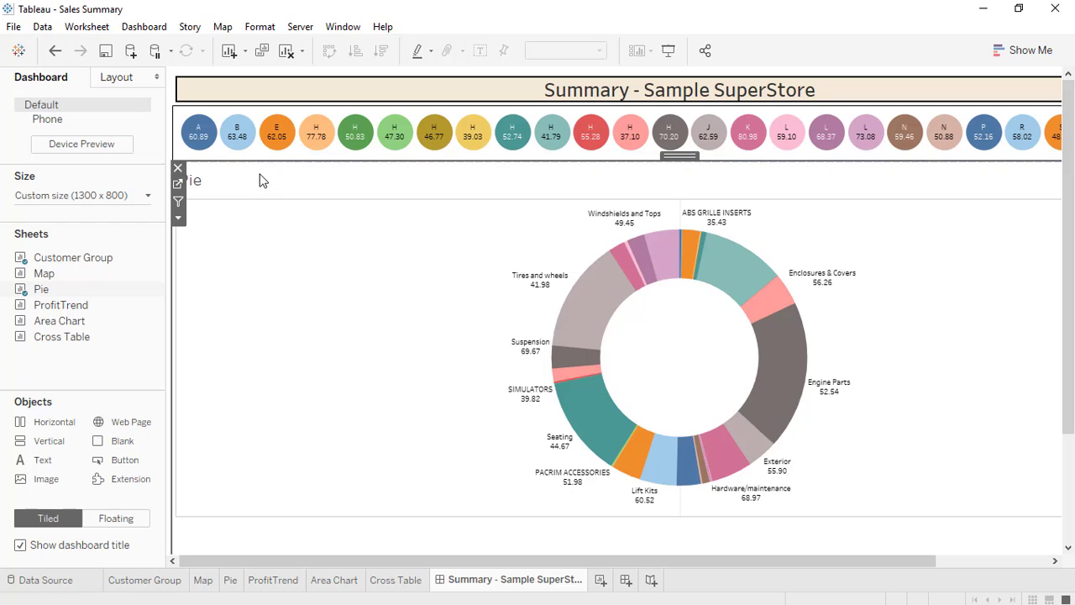
pyautogui.rightClick(260, 177)
pyautogui.click(295, 221)
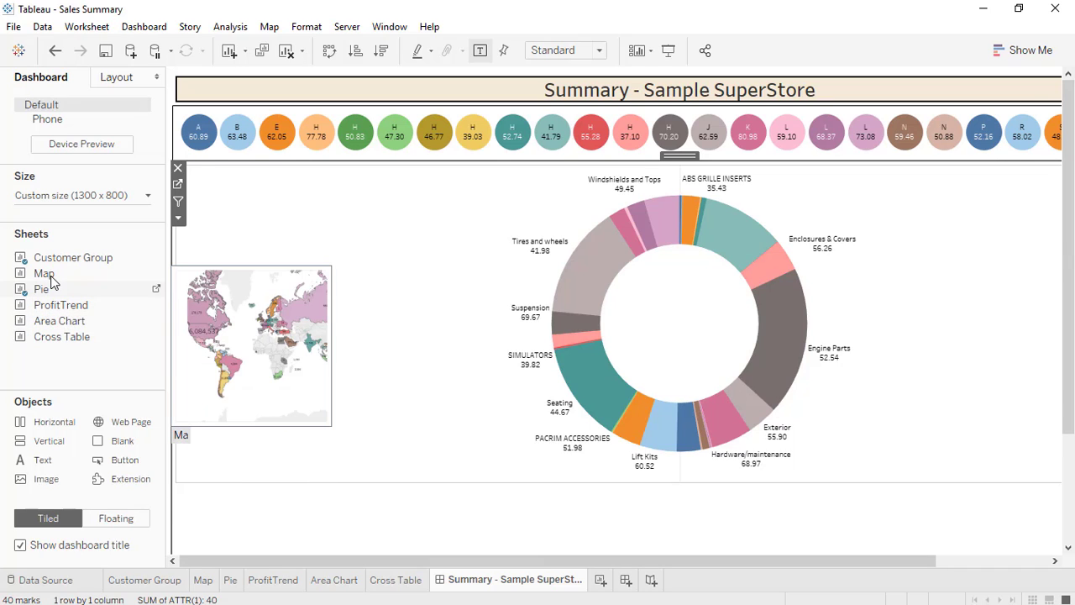
# Place the Map sheet to the right of the Pie chart.
pyautogui.moveTo(43, 277); pyautogui.dragTo(525, 286)
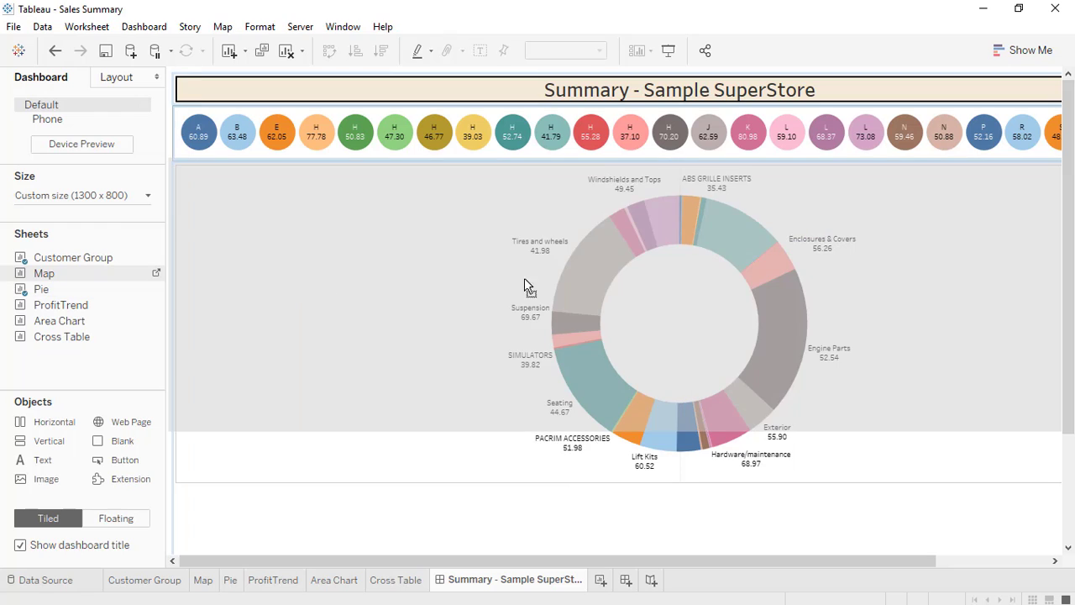
pyautogui.moveTo(759, 309); pyautogui.dragTo(819, 393)
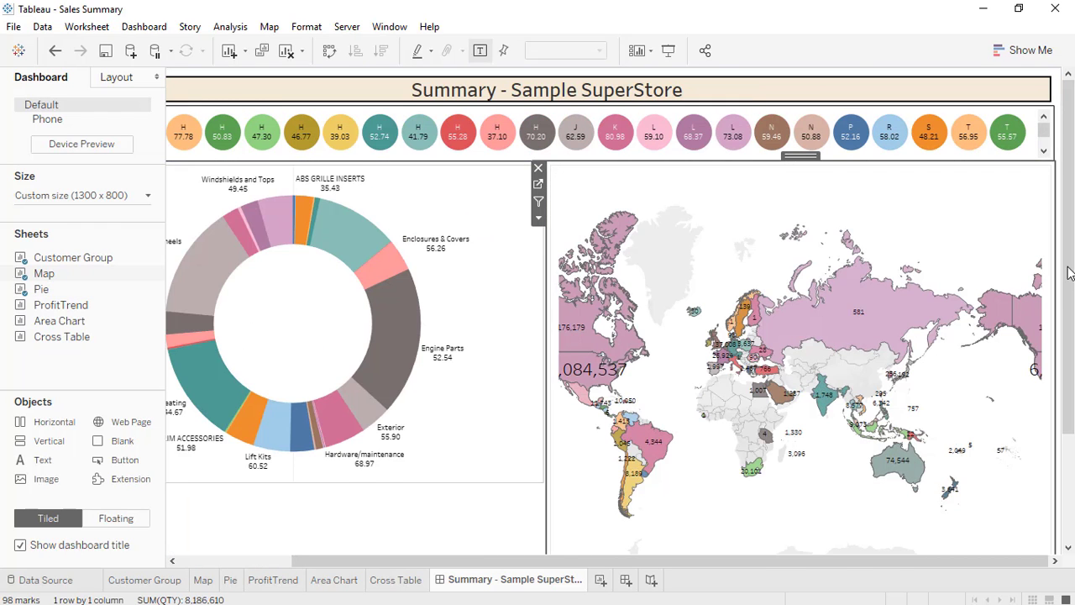
pyautogui.moveTo(1068, 273); pyautogui.dragTo(1070, 413)
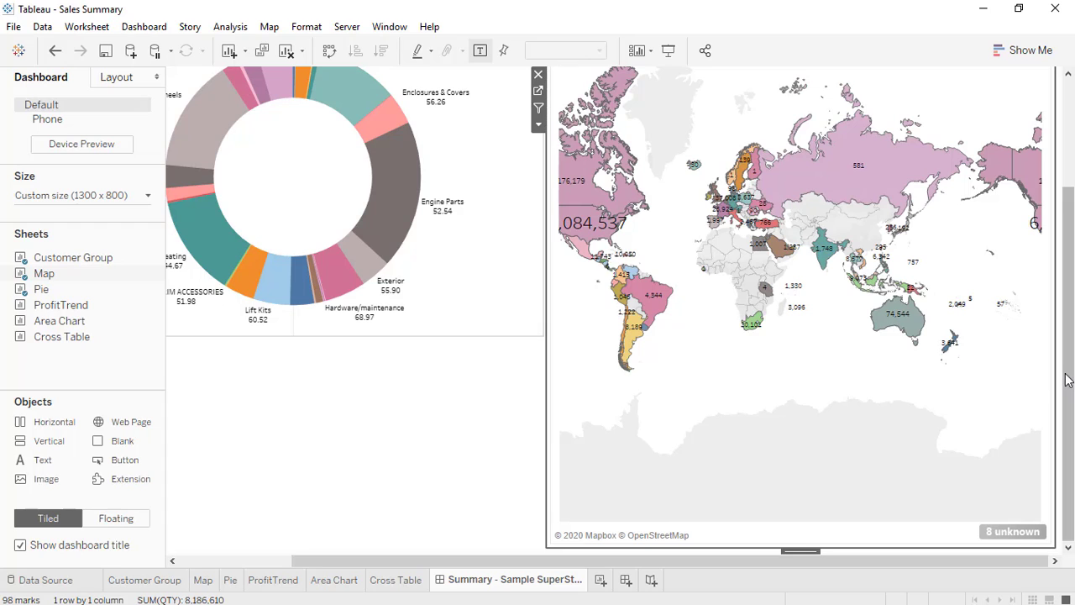
pyautogui.moveTo(1067, 377)
pyautogui.mouseDown()
pyautogui.moveTo(1067, 176)
pyautogui.moveTo(1072, 372)
pyautogui.mouseUp()
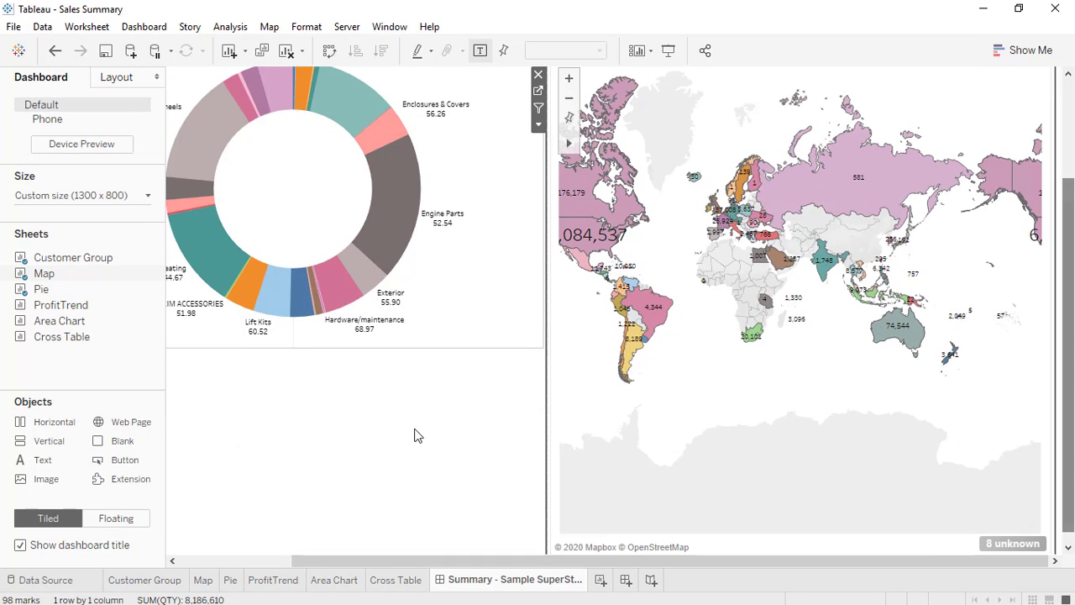
# Add the Area Chart beneath the Pie and drop ProfitTrend below the map.
pyautogui.moveTo(61, 313)
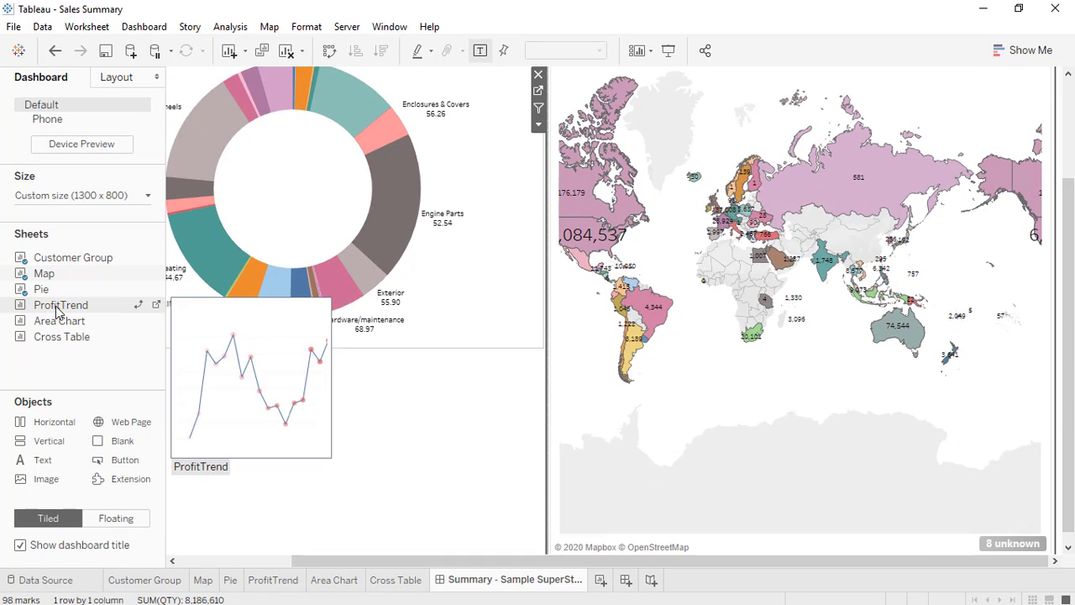
pyautogui.moveTo(62, 320); pyautogui.dragTo(327, 451)
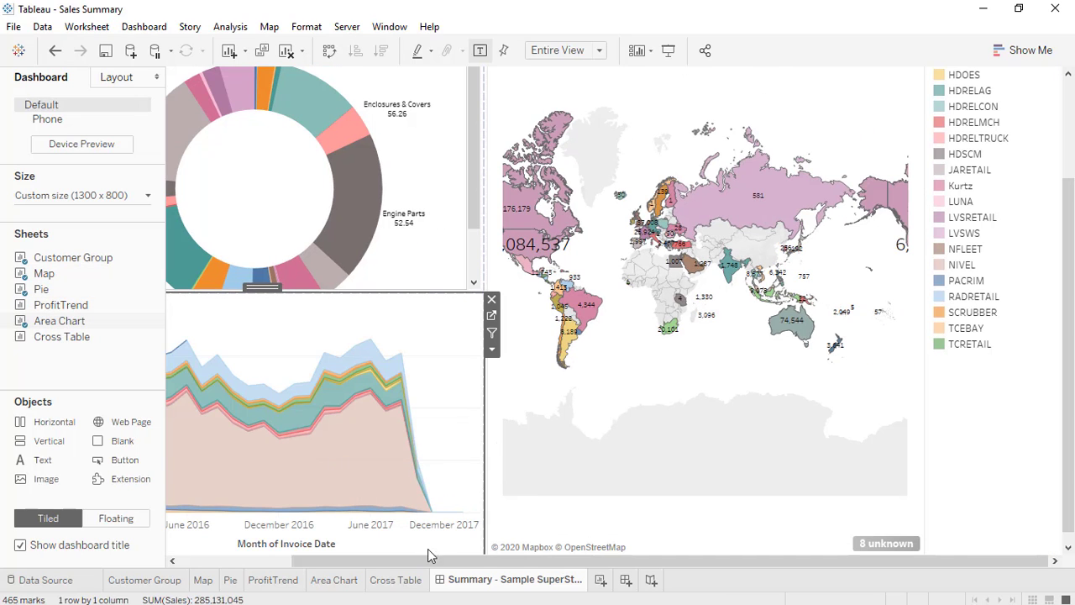
pyautogui.moveTo(46, 310)
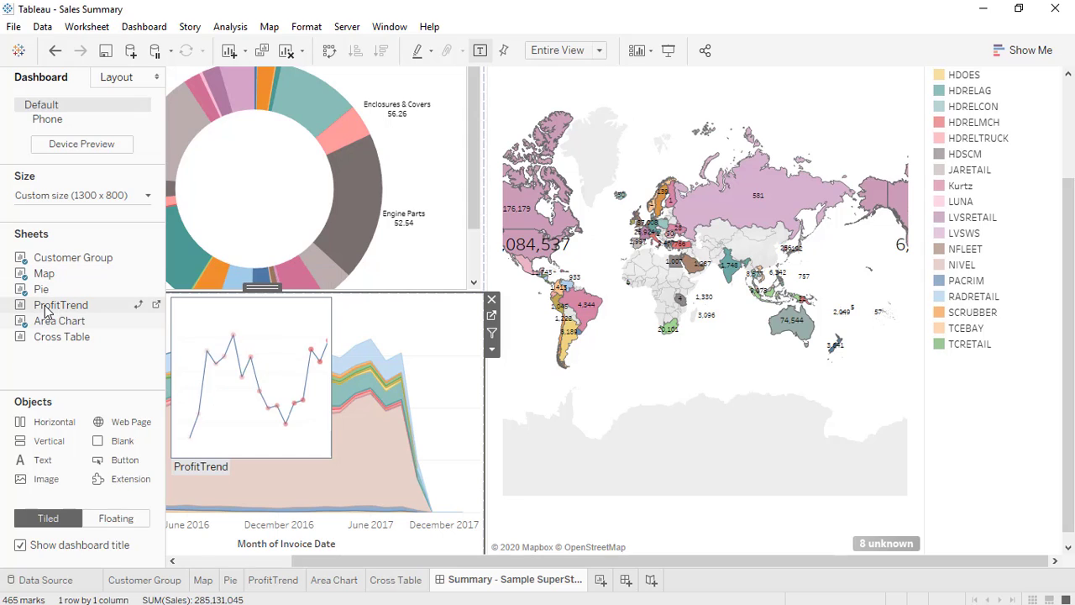
pyautogui.moveTo(46, 310); pyautogui.dragTo(587, 527)
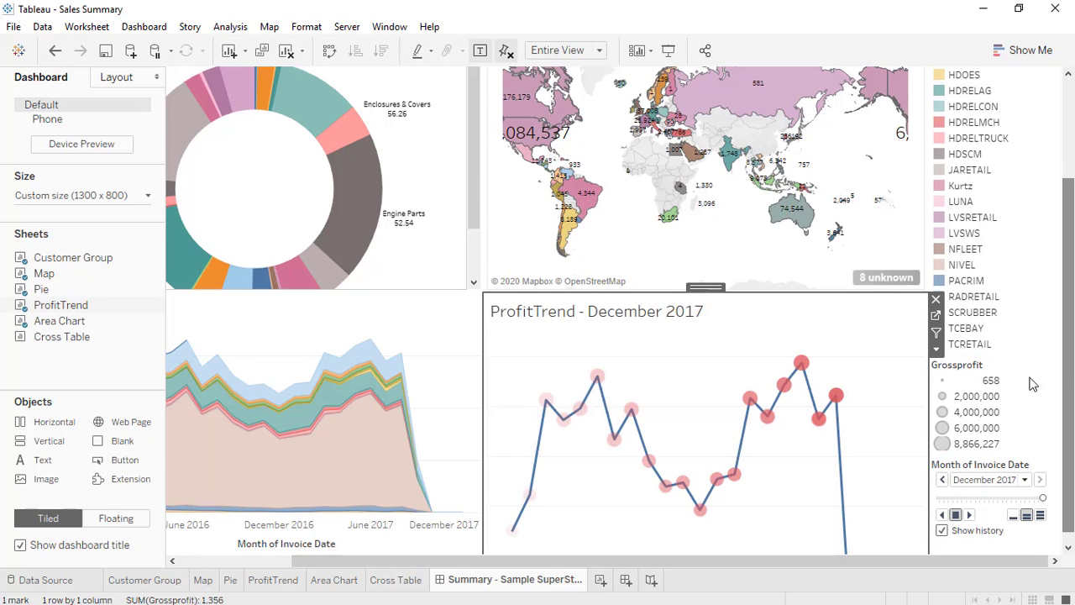
# Delete the Grossprofit size legend and the Cust Group legend.
pyautogui.click(1033, 384)
pyautogui.press('Delete')
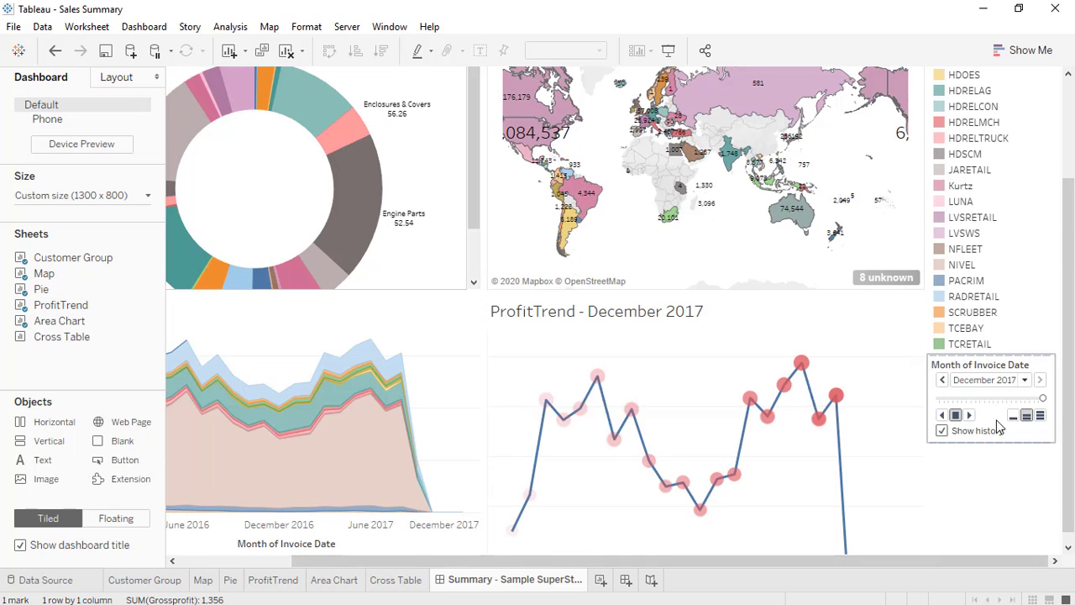
pyautogui.click(1021, 299)
pyautogui.scroll(3, 1069, 138)
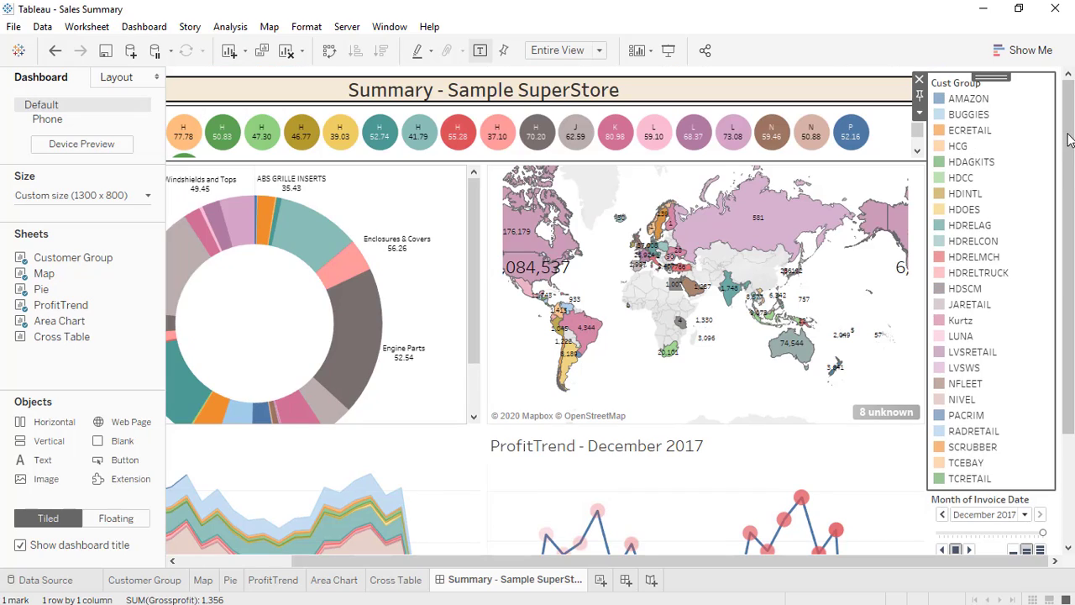
pyautogui.click(919, 79)
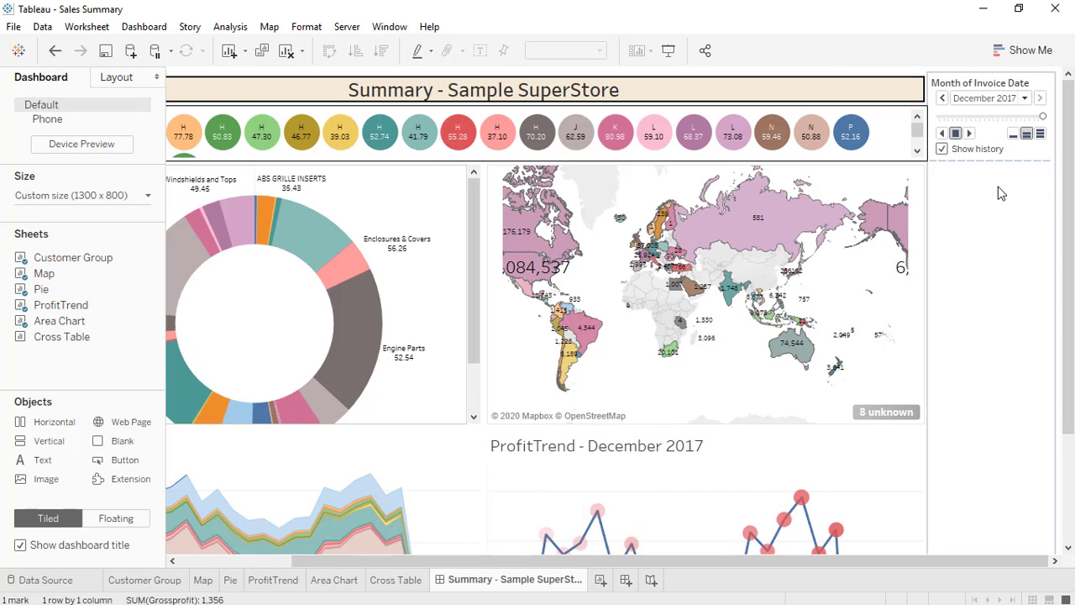
# Make the Month of Invoice Date filter floating and move it onto the map.
pyautogui.click(952, 80)
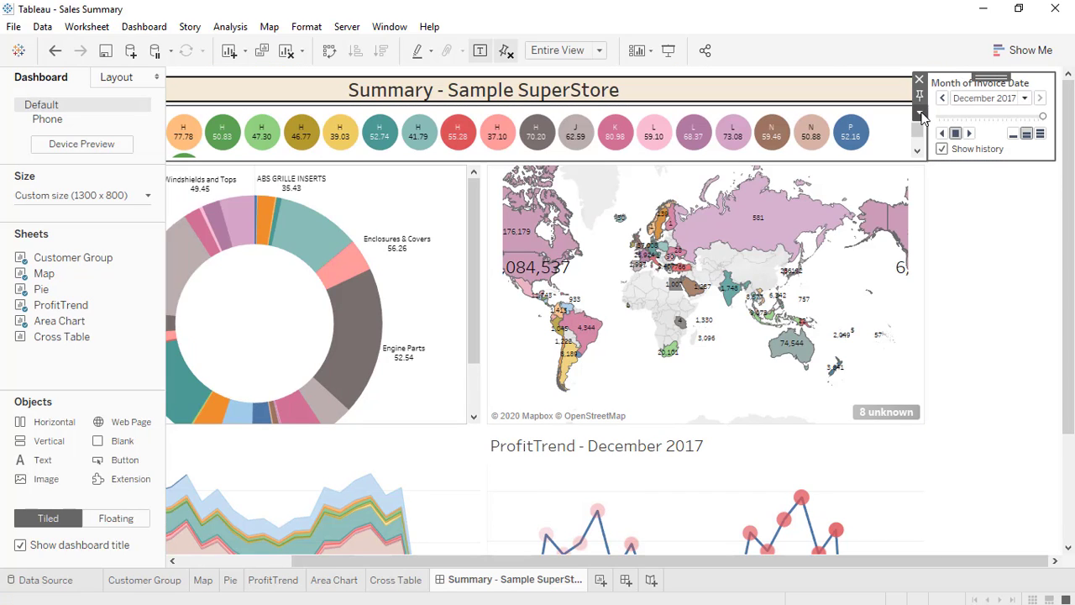
pyautogui.click(919, 113)
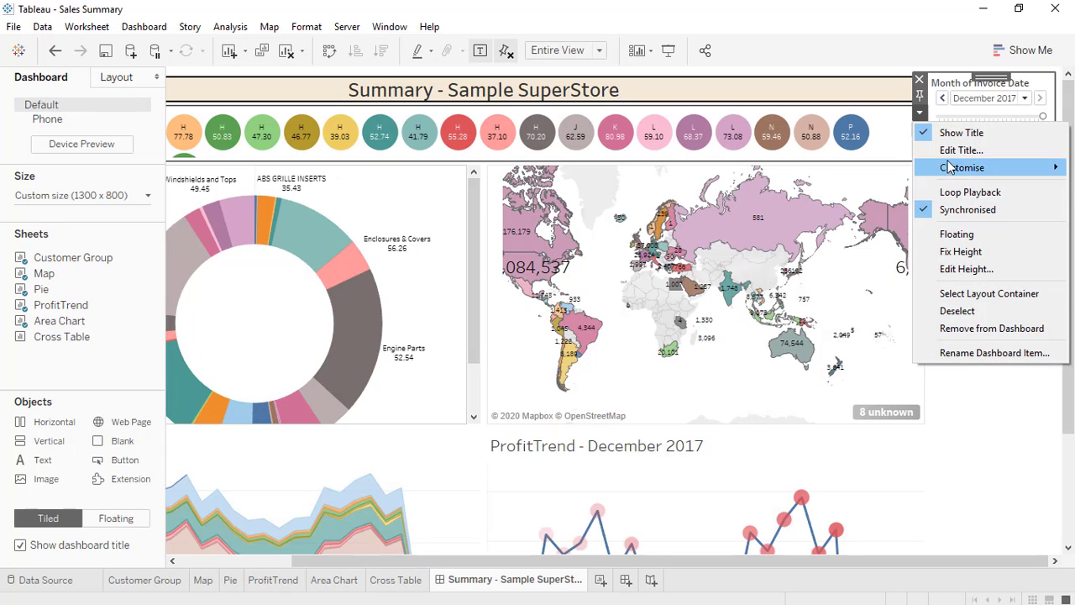
pyautogui.click(942, 234)
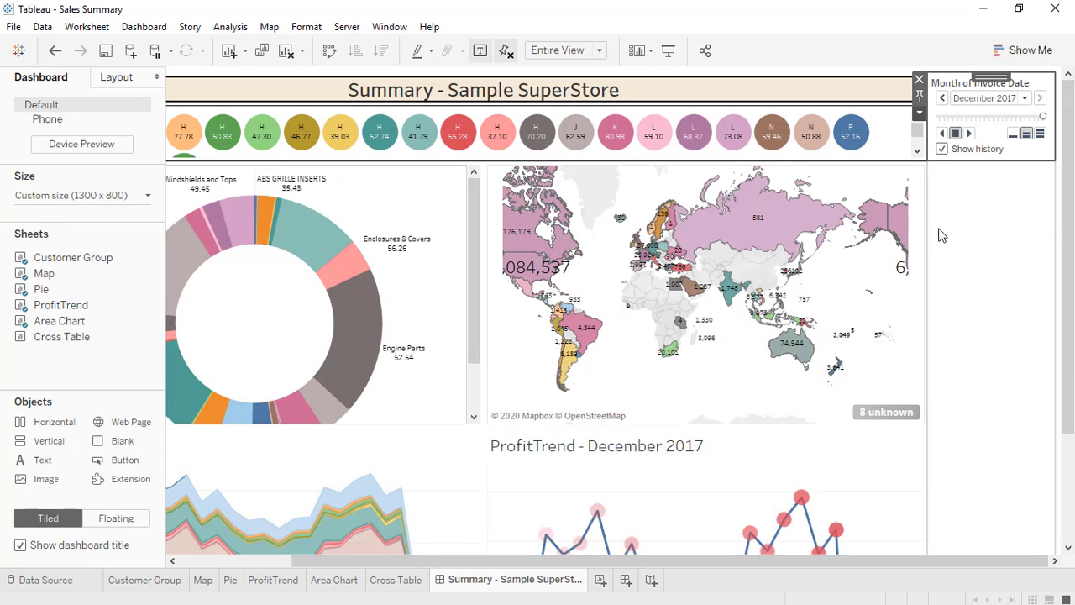
pyautogui.click(919, 114)
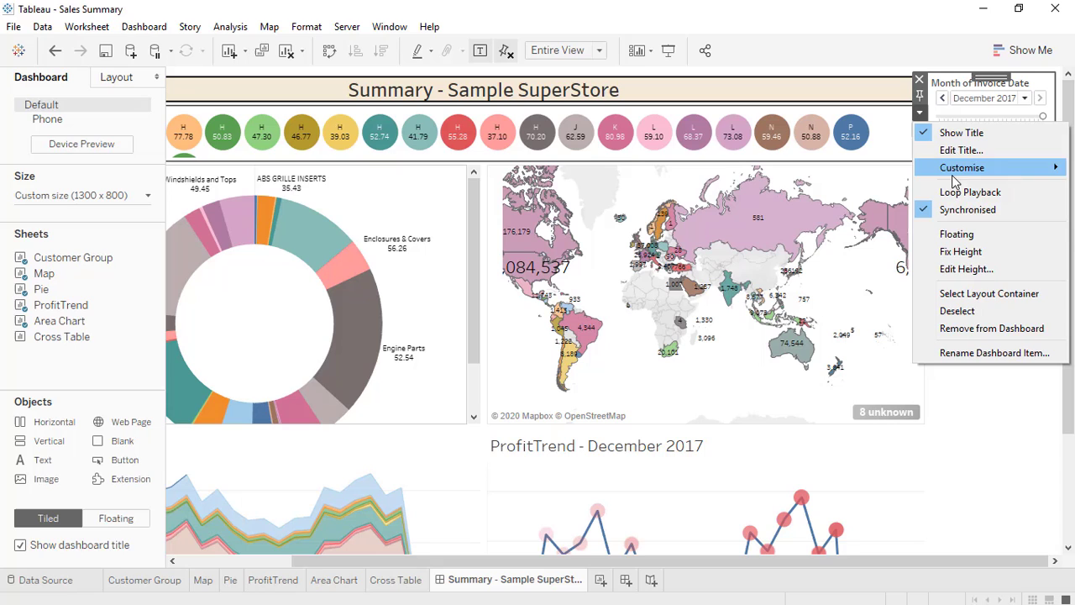
pyautogui.click(956, 234)
pyautogui.moveTo(968, 101); pyautogui.dragTo(622, 333)
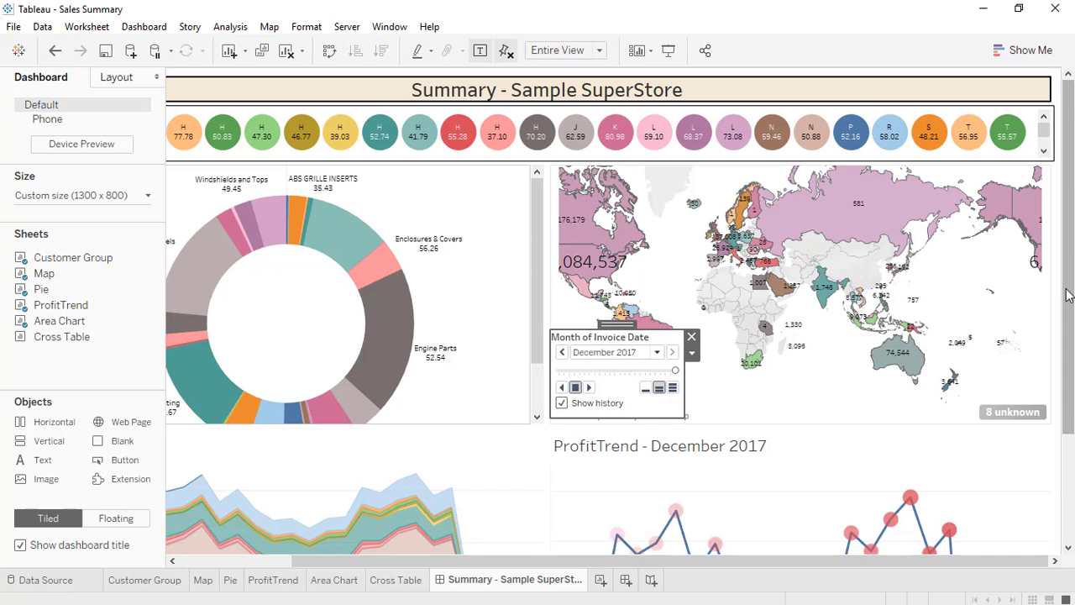
# Hide the 'ProfitTrend - December 2017' title.
pyautogui.scroll(-3, 915, 352)
pyautogui.rightClick(660, 343)
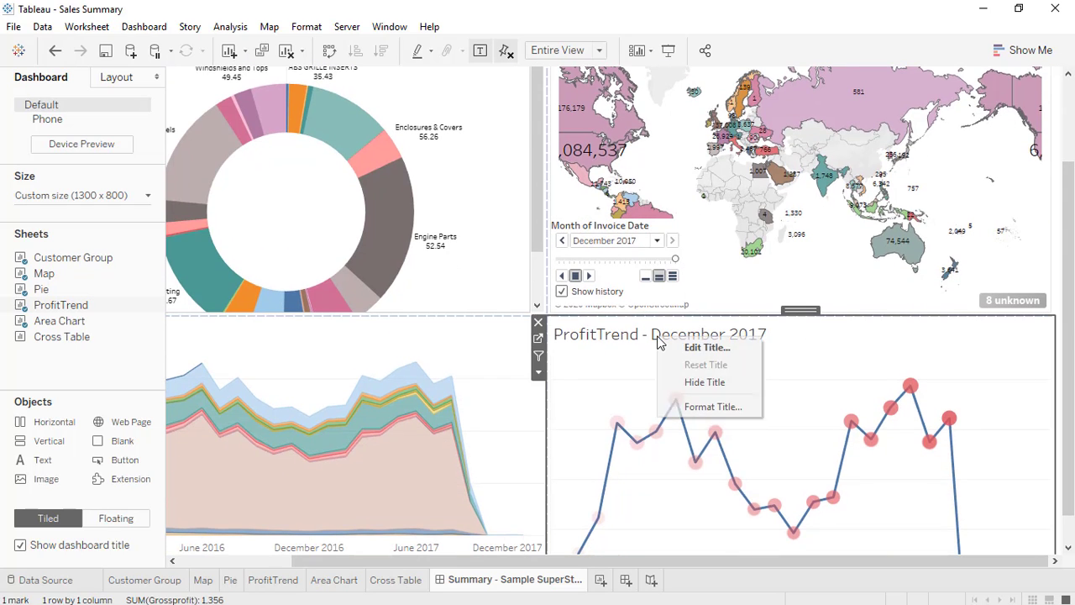
pyautogui.click(702, 382)
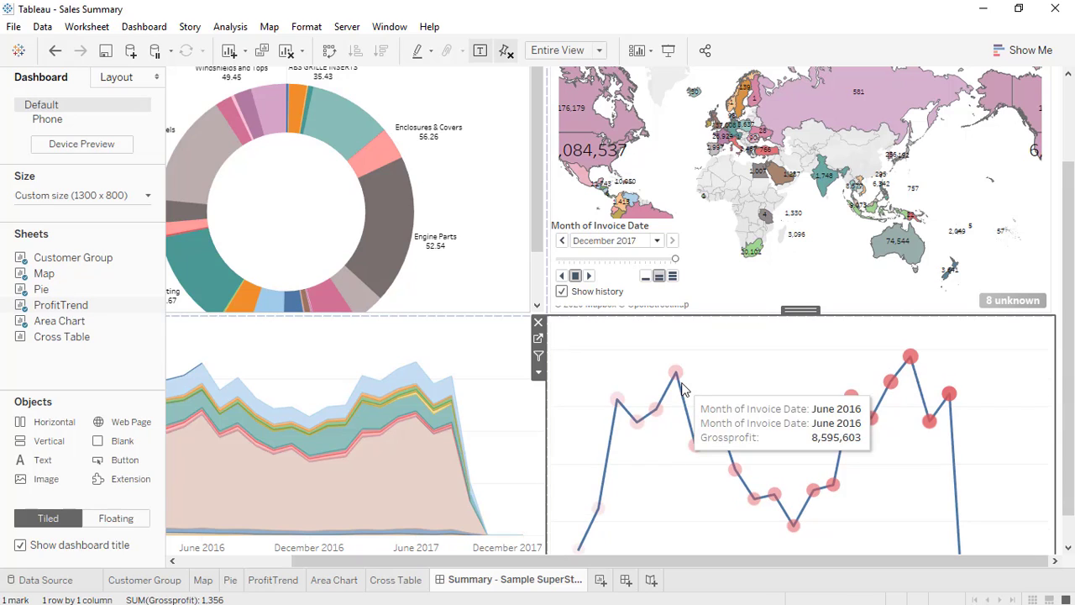
# Hide the Area Chart title and nudge the Month of Invoice Date control slightly lower.
pyautogui.scroll(-1, 1073, 460)
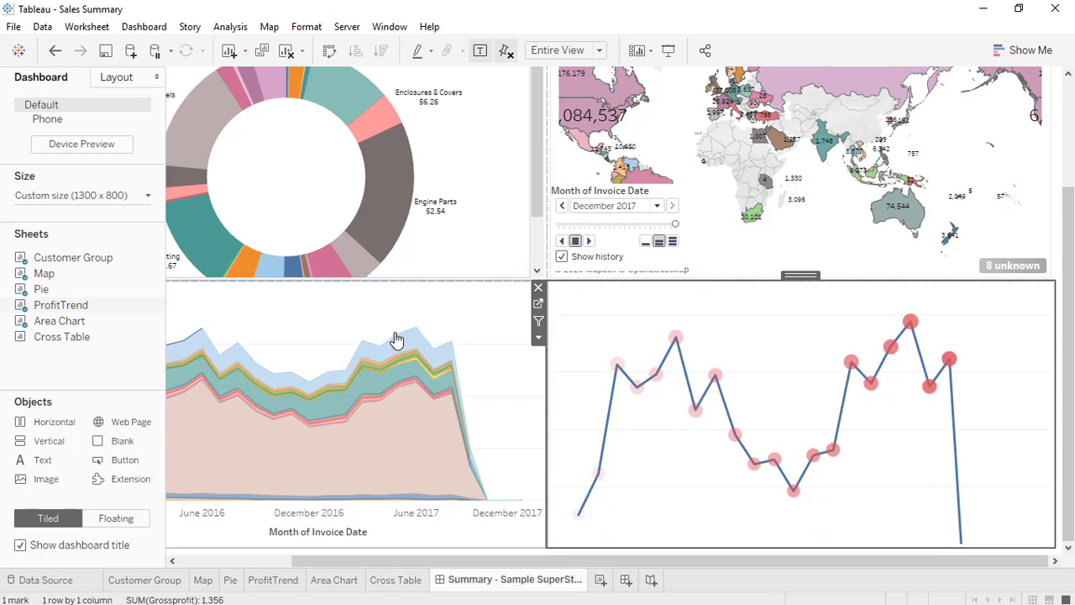
pyautogui.moveTo(432, 561); pyautogui.dragTo(221, 565)
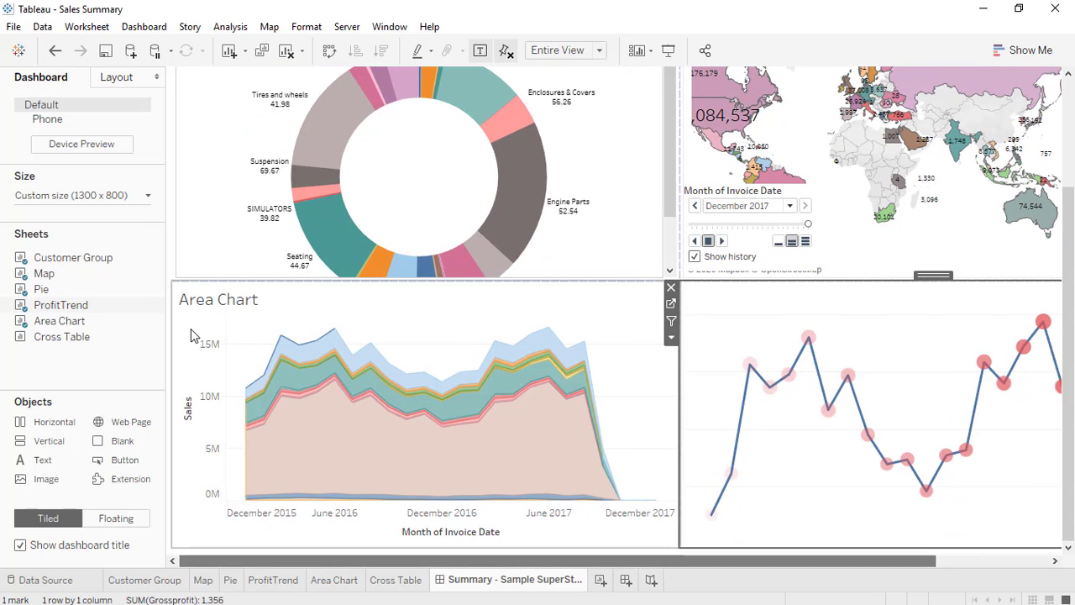
pyautogui.rightClick(234, 301)
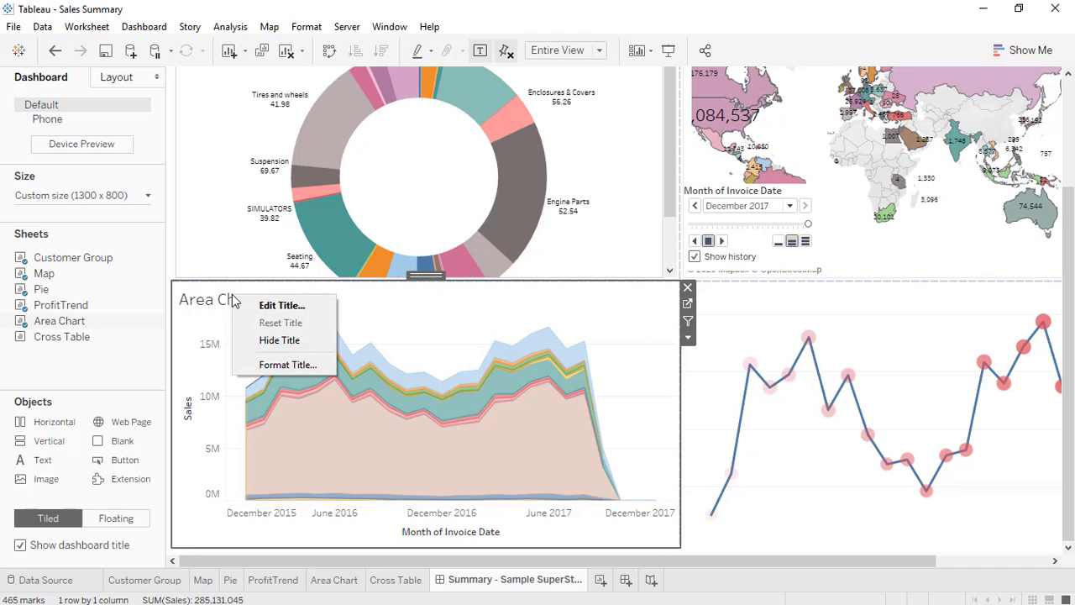
pyautogui.click(258, 340)
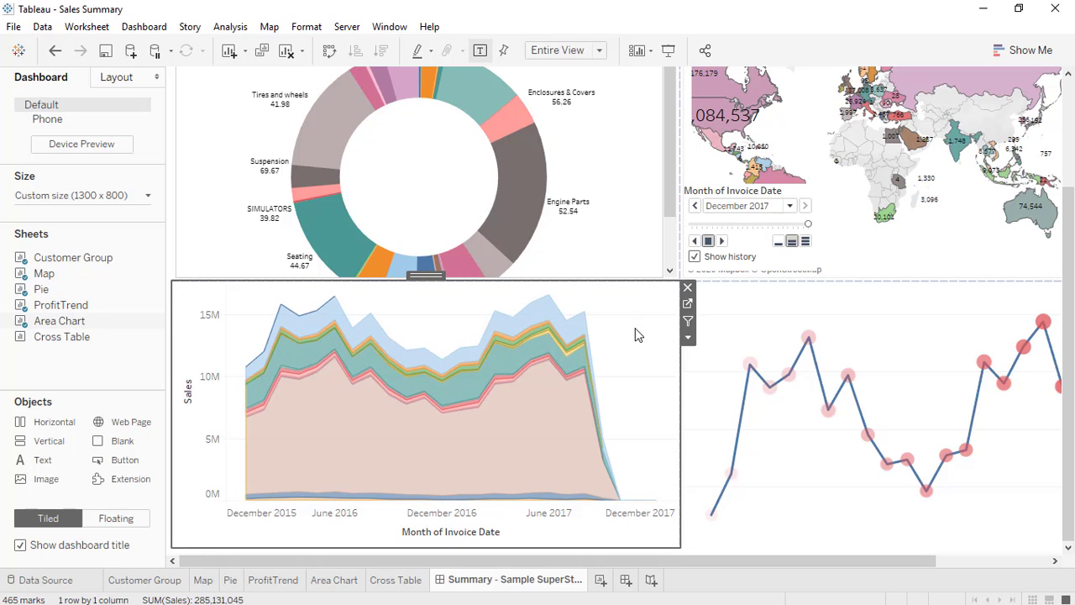
pyautogui.click(741, 194)
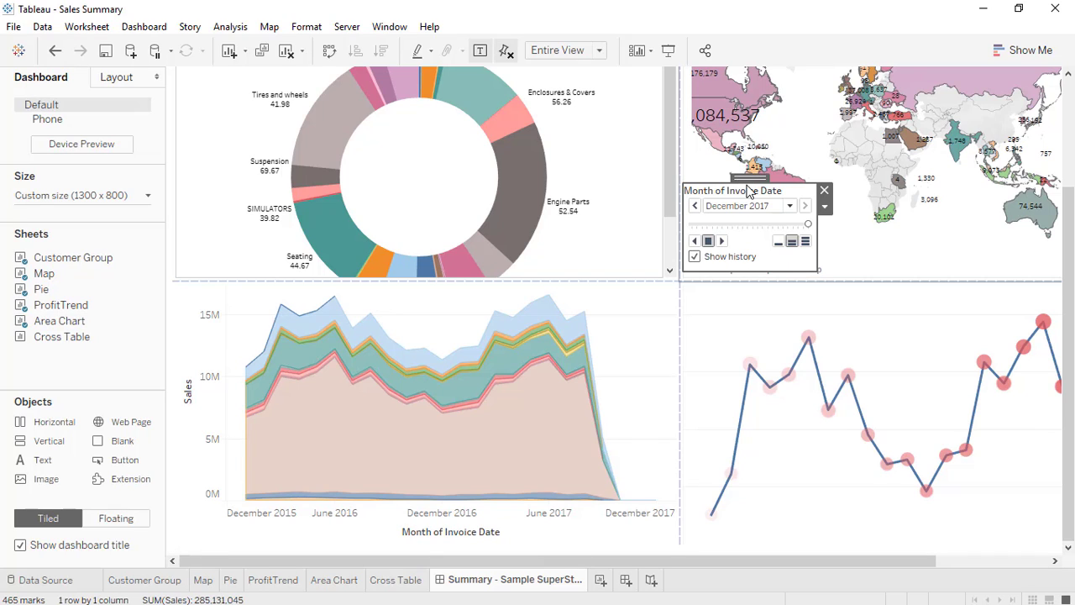
pyautogui.moveTo(750, 193); pyautogui.dragTo(751, 187)
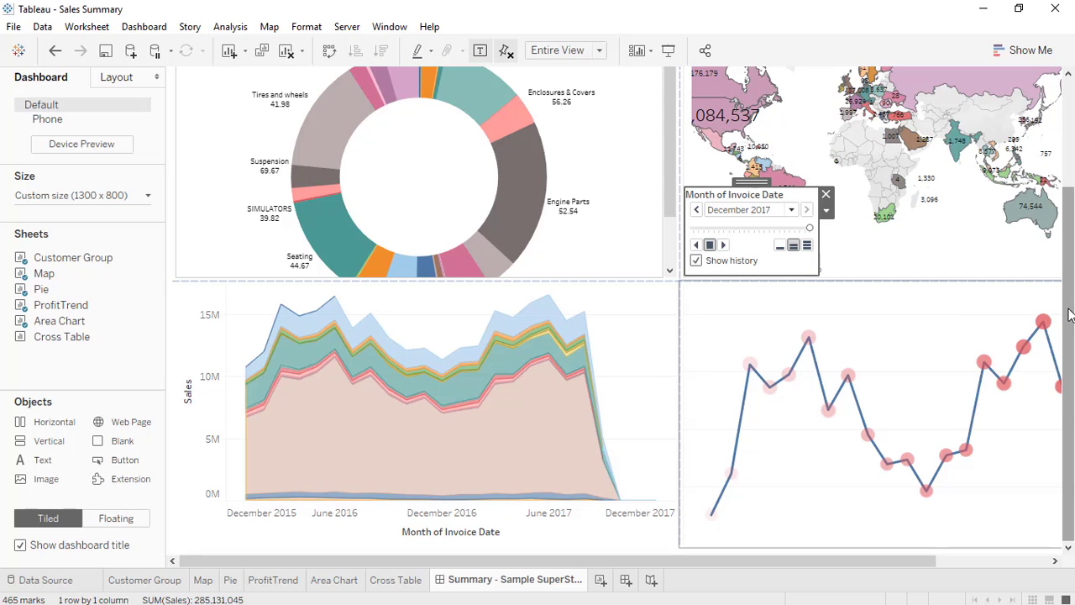
# Set the pie chart view to Fit Entire View.
pyautogui.scroll(3, 710, 257)
pyautogui.click(588, 197)
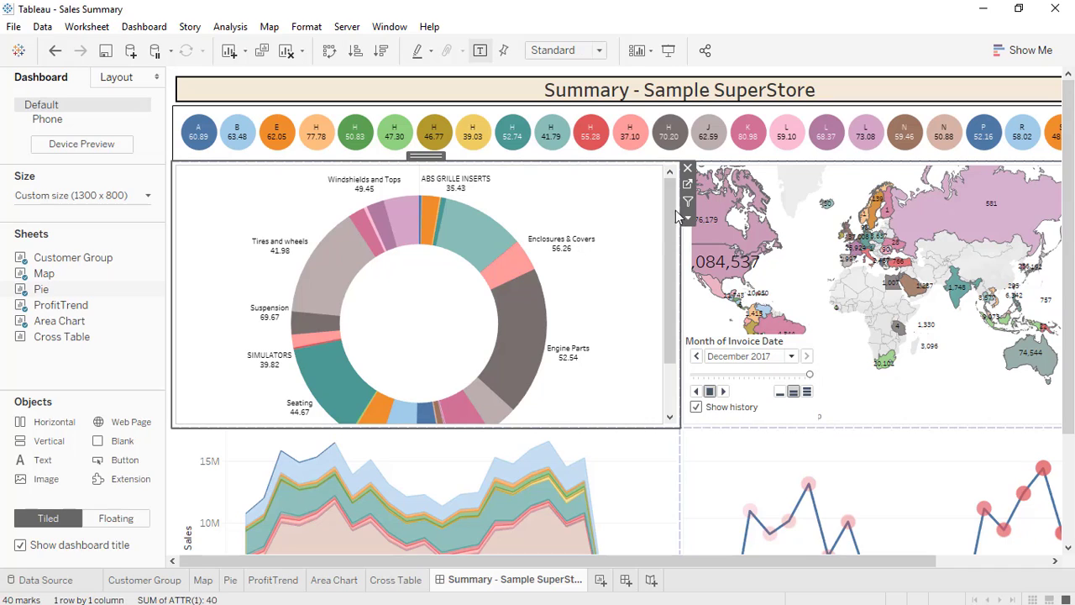
pyautogui.click(688, 218)
pyautogui.moveTo(779, 276)
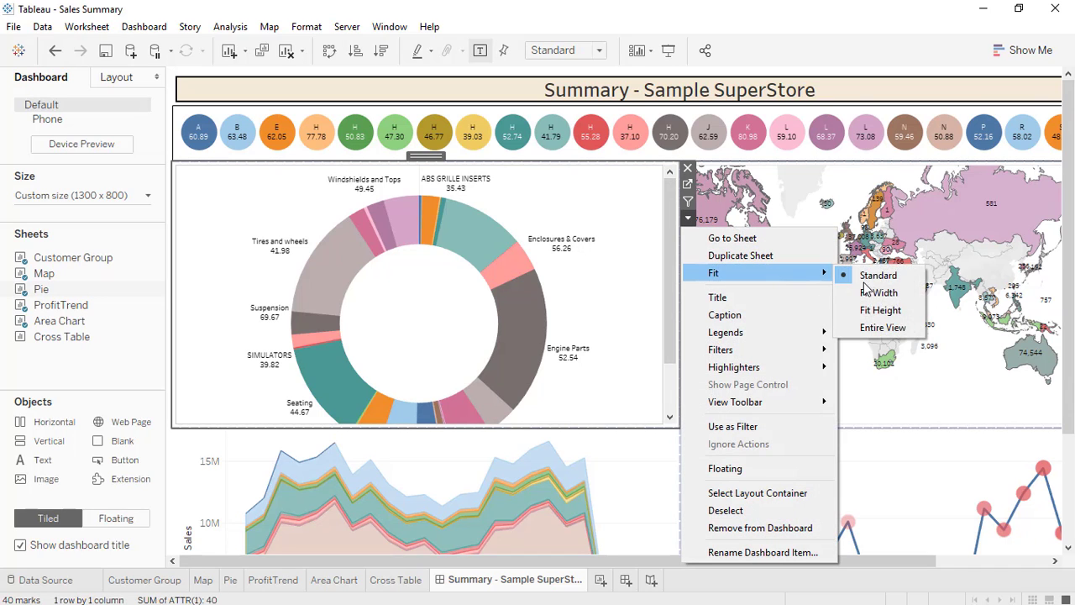
pyautogui.click(890, 333)
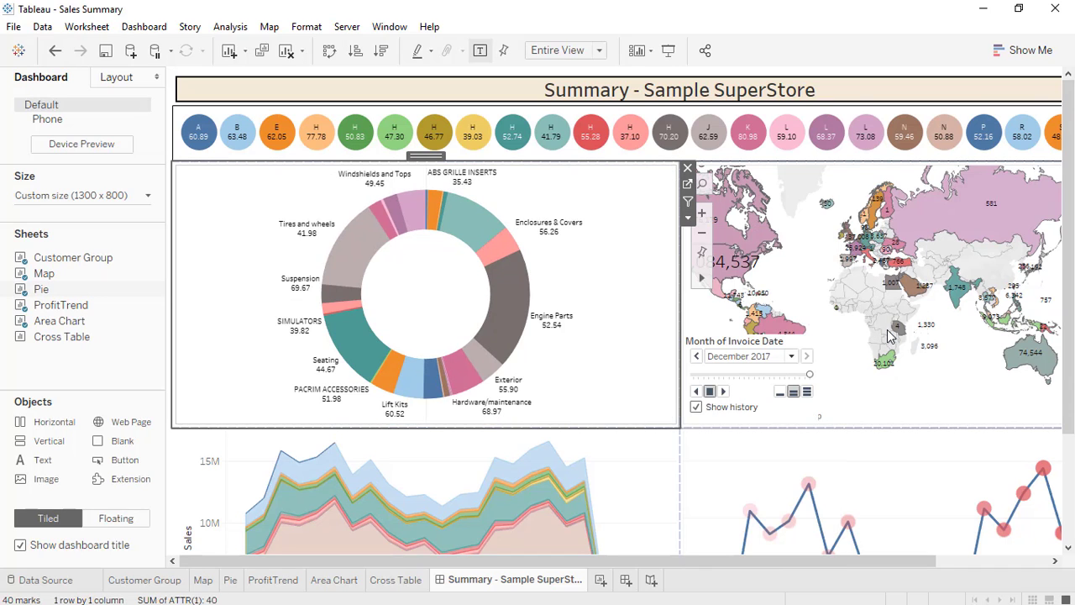
# Check the map view's options menu, leaving everything unchanged.
pyautogui.click(854, 413)
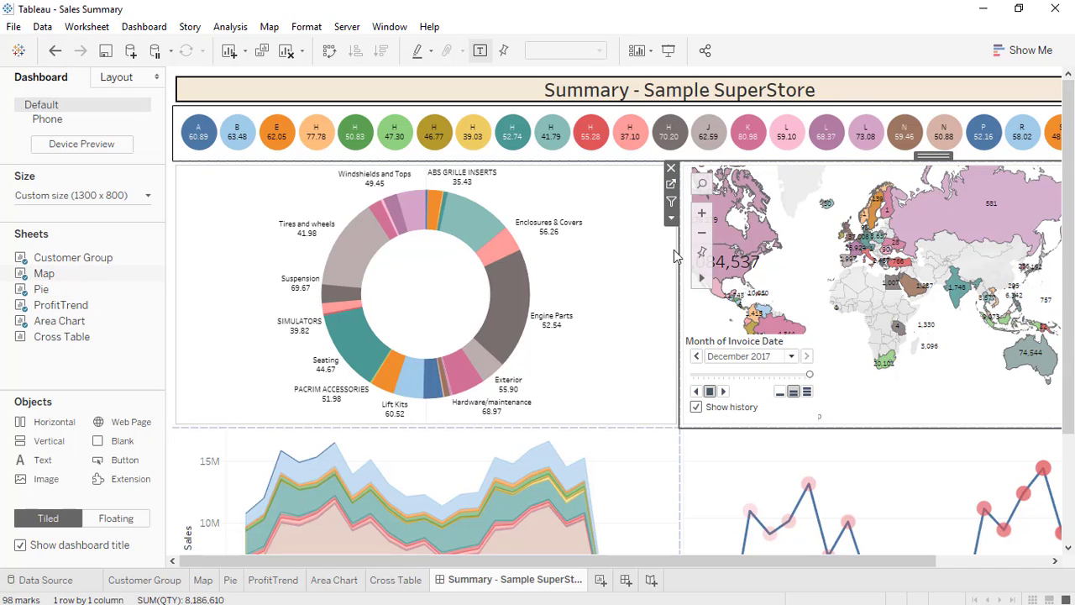
pyautogui.click(670, 218)
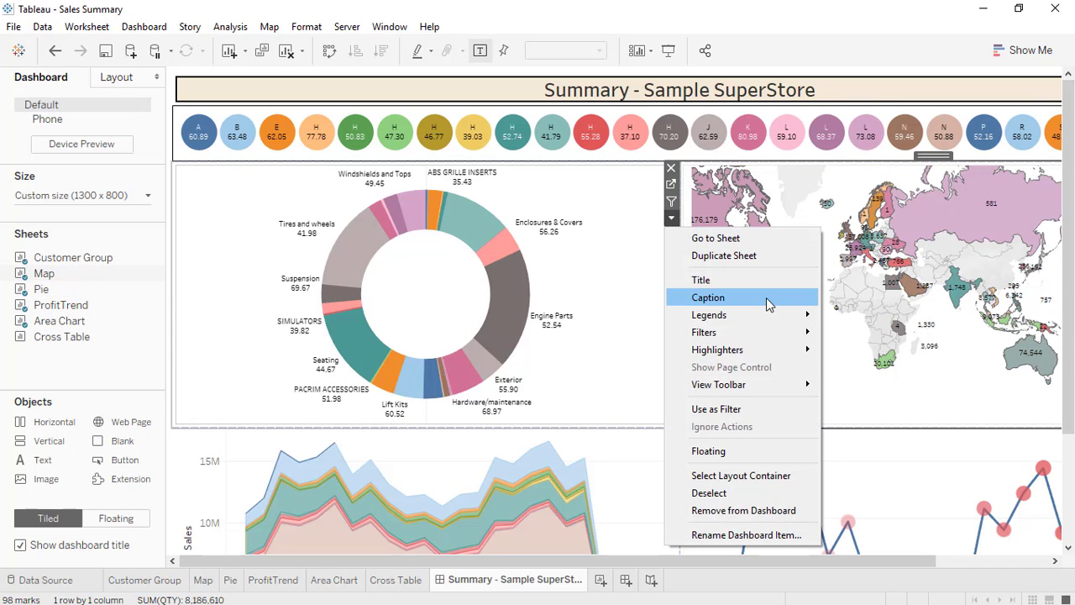
pyautogui.click(671, 219)
pyautogui.click(671, 219)
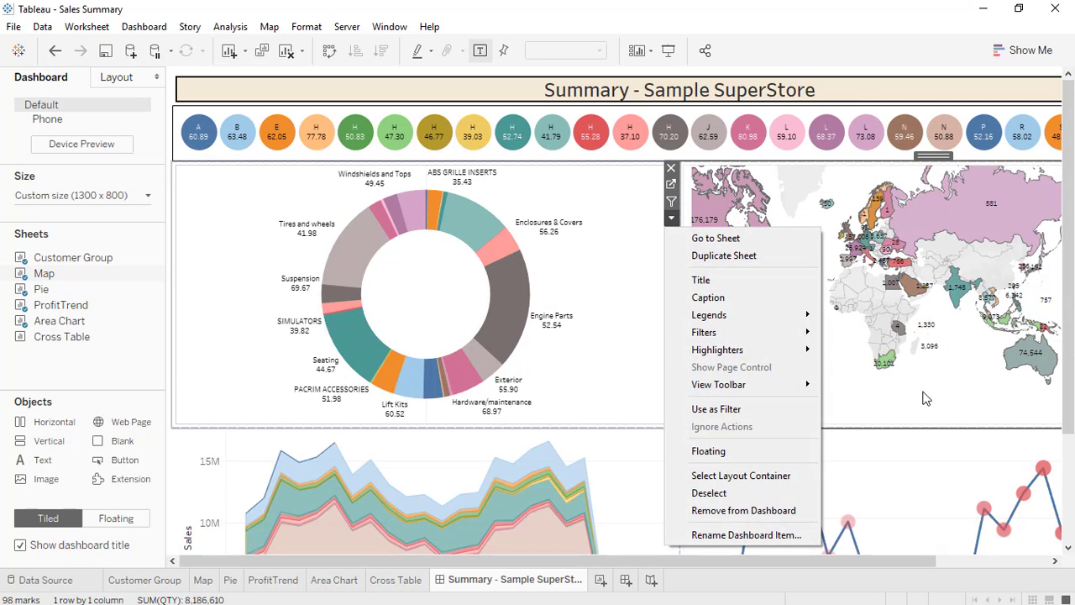
pyautogui.click(925, 398)
pyautogui.click(671, 219)
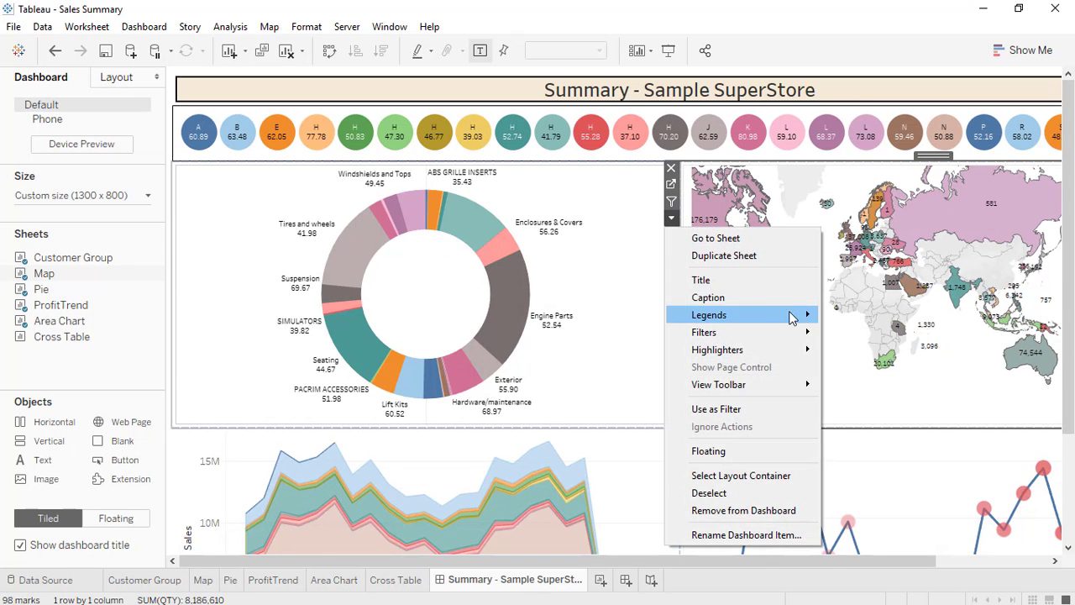
pyautogui.click(621, 456)
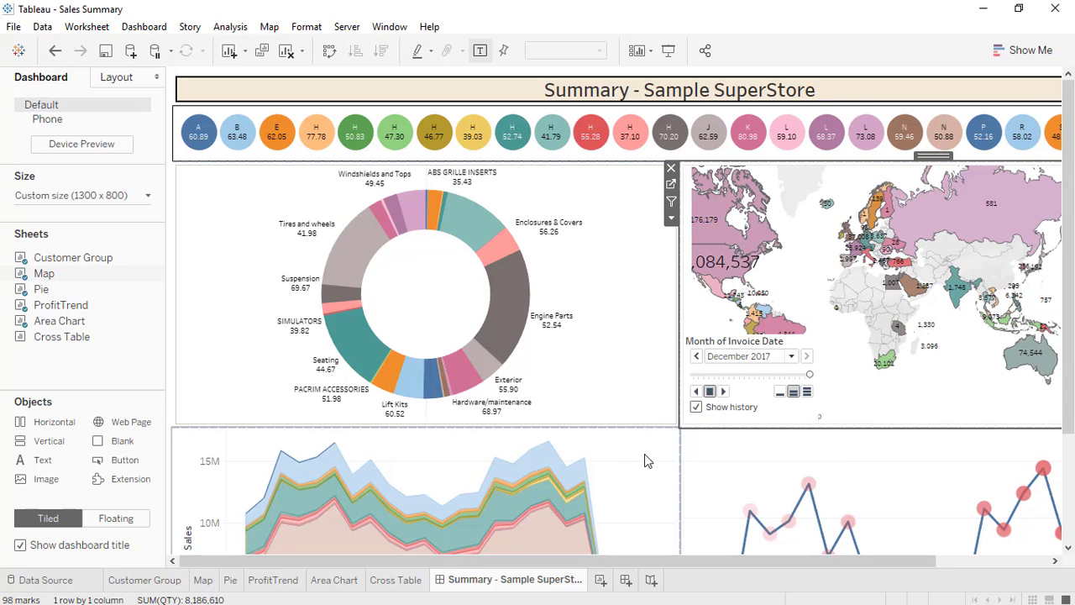
# Check the area chart view's options menu, leaving everything unchanged.
pyautogui.click(644, 460)
pyautogui.click(687, 485)
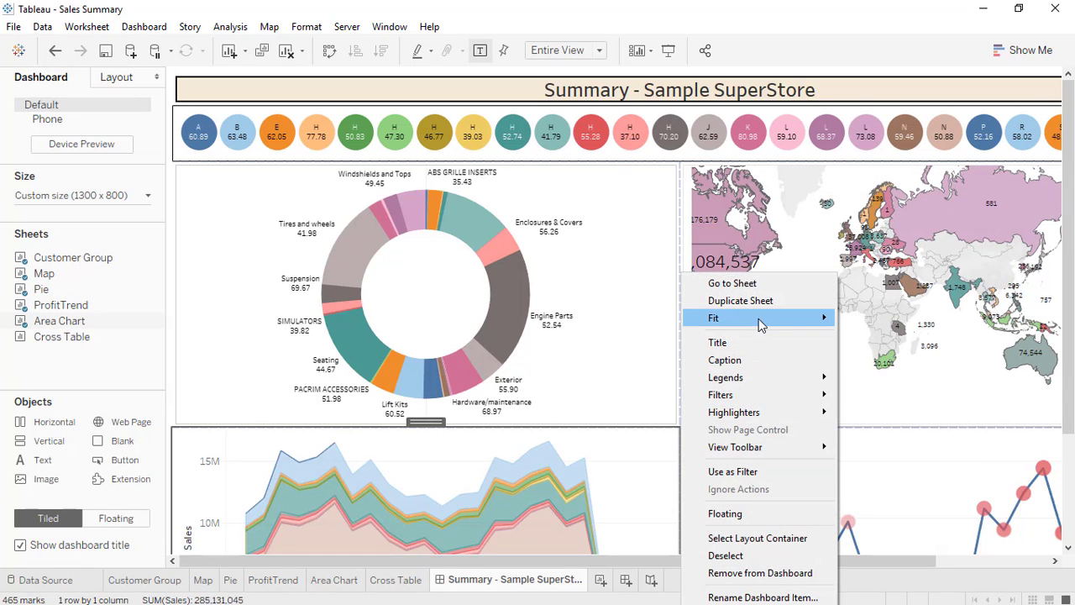
pyautogui.moveTo(761, 317)
pyautogui.click(893, 477)
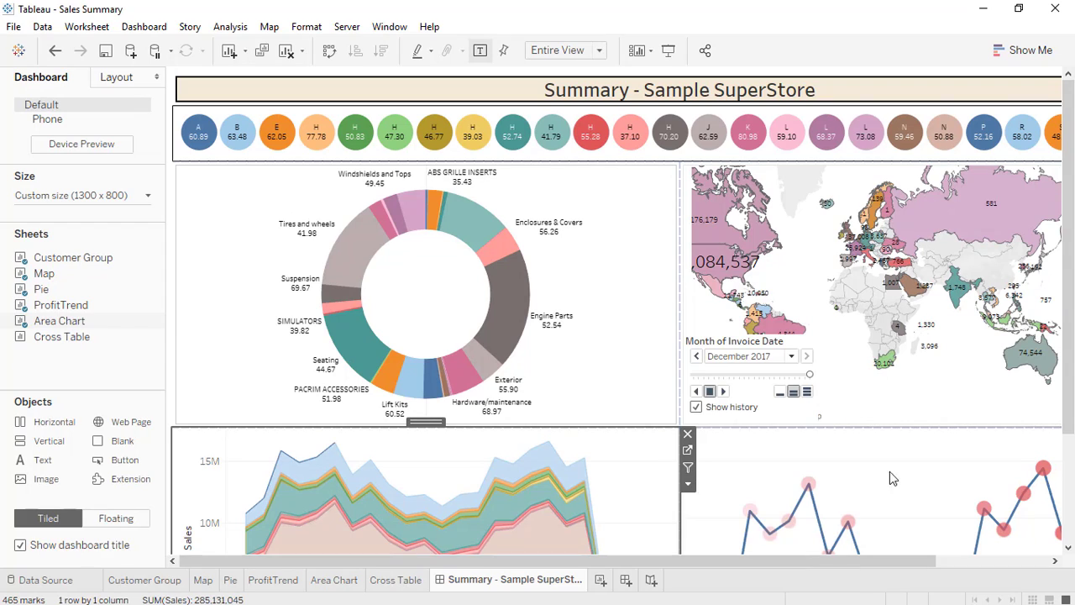
pyautogui.click(687, 485)
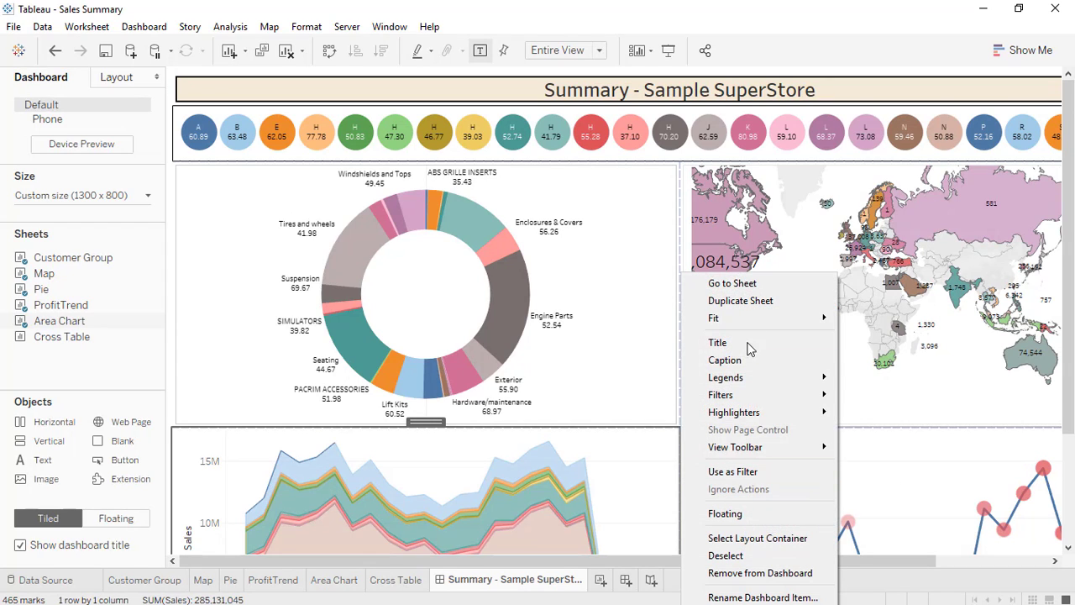
pyautogui.click(907, 461)
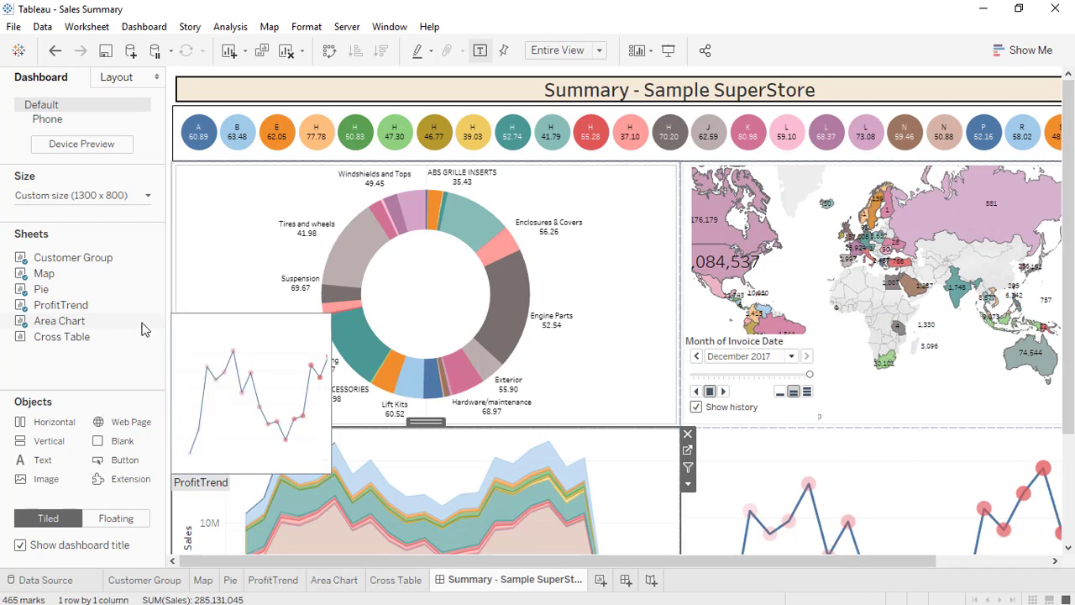
# Drop the Cross Table sheet along the bottom edge of the dashboard, below the charts.
pyautogui.moveTo(1069, 273); pyautogui.dragTo(1073, 445)
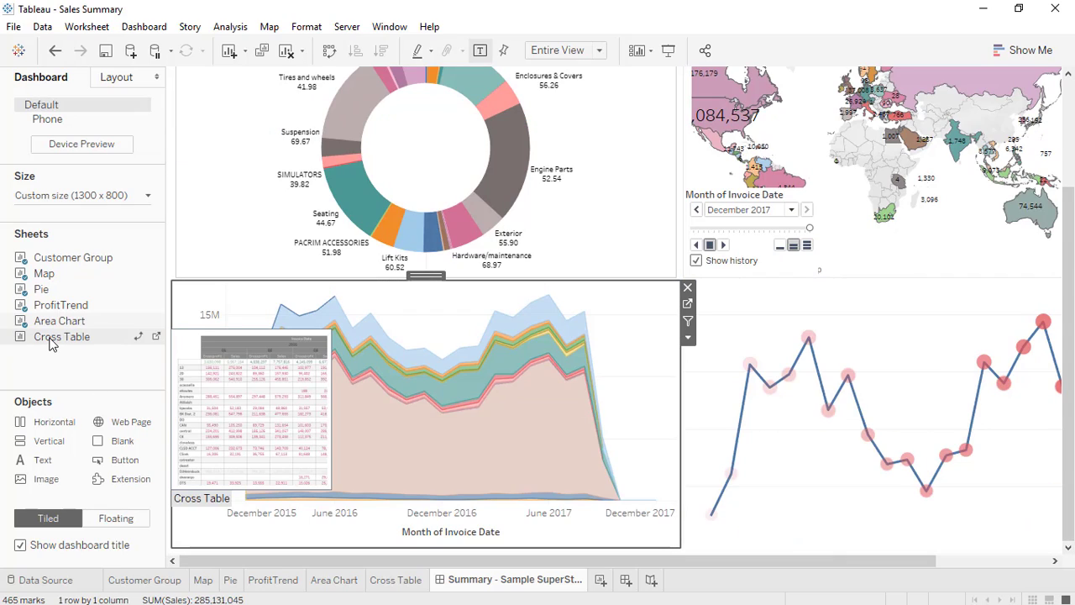
pyautogui.moveTo(50, 341); pyautogui.dragTo(471, 551)
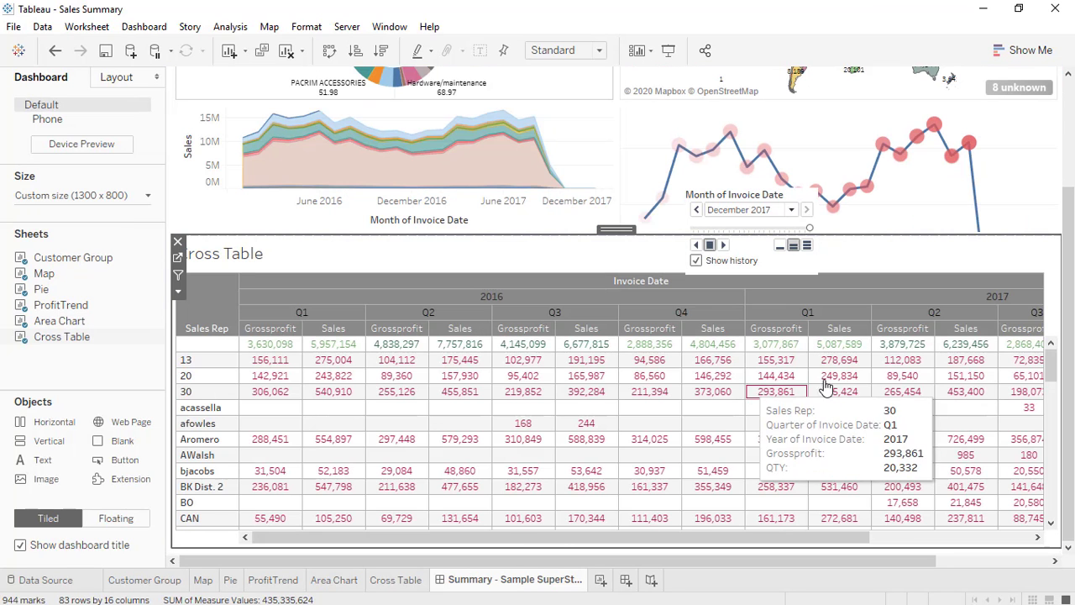
pyautogui.scroll(4, 892, 413)
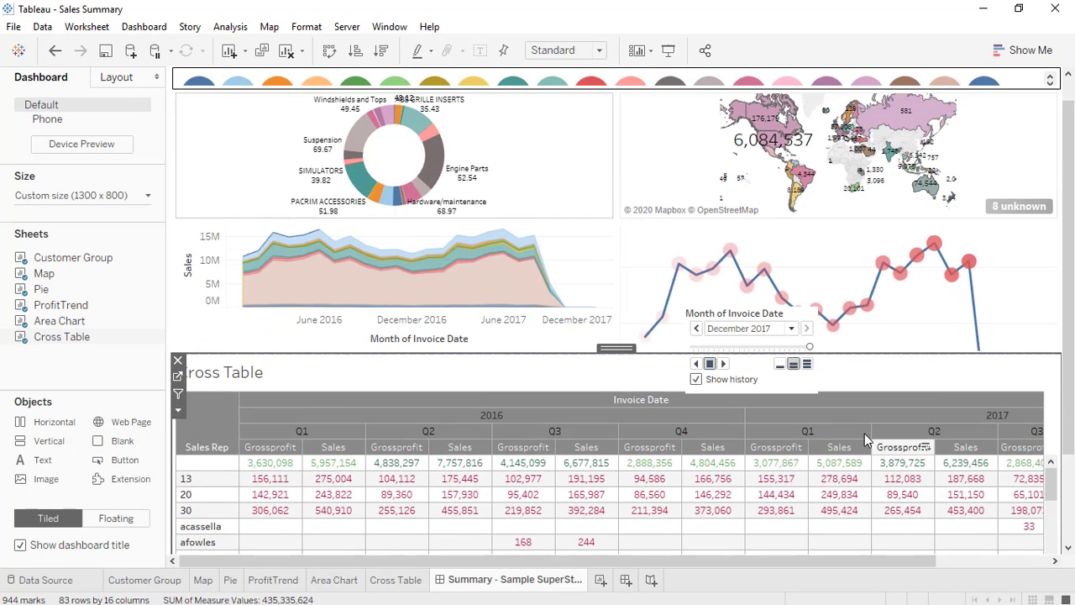
pyautogui.scroll(-10, 856, 441)
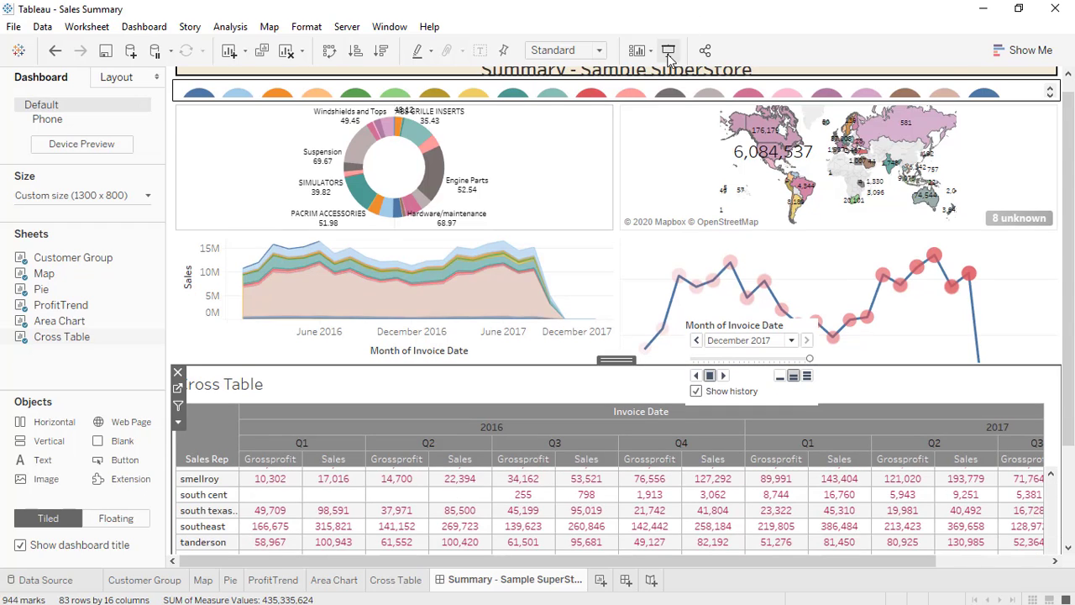
# Preview the dashboard in Presentation Mode, then return to editing.
pyautogui.click(669, 50)
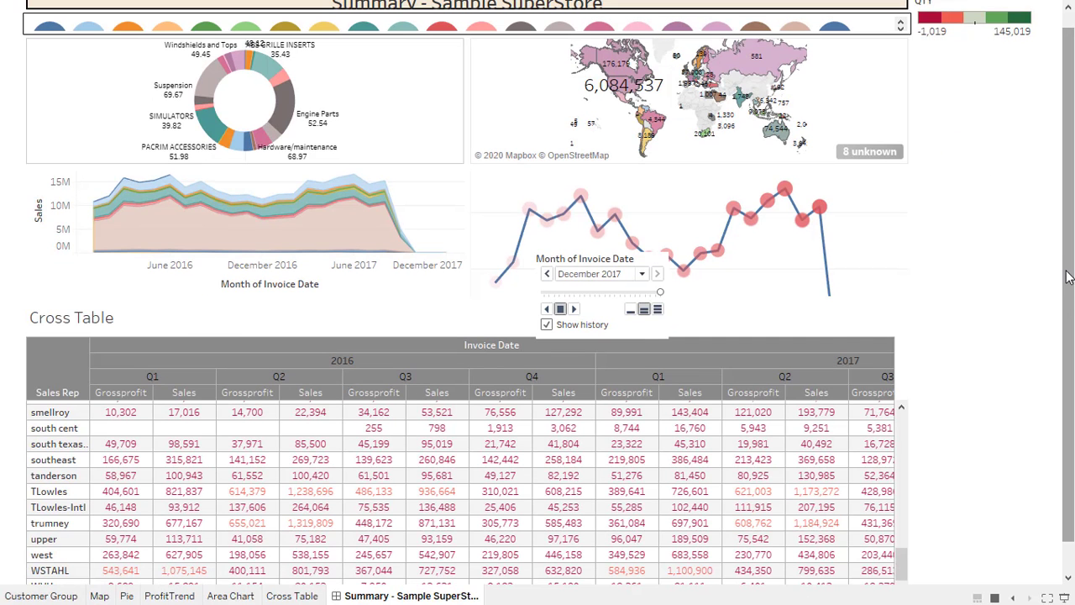
pyautogui.moveTo(1068, 278); pyautogui.dragTo(1070, 133)
pyautogui.press('Escape')
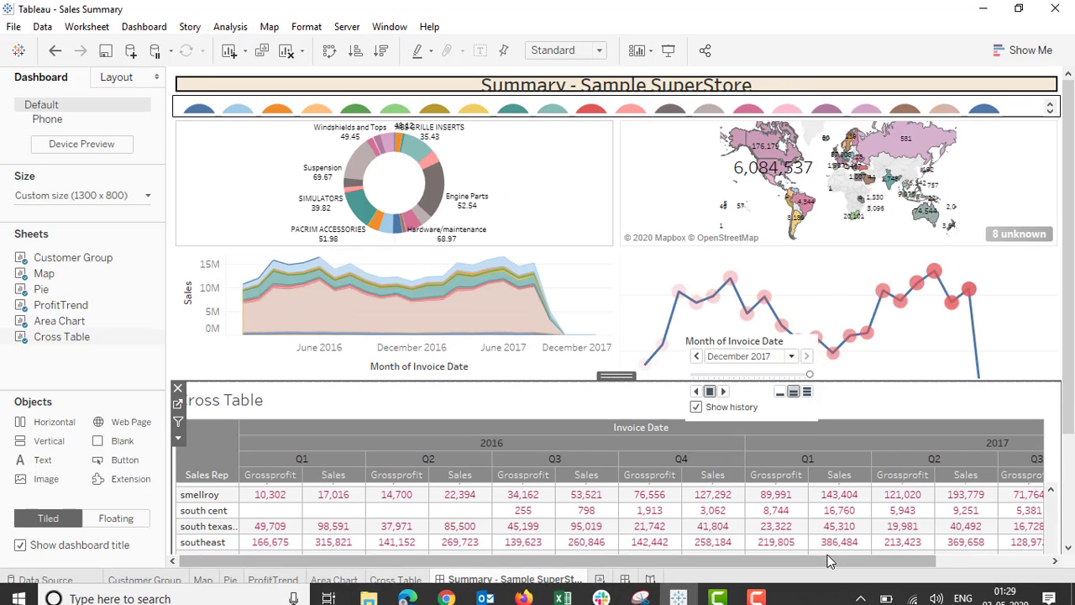
# Remove the QTY colour legend from the dashboard.
pyautogui.moveTo(828, 561); pyautogui.dragTo(1042, 567)
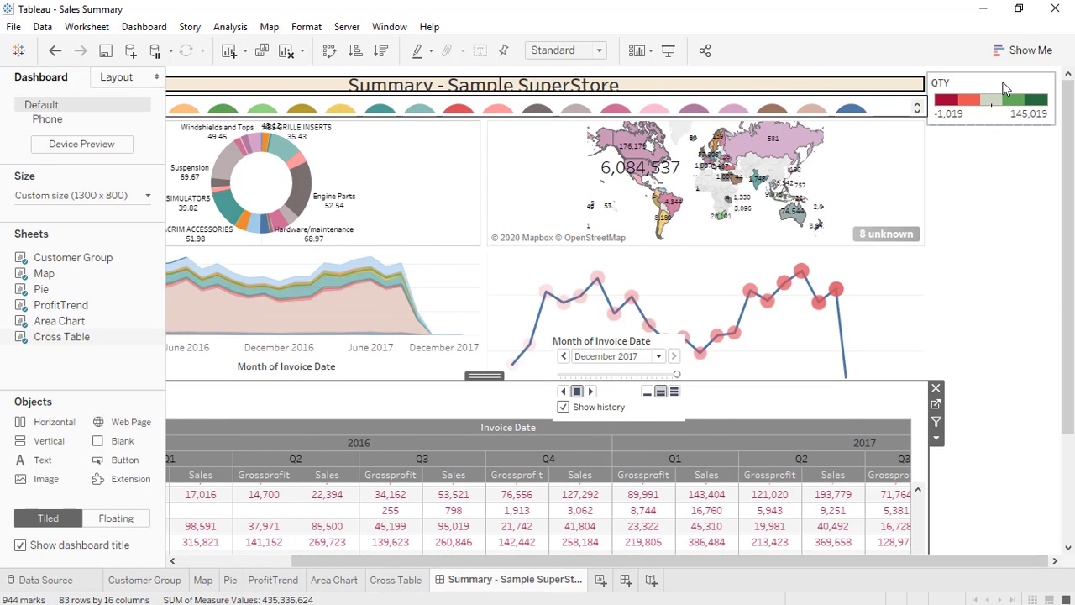
pyautogui.click(966, 85)
pyautogui.click(920, 80)
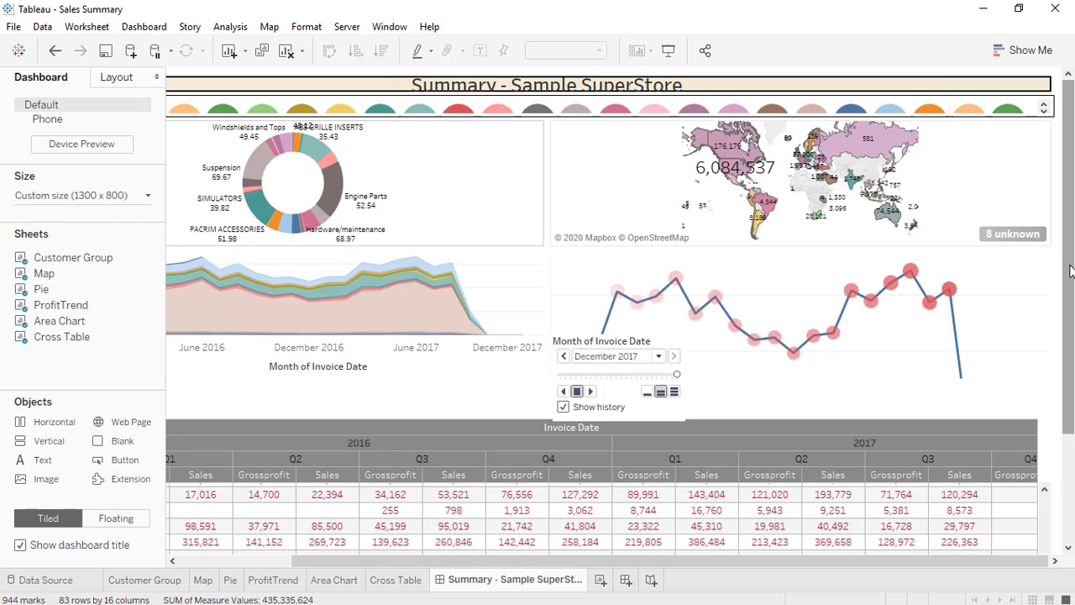
pyautogui.moveTo(1068, 283); pyautogui.dragTo(1068, 390)
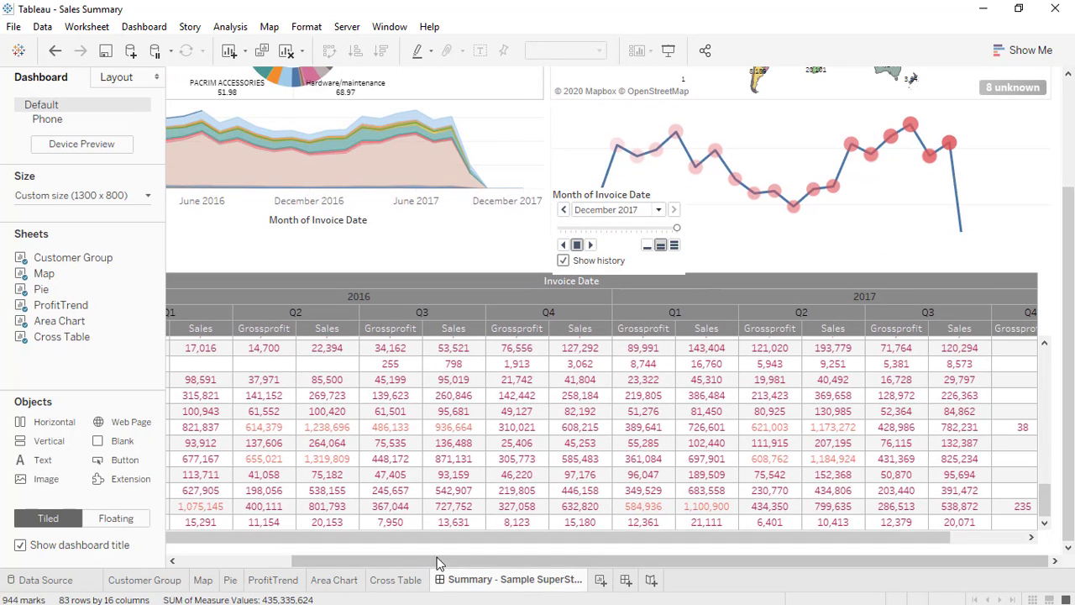
pyautogui.click(96, 197)
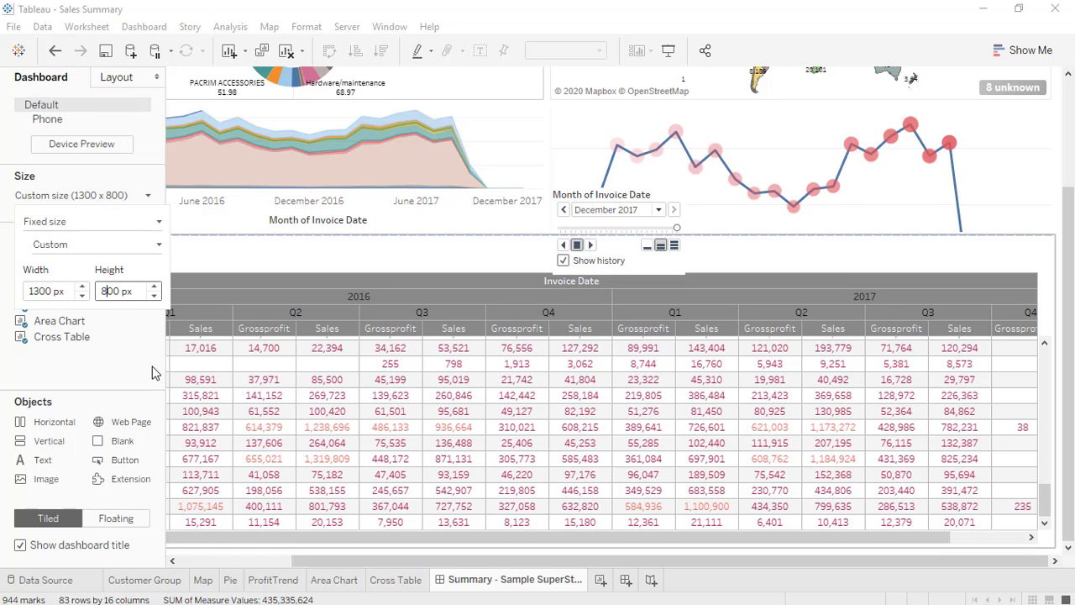
# Set the fixed dashboard height to 1000 px, then raise it to 1200 px (1300 x 1200).
pyautogui.press('Return')
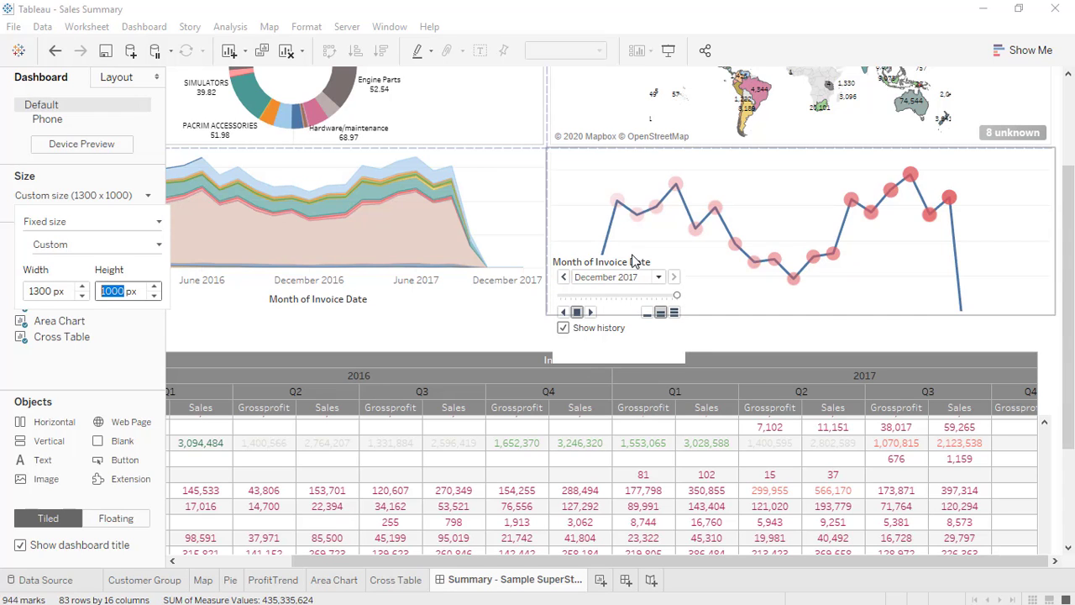
pyautogui.moveTo(1063, 246); pyautogui.dragTo(1060, 112)
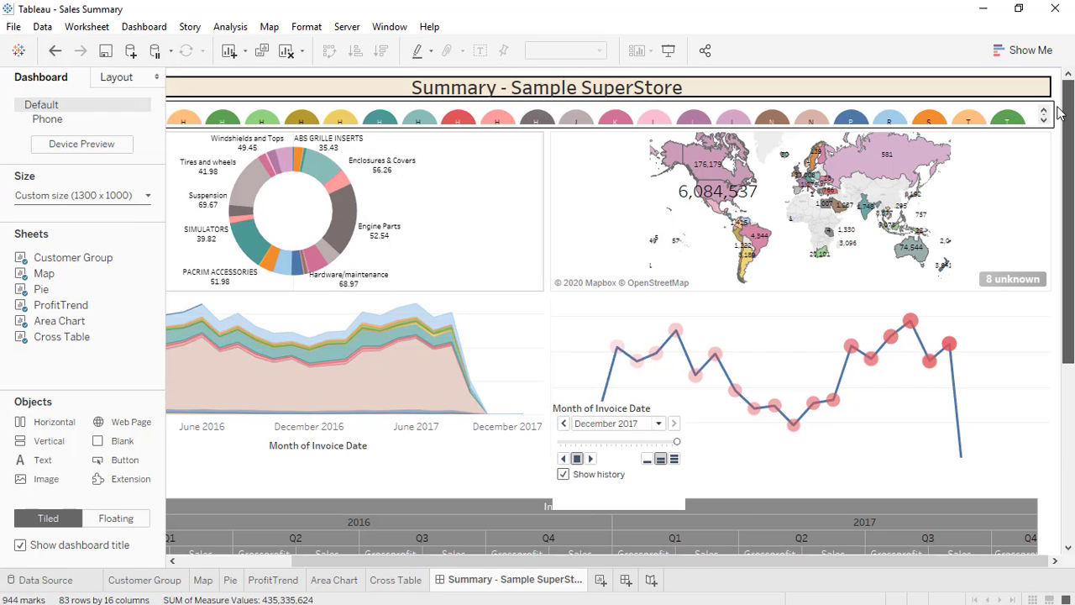
pyautogui.moveTo(1057, 243); pyautogui.dragTo(1057, 417)
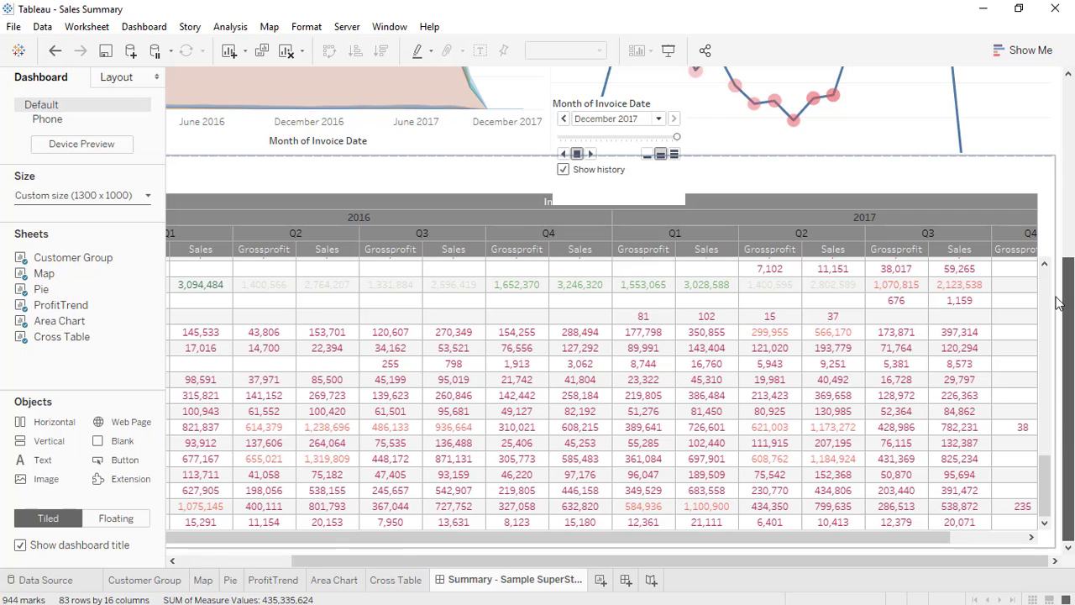
pyautogui.moveTo(1060, 303); pyautogui.dragTo(1060, 92)
pyautogui.click(84, 195)
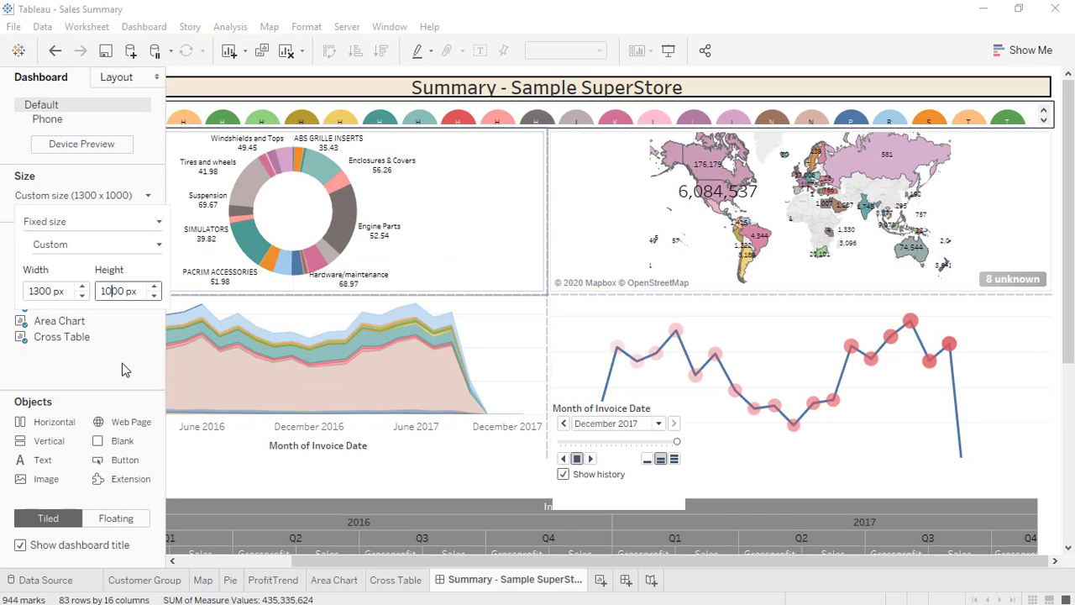
pyautogui.write('1200')
pyautogui.press('Return')
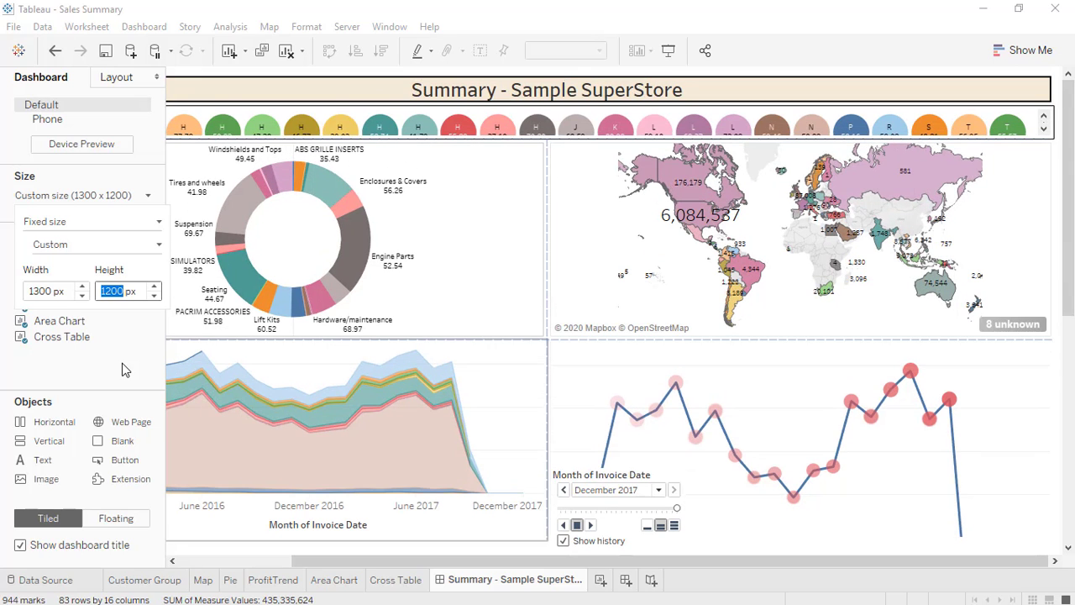
pyautogui.moveTo(1069, 235); pyautogui.dragTo(1069, 337)
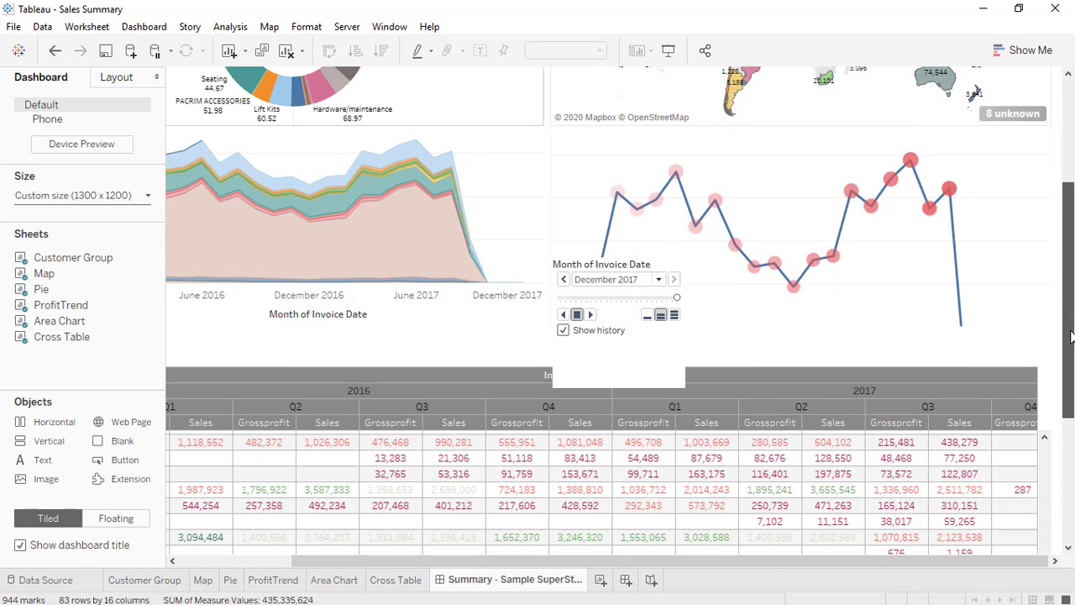
pyautogui.click(513, 183)
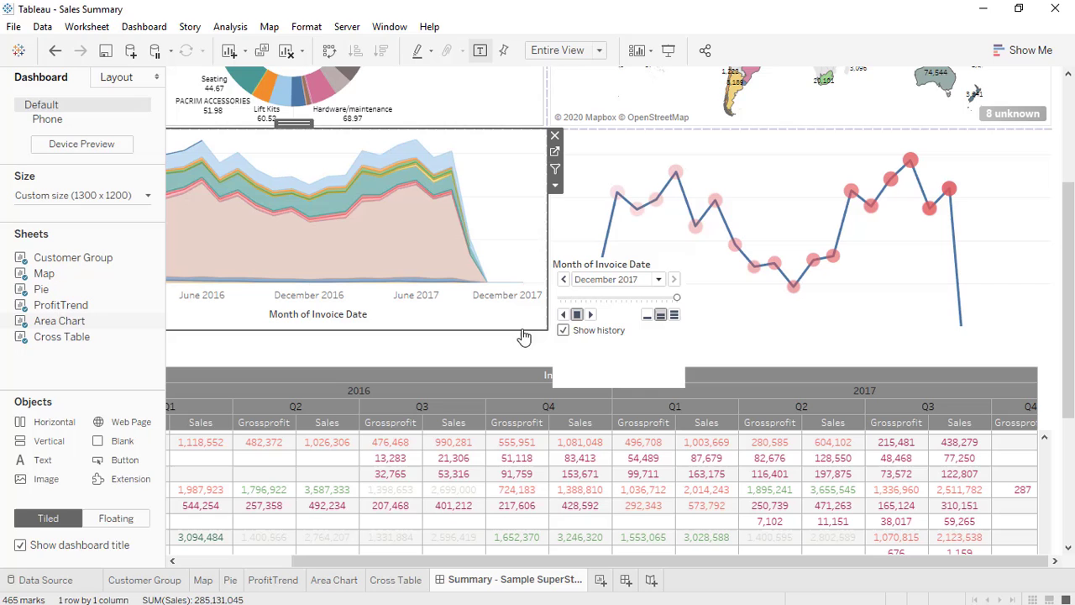
# Hide the cross-table title and remove the floating Month of Invoice Date filter.
pyautogui.rightClick(460, 349)
pyautogui.click(501, 395)
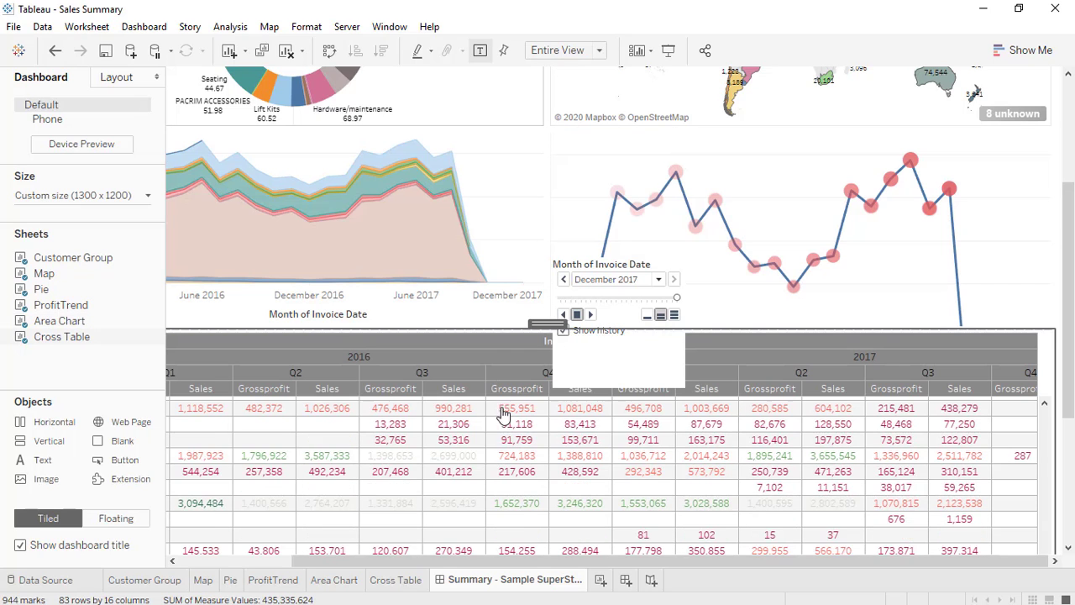
pyautogui.click(612, 362)
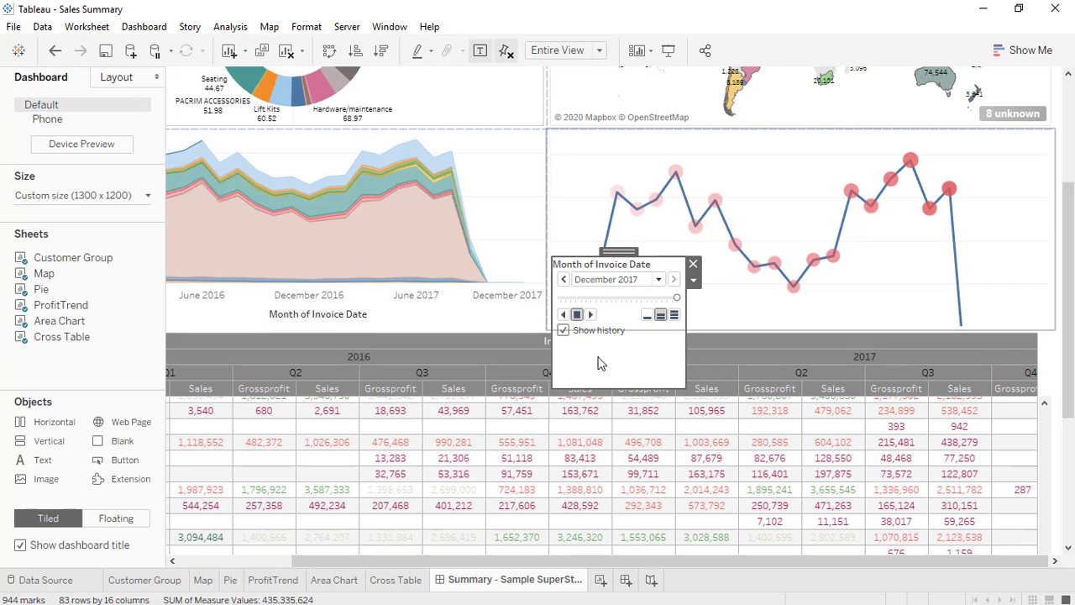
pyautogui.moveTo(604, 385); pyautogui.dragTo(602, 335)
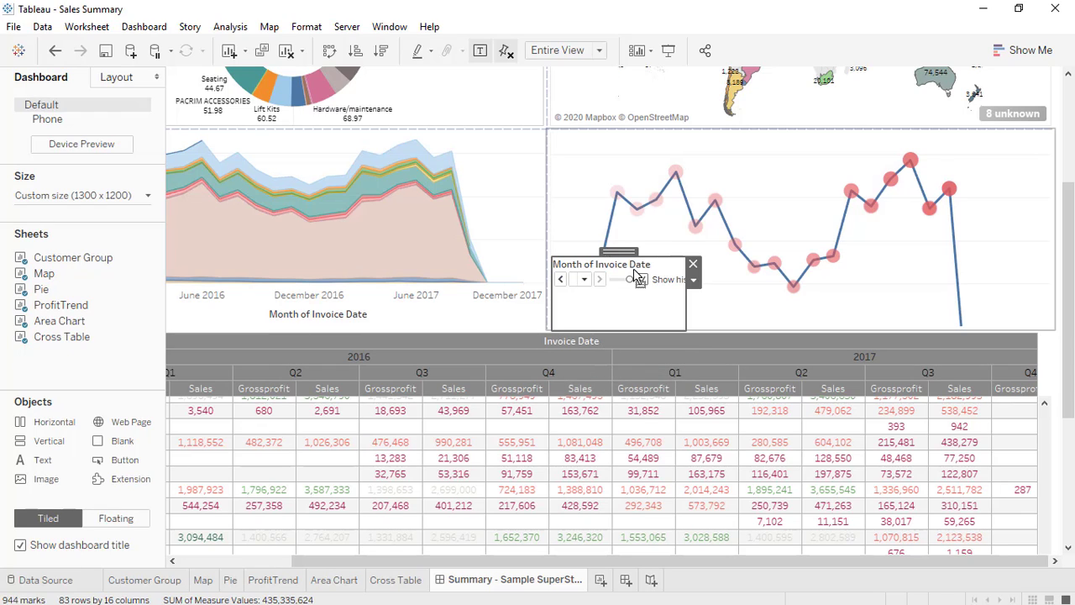
pyautogui.moveTo(634, 270); pyautogui.dragTo(640, 267)
pyautogui.click(715, 280)
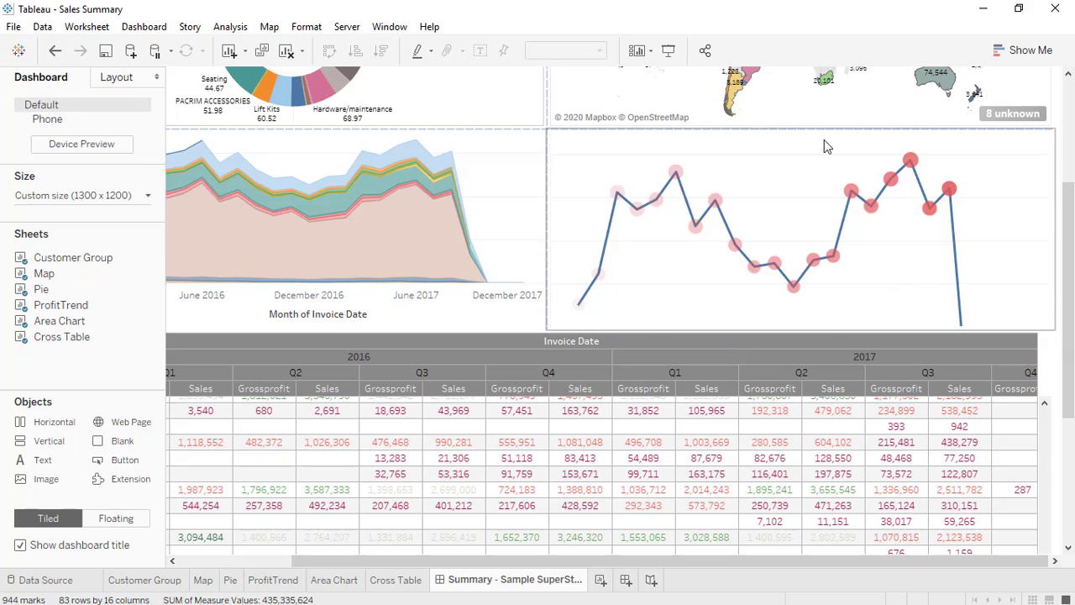
# Preview in Presentation Mode, then make the Customer Group circles row taller.
pyautogui.click(670, 51)
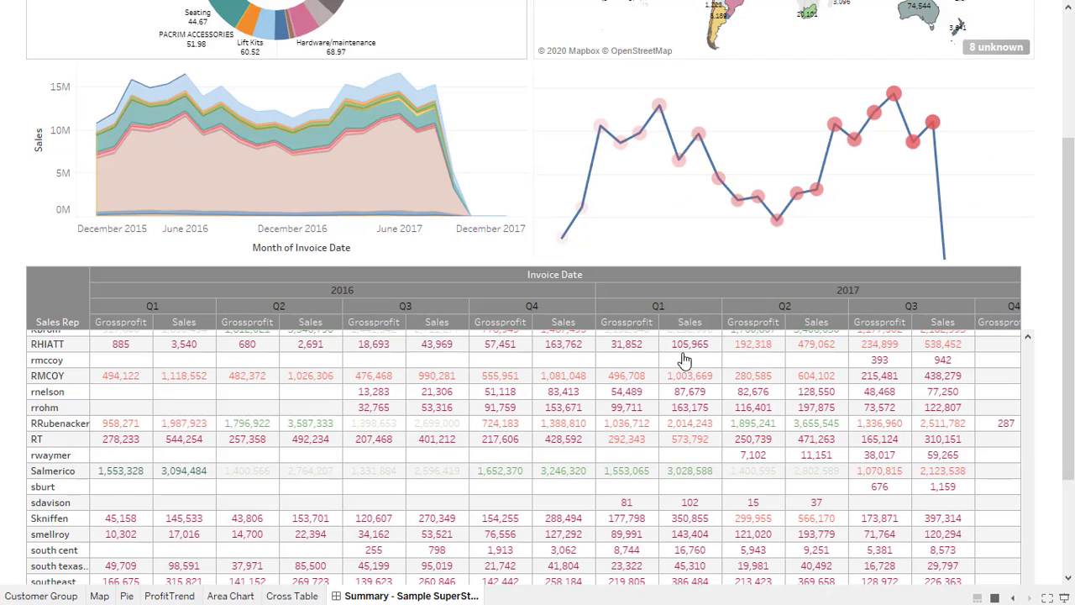
pyautogui.scroll(10, 684, 360)
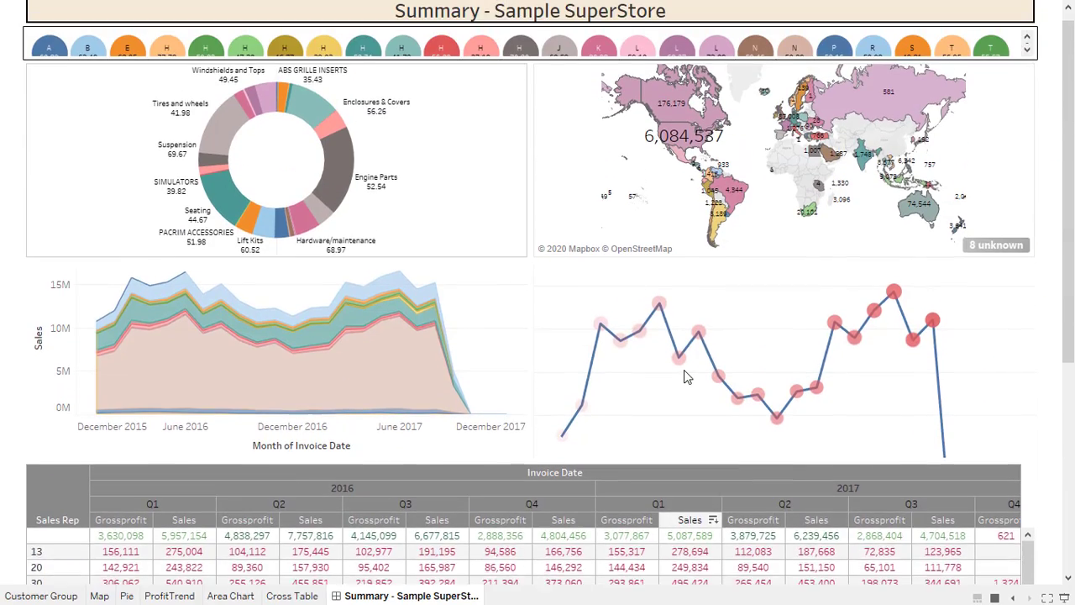
pyautogui.scroll(1, 684, 376)
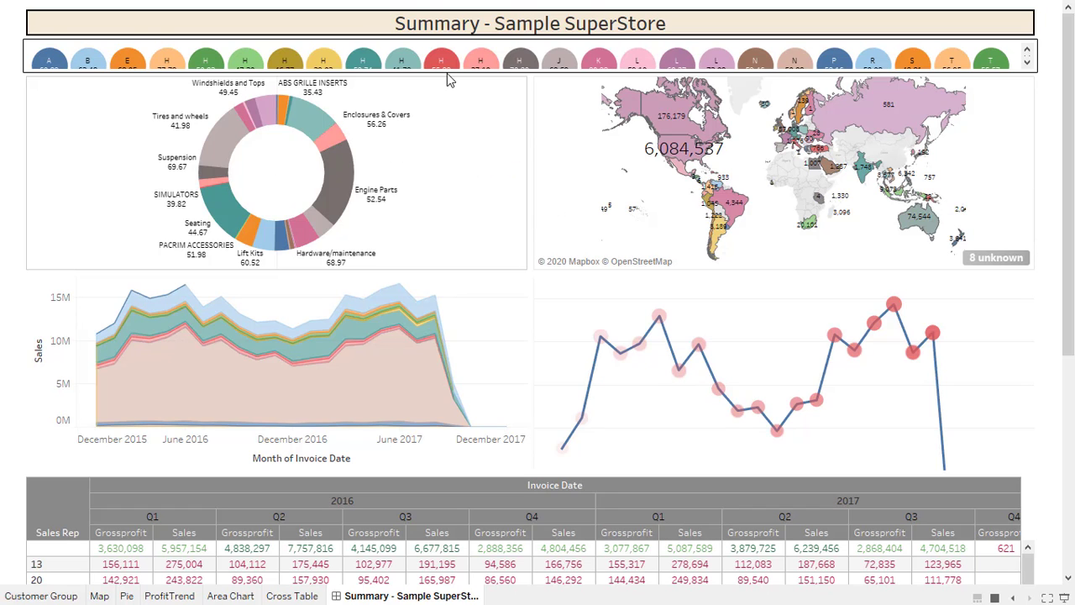
pyautogui.press('Escape')
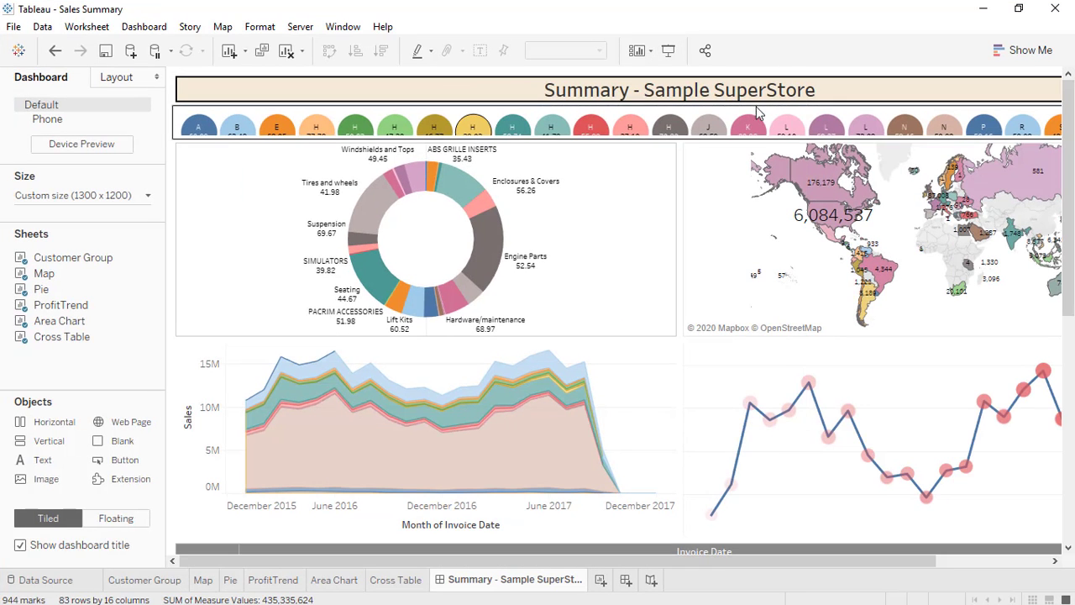
pyautogui.moveTo(604, 139); pyautogui.dragTo(605, 155)
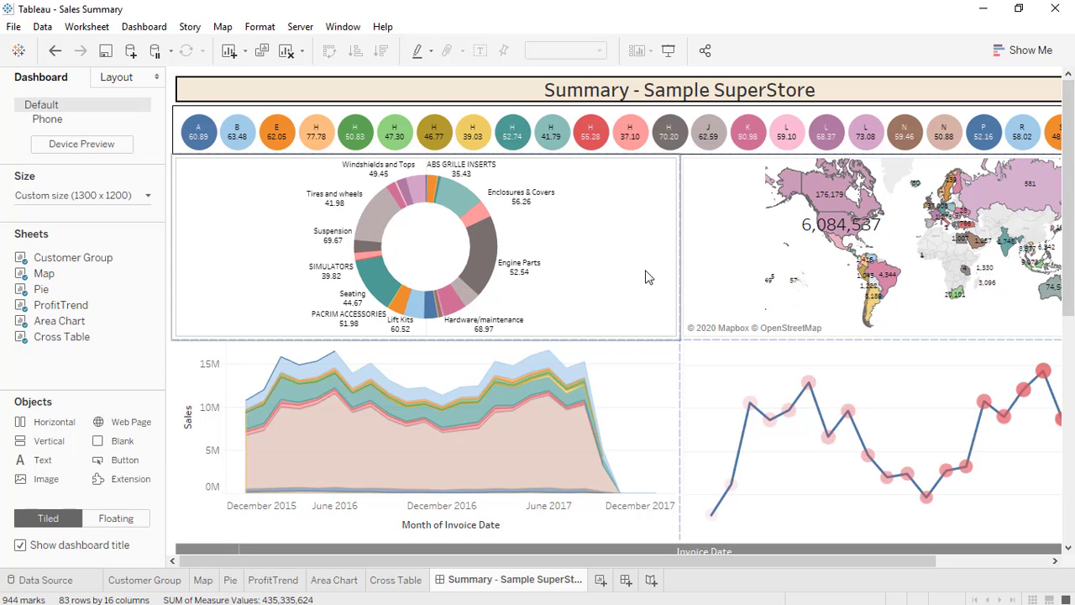
pyautogui.click(648, 237)
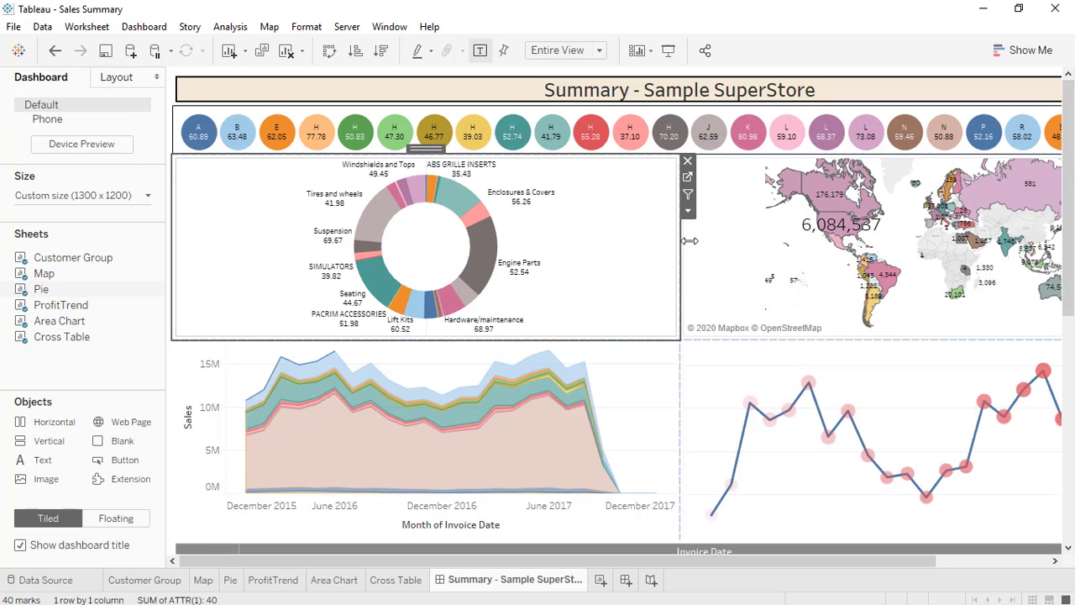
# Give the pie and map zones thin solid black borders.
pyautogui.click(117, 77)
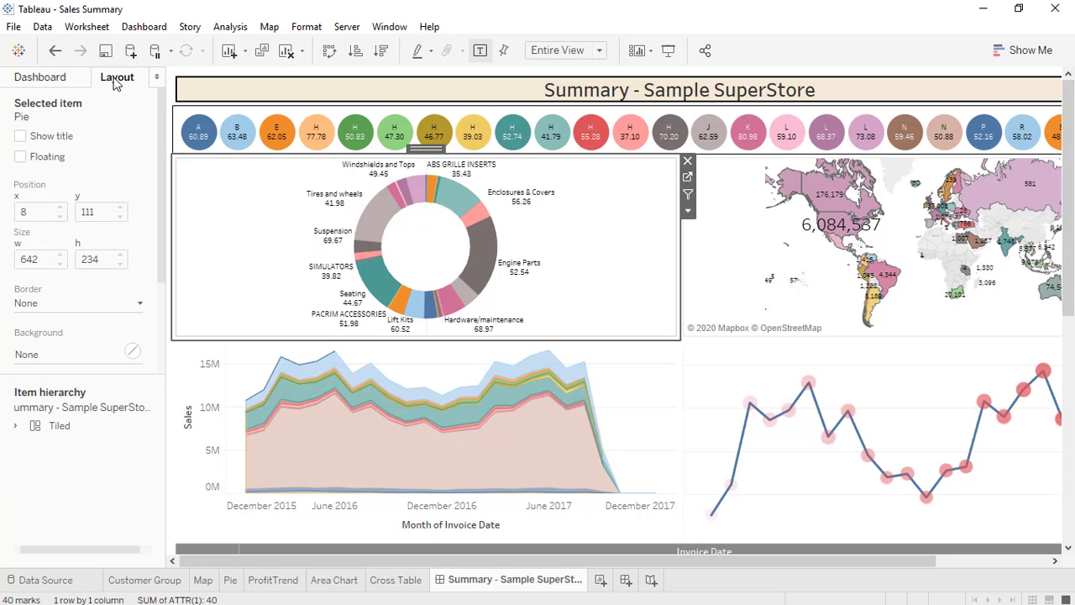
pyautogui.click(41, 303)
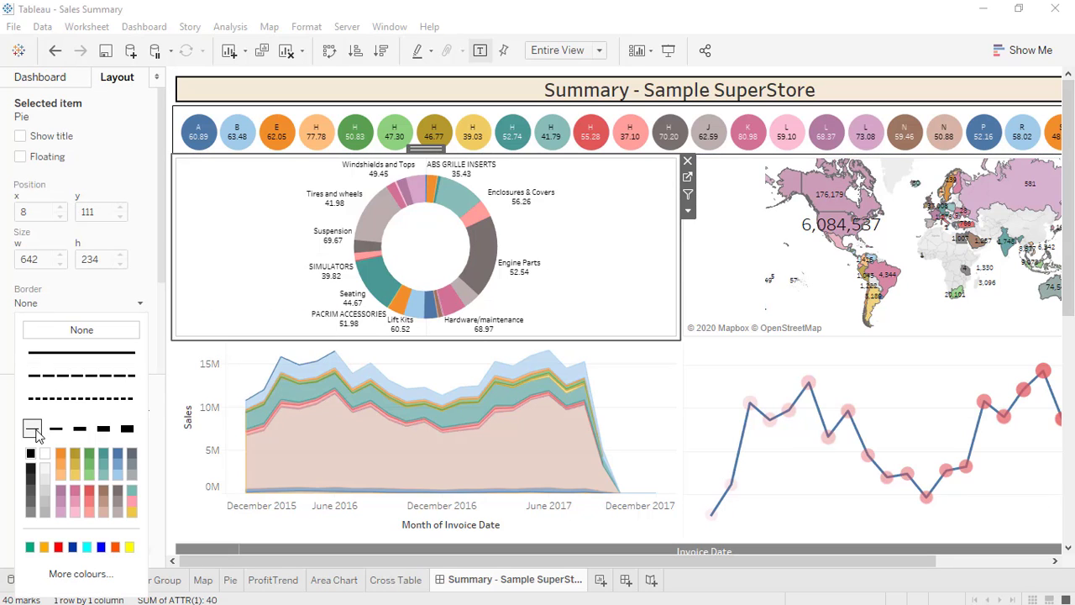
pyautogui.click(697, 305)
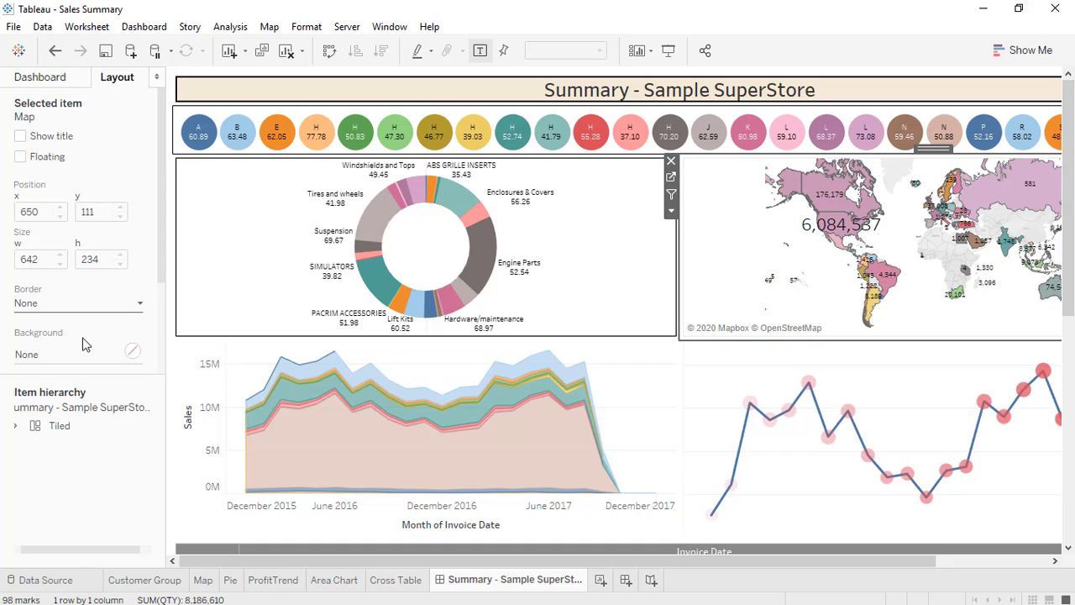
pyautogui.click(42, 307)
pyautogui.click(32, 431)
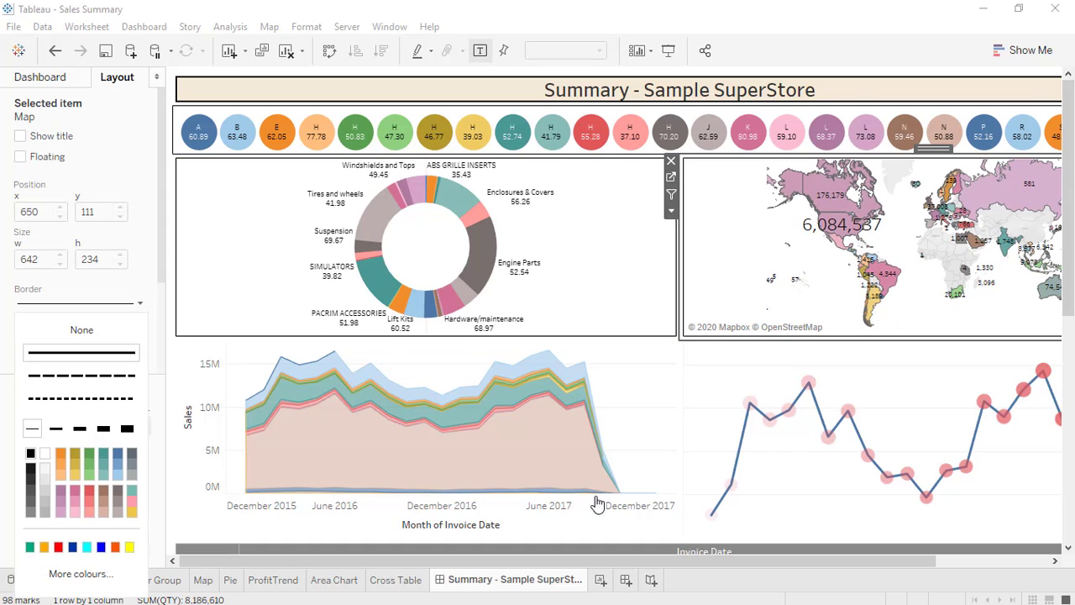
# Add thin solid borders to the area chart and ProfitTrend zones.
pyautogui.click(228, 389)
pyautogui.click(34, 304)
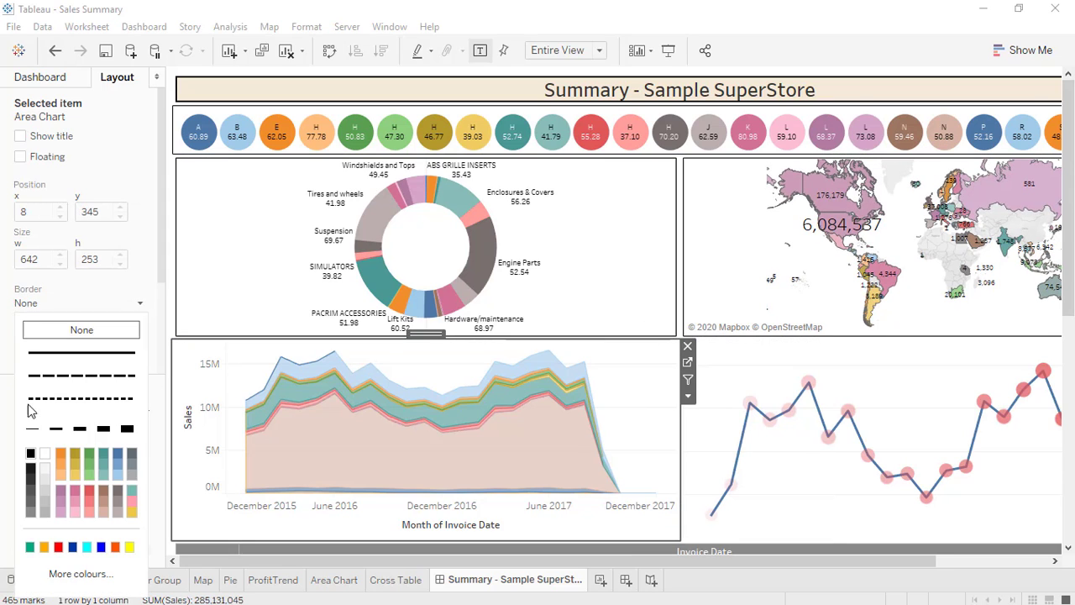
pyautogui.click(761, 386)
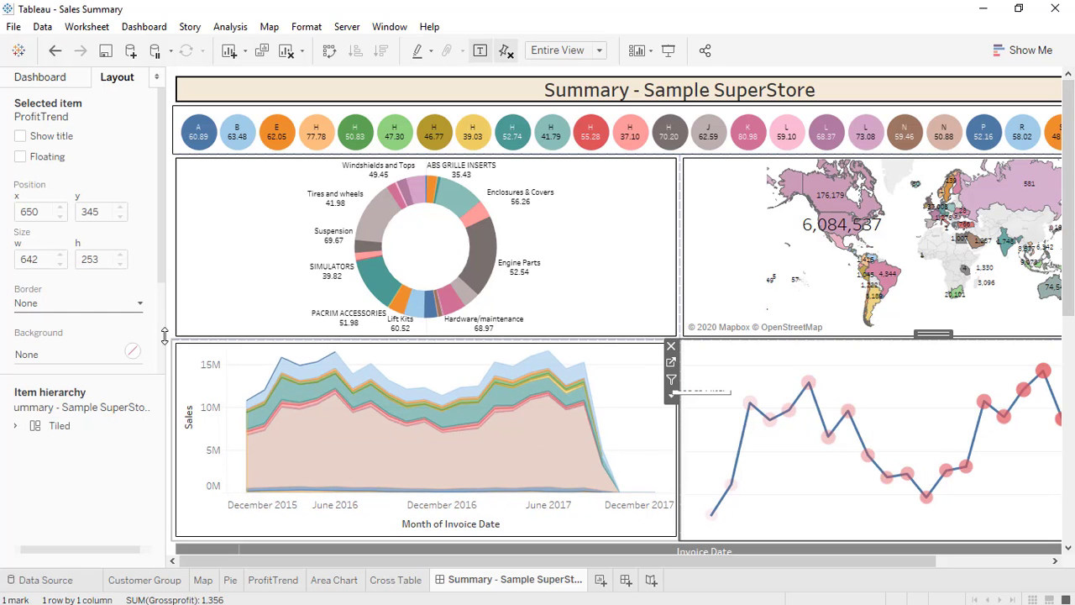
pyautogui.click(33, 307)
pyautogui.click(31, 429)
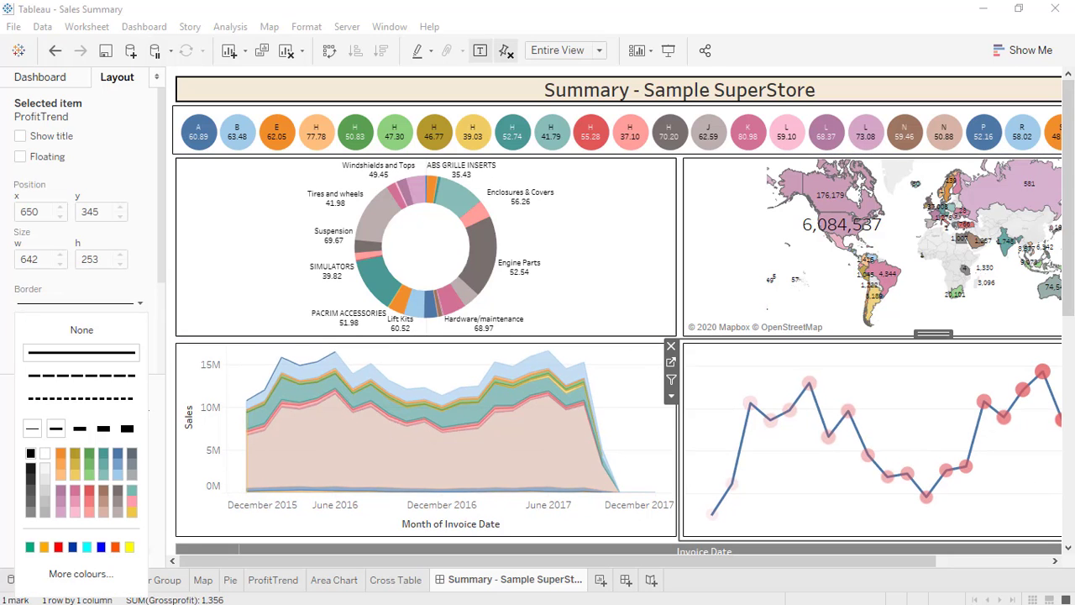
# Border the cross table with a thin solid line and drag its divider down to heighten the charts.
pyautogui.moveTo(1068, 239); pyautogui.dragTo(1071, 419)
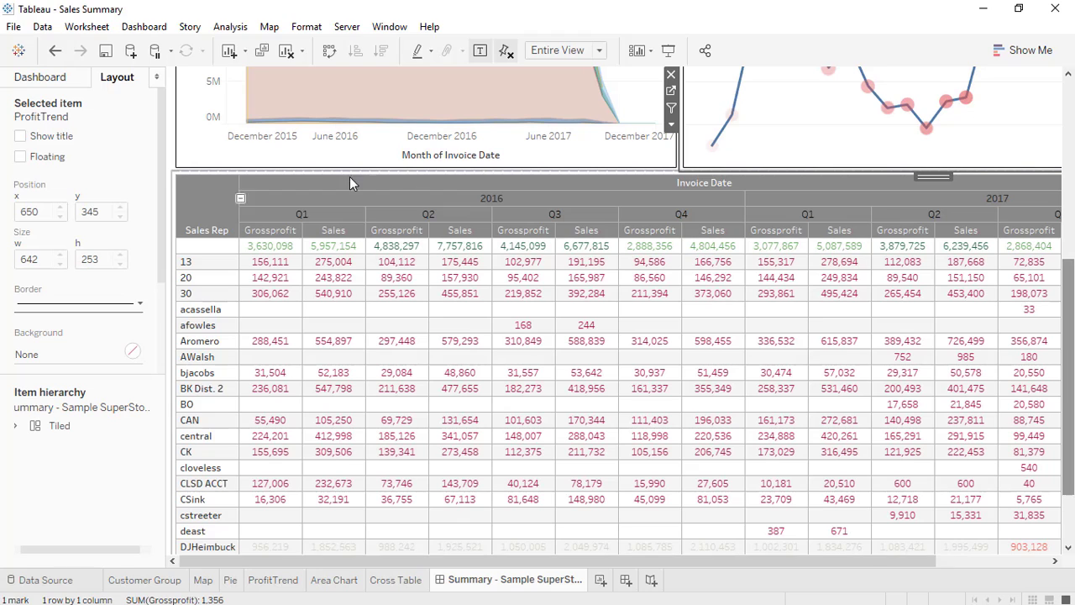
pyautogui.click(186, 192)
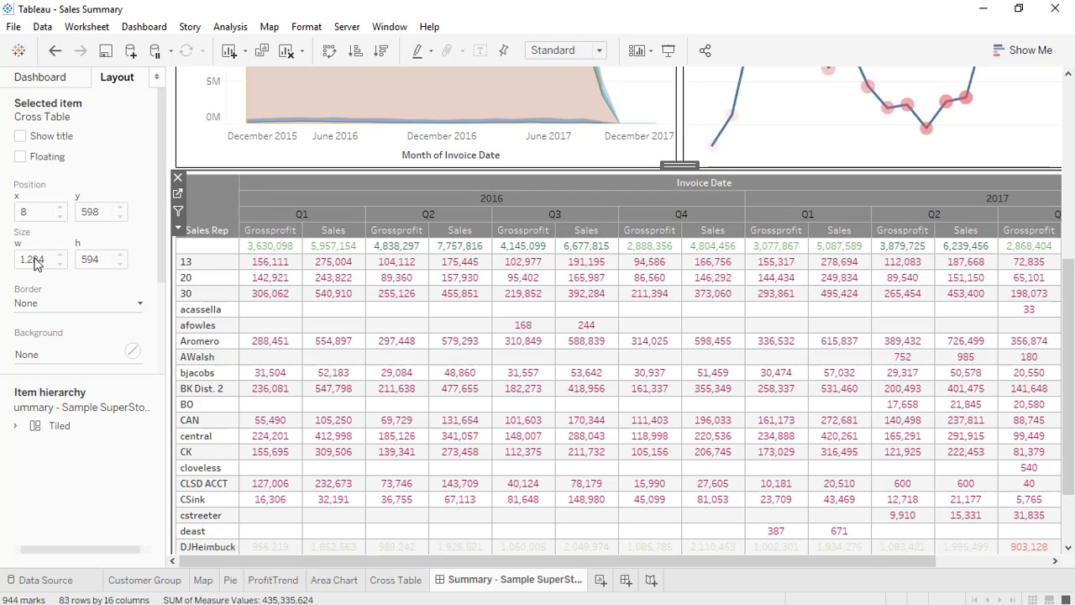
pyautogui.click(35, 306)
pyautogui.click(33, 429)
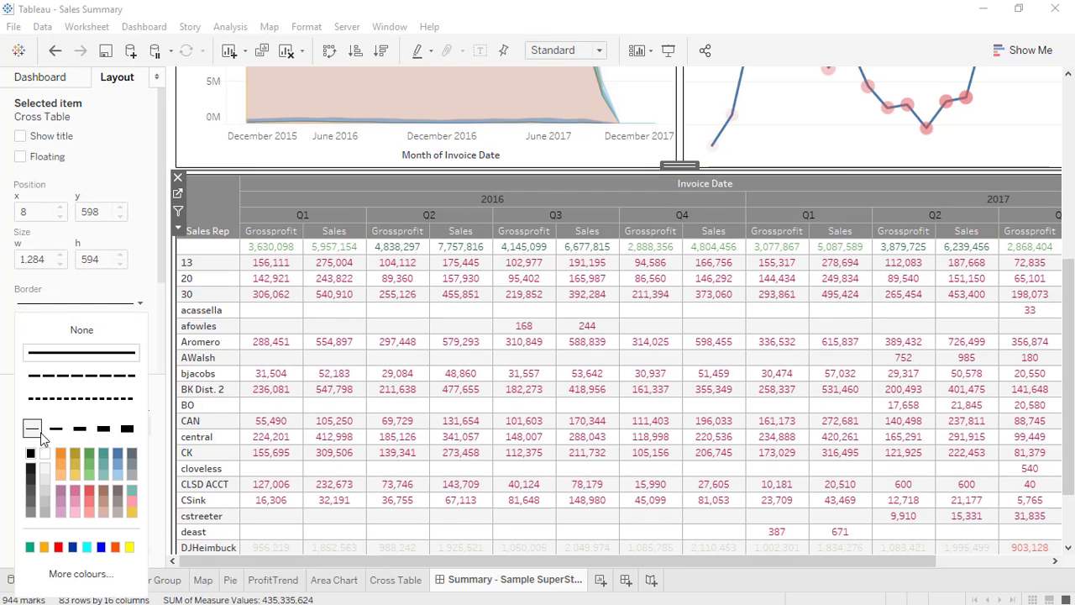
pyautogui.moveTo(648, 170); pyautogui.dragTo(647, 271)
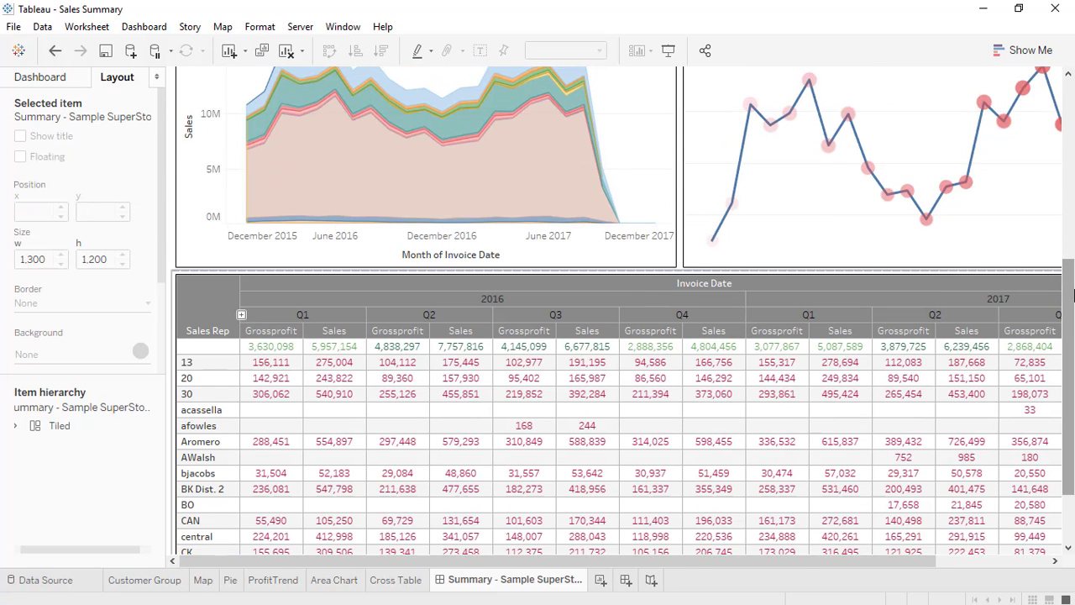
pyautogui.moveTo(1071, 373); pyautogui.dragTo(1069, 167)
# Review the bordered dashboard full-screen, scrolling the Cross Table, then return to the top and exit presentation.
pyautogui.click(669, 50)
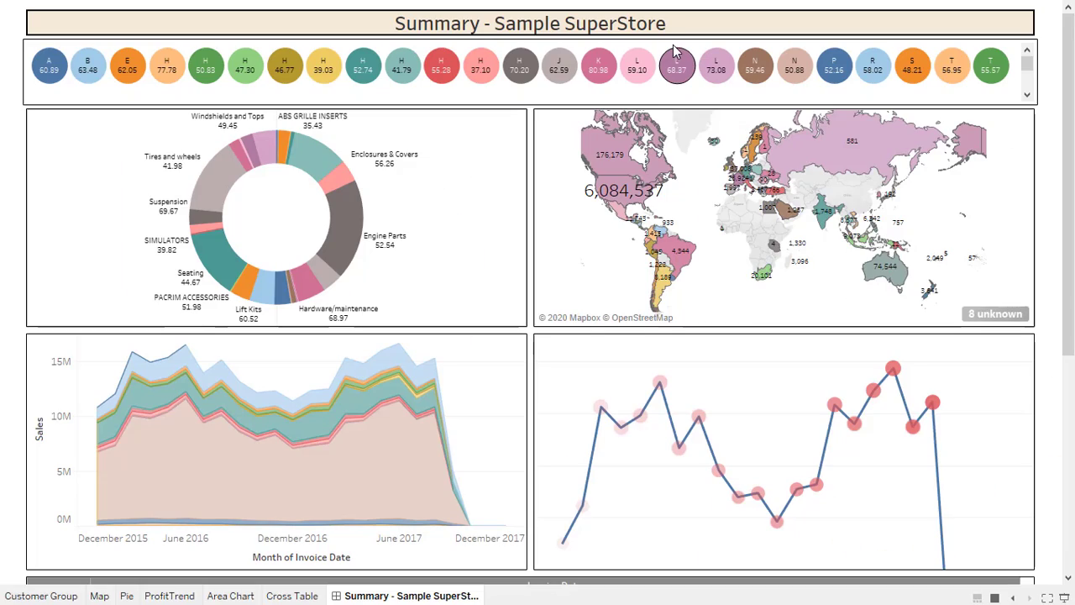
pyautogui.moveTo(1068, 258); pyautogui.dragTo(1071, 187)
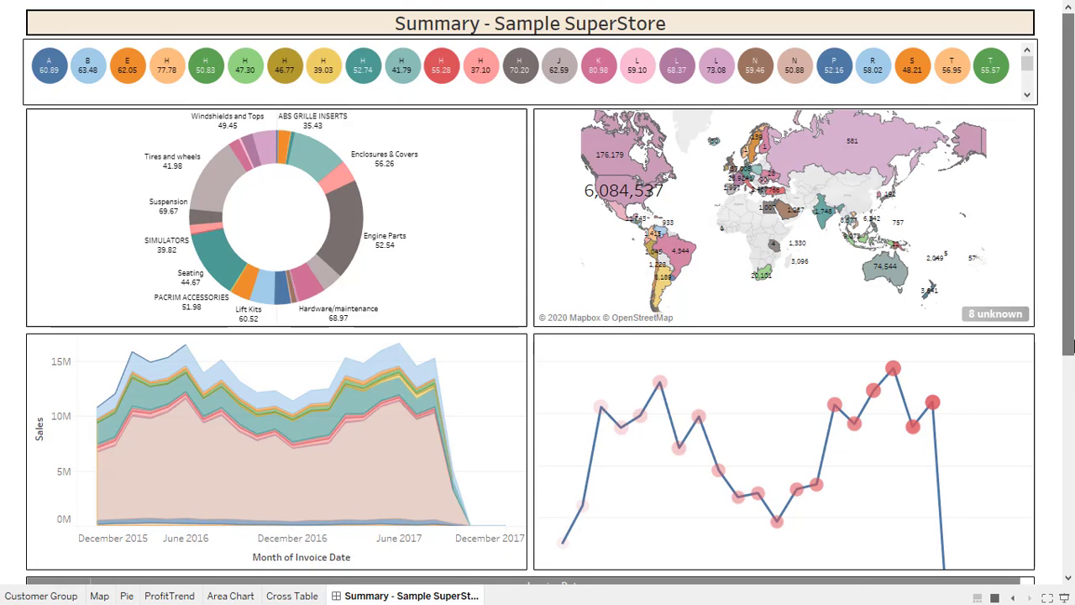
pyautogui.moveTo(1069, 344); pyautogui.dragTo(1074, 571)
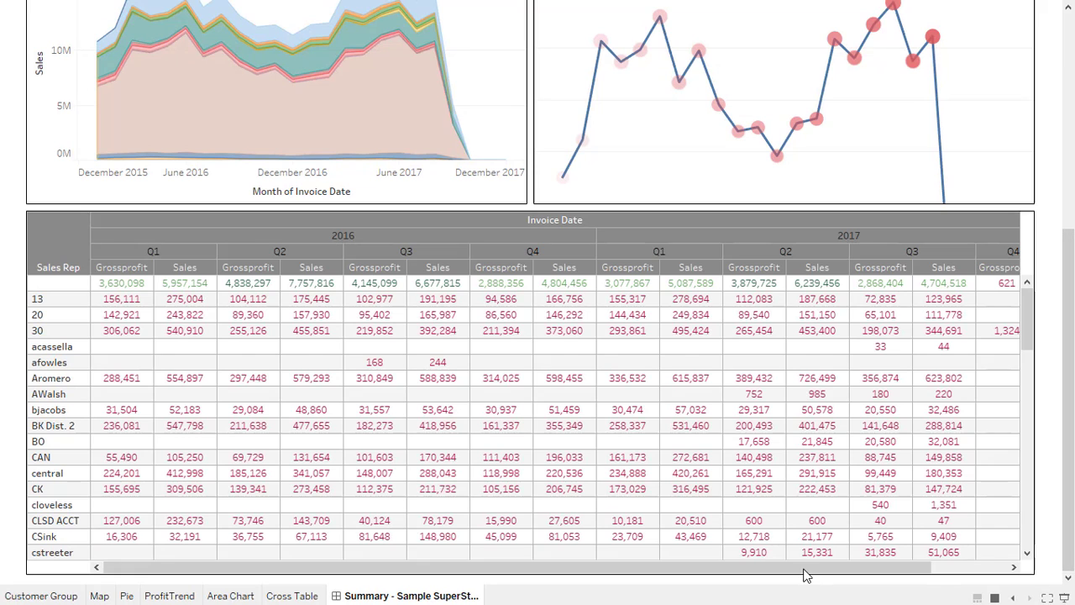
pyautogui.moveTo(804, 569); pyautogui.dragTo(664, 573)
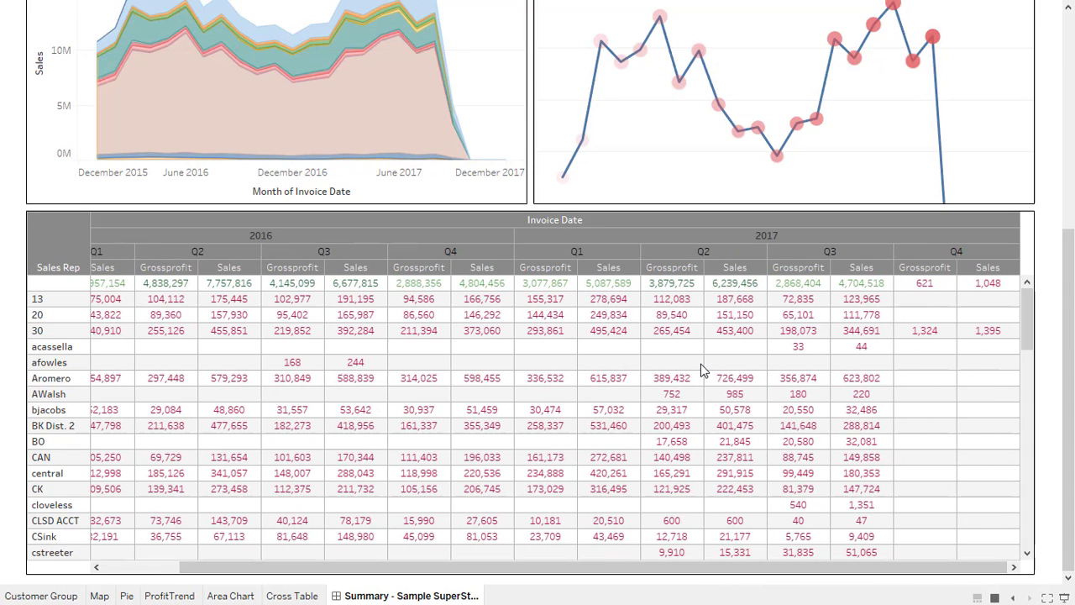
pyautogui.moveTo(348, 568); pyautogui.dragTo(223, 578)
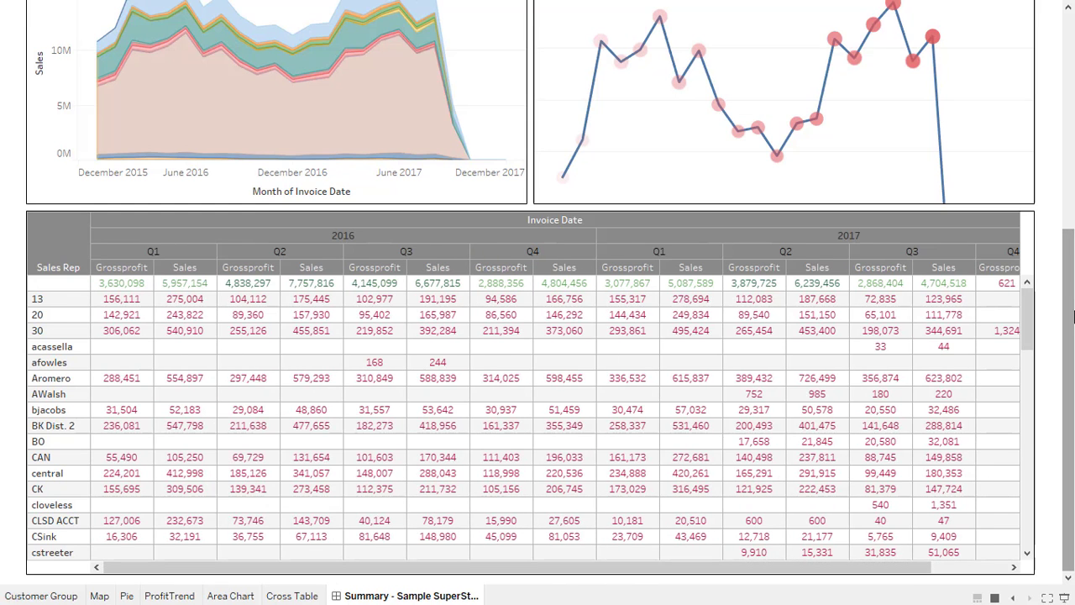
pyautogui.click(1068, 220)
pyautogui.moveTo(1068, 220); pyautogui.dragTo(1068, 59)
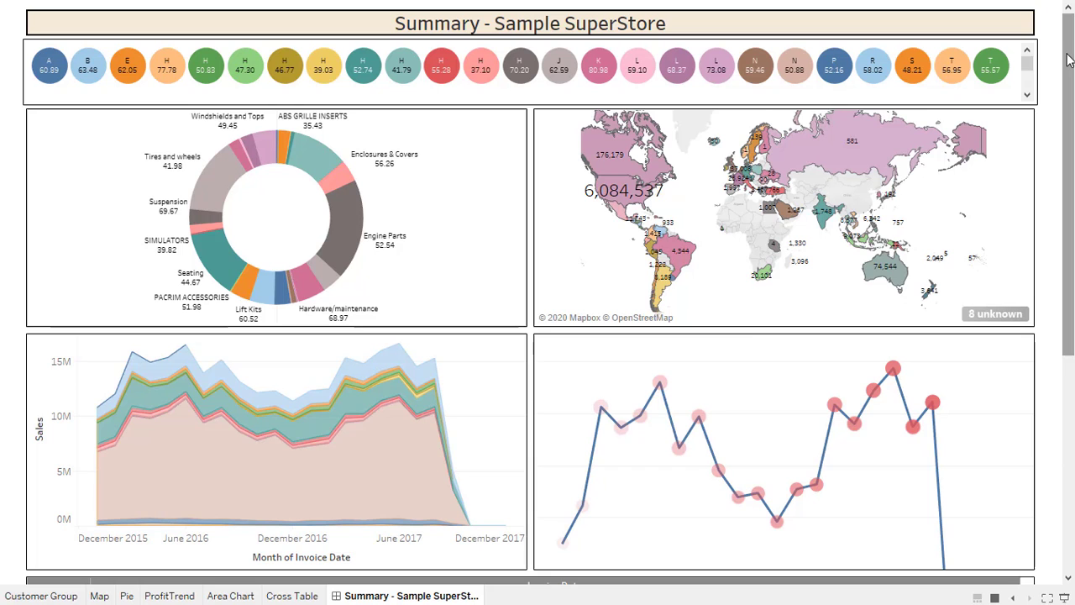
pyautogui.press('Escape')
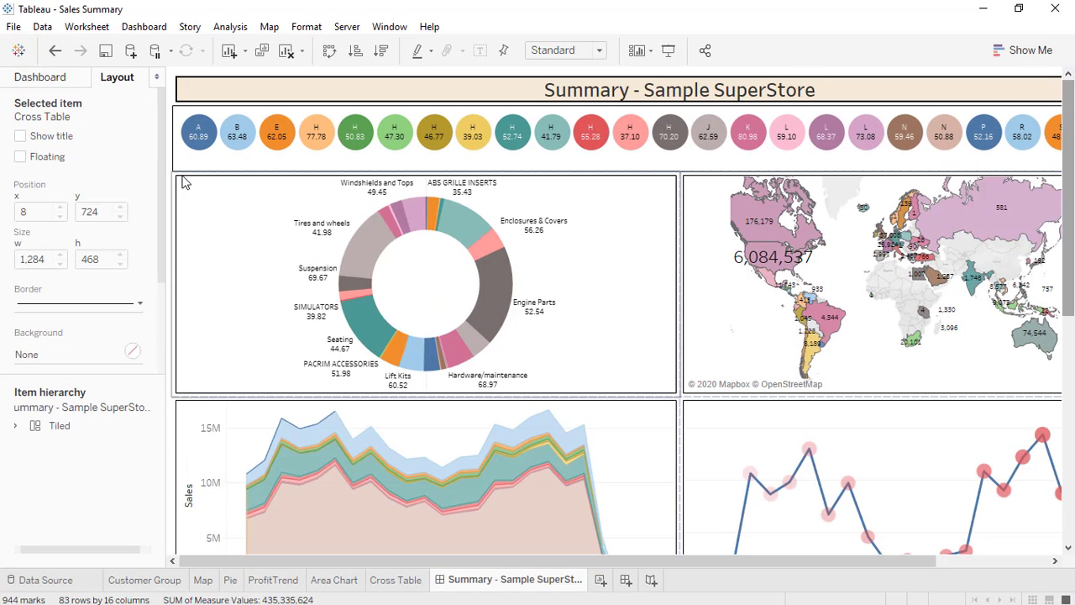
# Select the Customer Group circle strip and present the dashboard full-screen again.
pyautogui.click(187, 166)
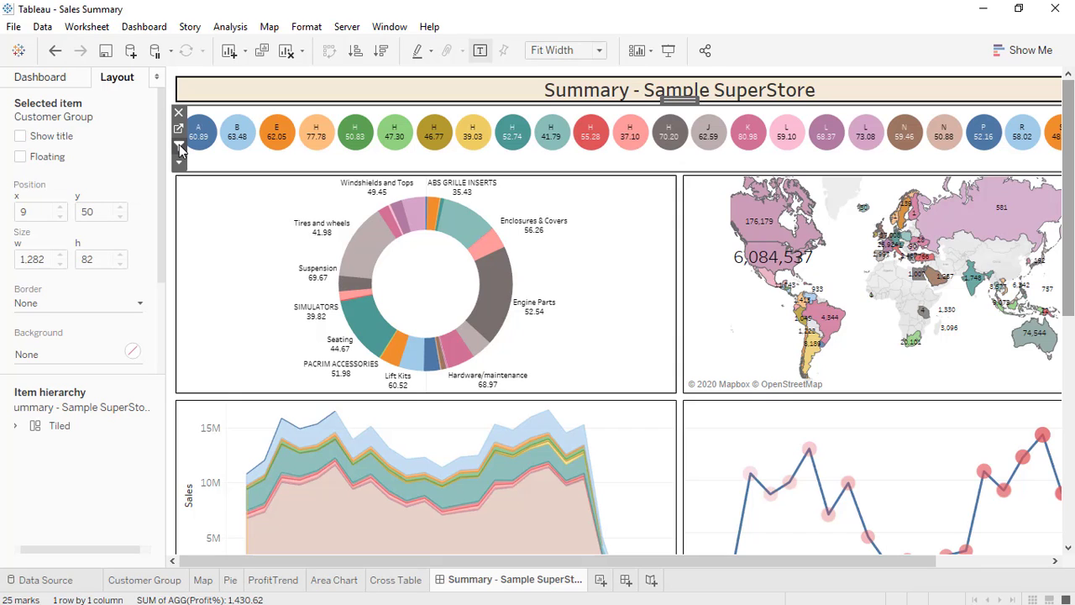
pyautogui.click(669, 50)
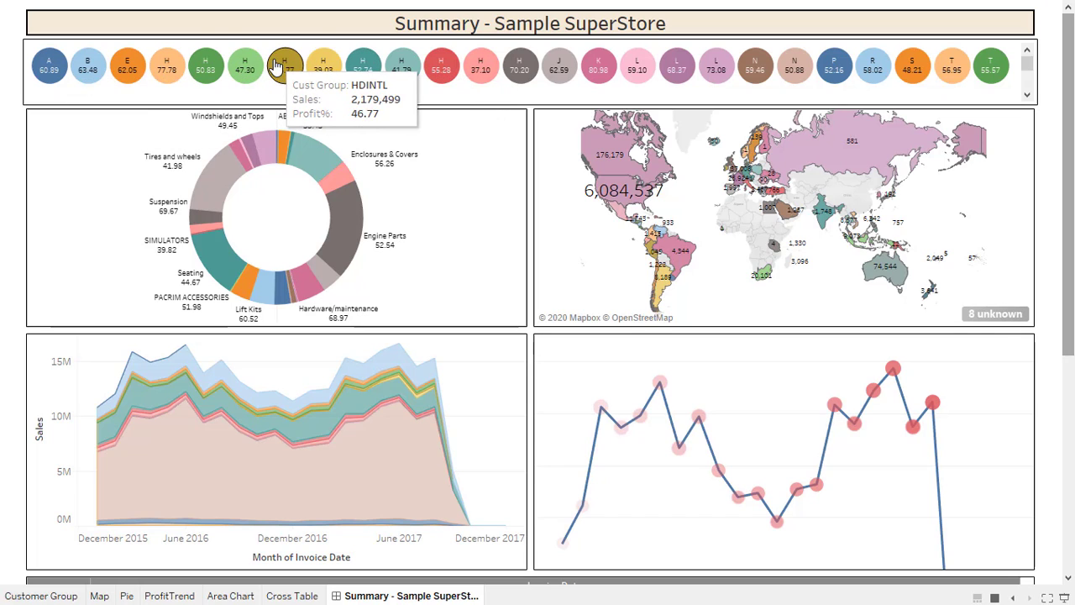
# Filter the charts by the BUGGIES, HDSCM, LVSWS and AMAZON customer groups in turn.
pyautogui.click(99, 73)
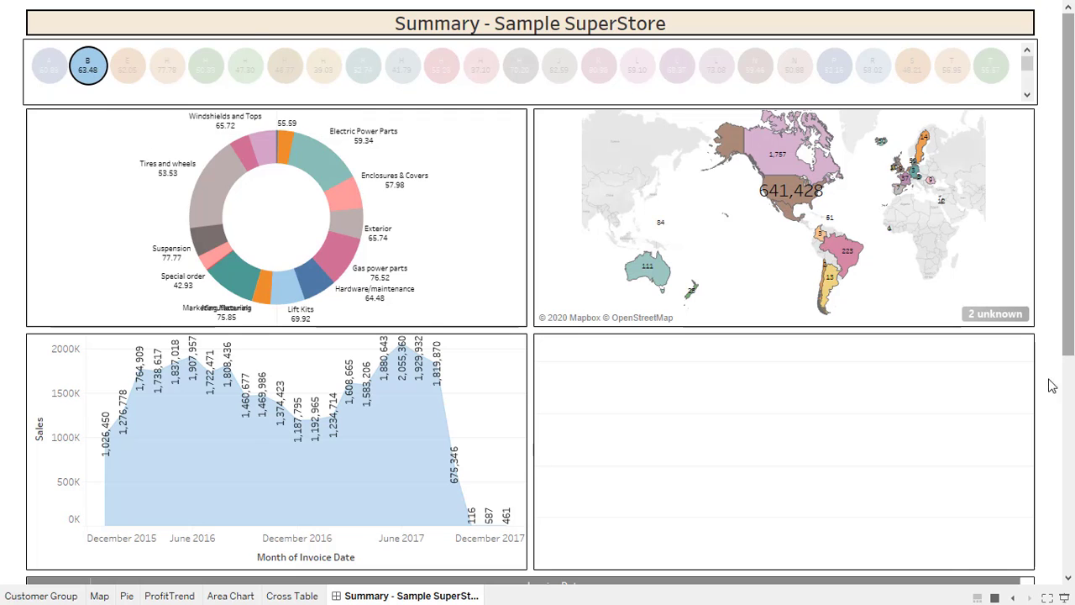
pyautogui.moveTo(1065, 322)
pyautogui.mouseDown()
pyautogui.moveTo(1070, 565)
pyautogui.moveTo(1068, 302)
pyautogui.mouseUp()
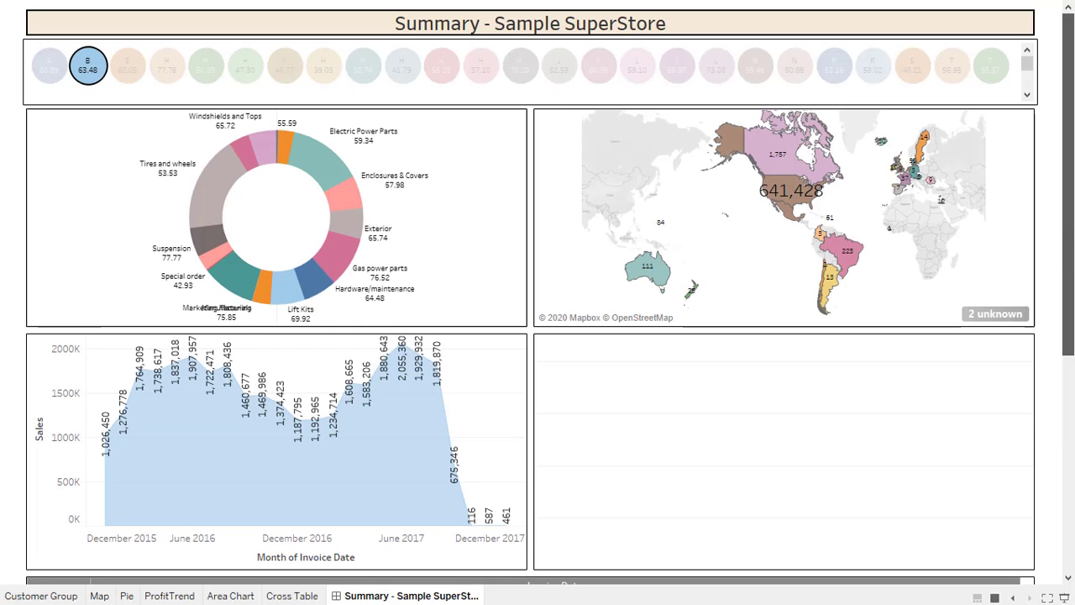
pyautogui.click(524, 72)
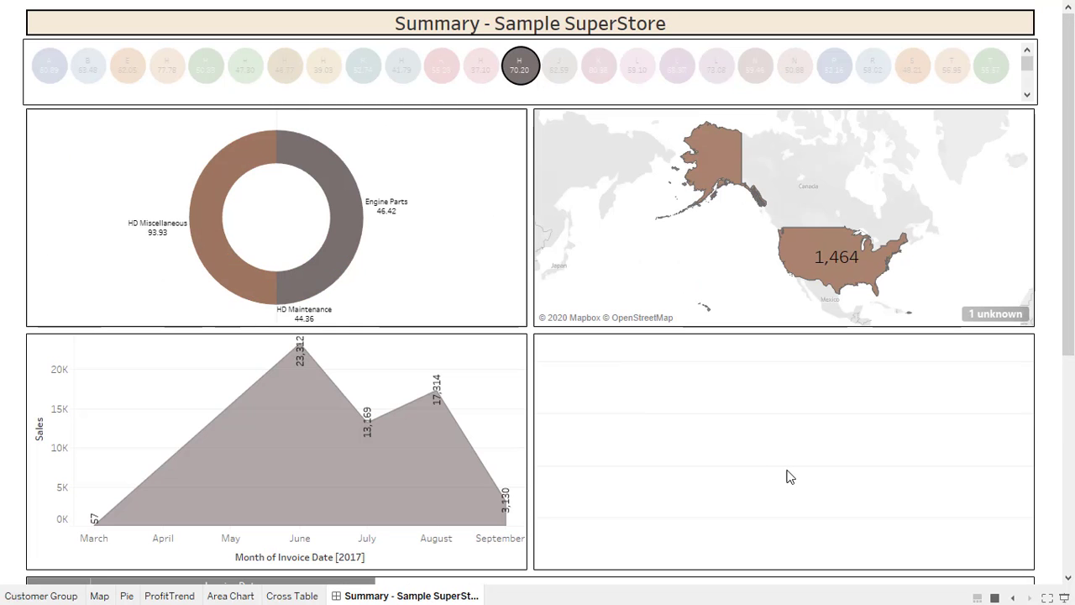
pyautogui.moveTo(1068, 254); pyautogui.dragTo(1060, 187)
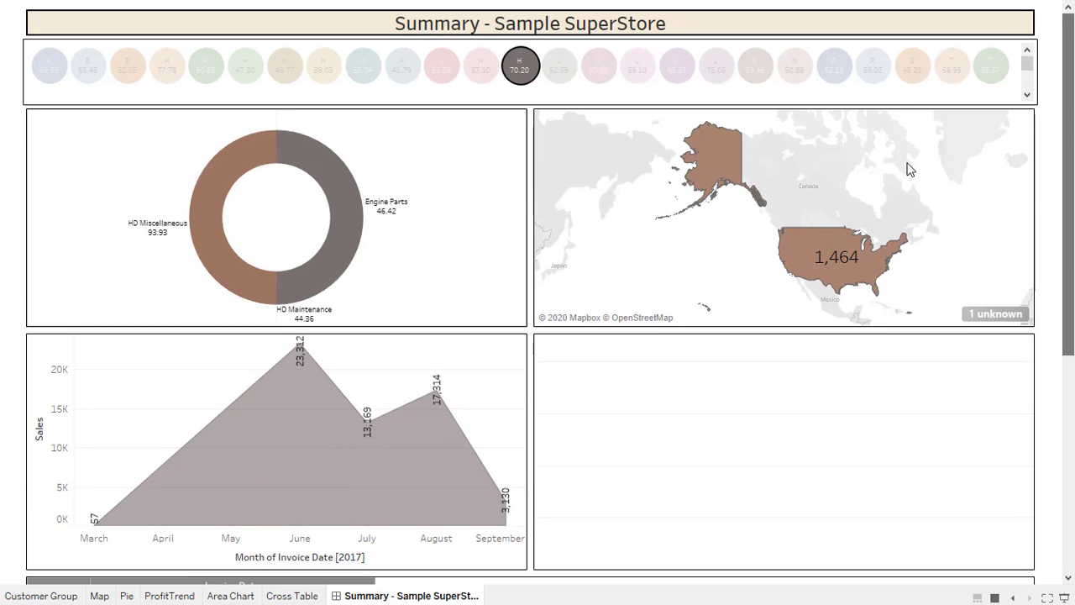
pyautogui.click(731, 73)
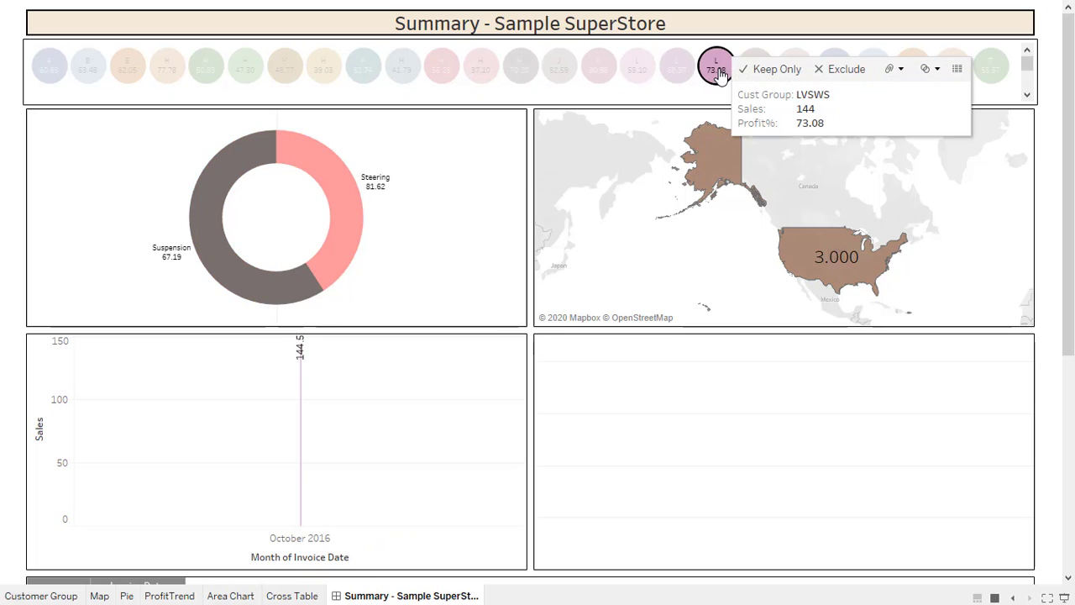
pyautogui.click(50, 73)
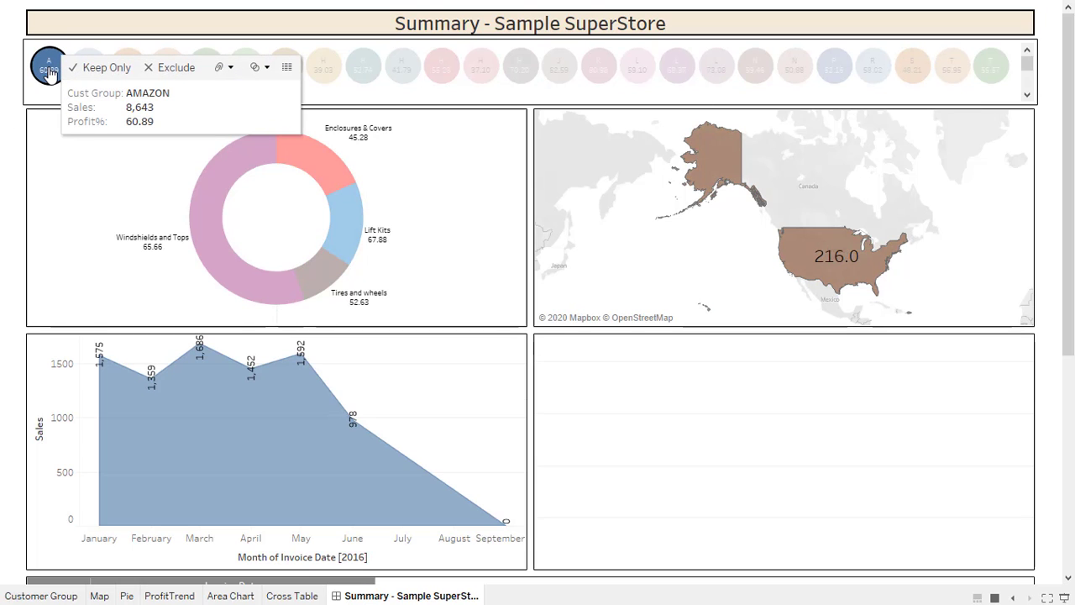
# Clear the AMAZON filter, recheck the unfiltered dashboard full-screen, then leave presentation mode.
pyautogui.press('Escape')
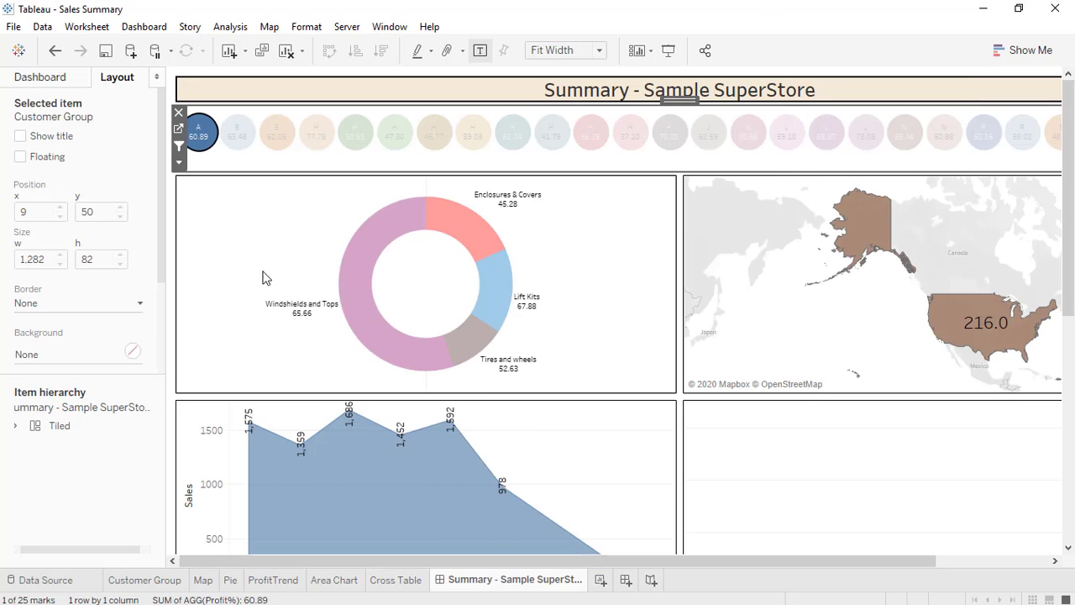
pyautogui.click(200, 130)
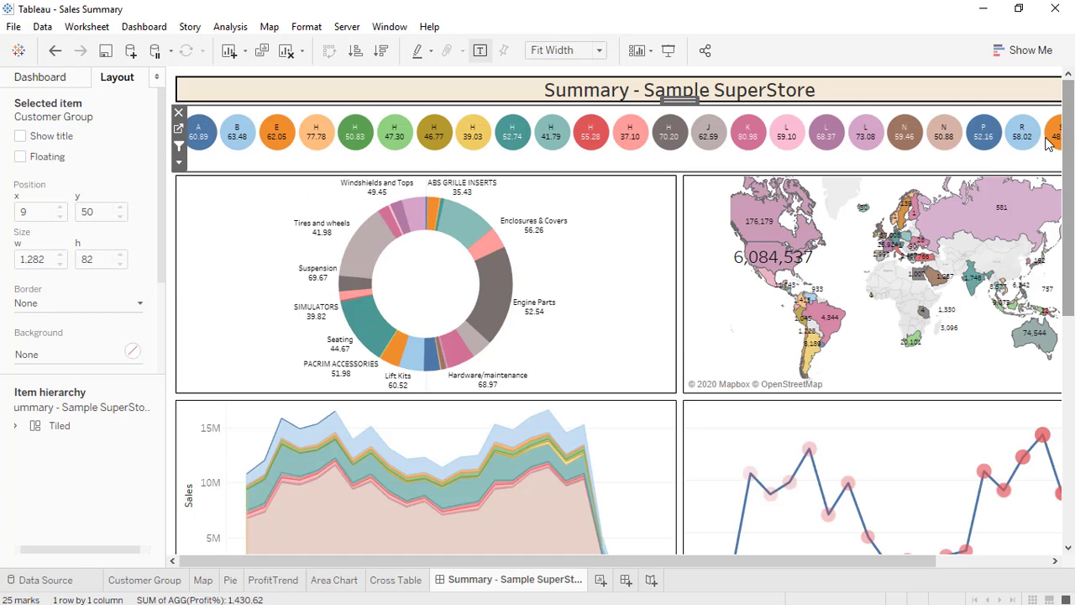
pyautogui.click(668, 51)
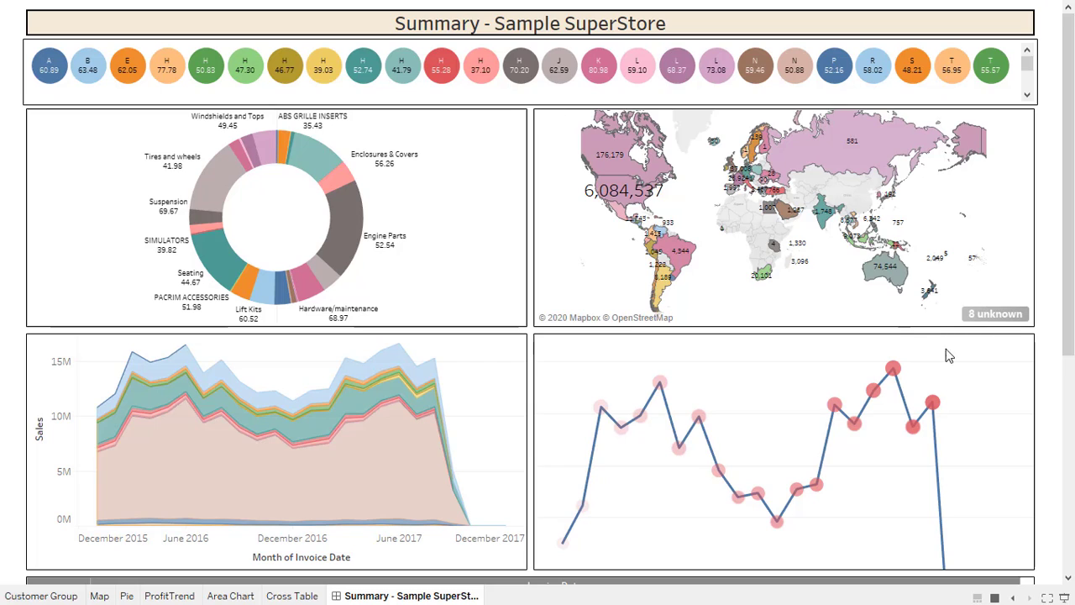
pyautogui.moveTo(1070, 242); pyautogui.dragTo(1060, 156)
pyautogui.moveTo(1067, 159); pyautogui.dragTo(1058, 446)
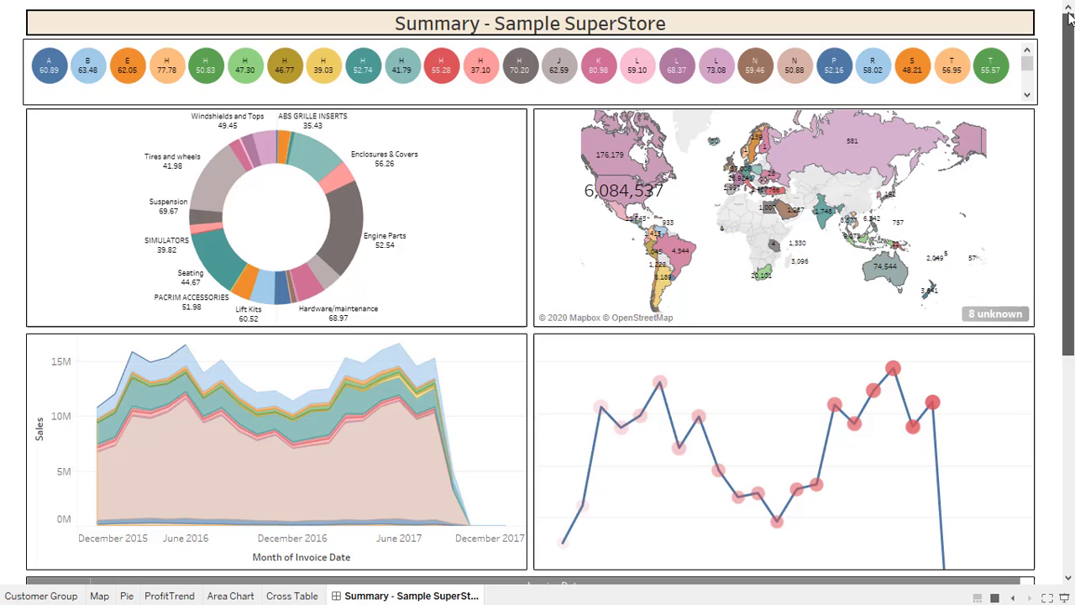
pyautogui.click(1068, 88)
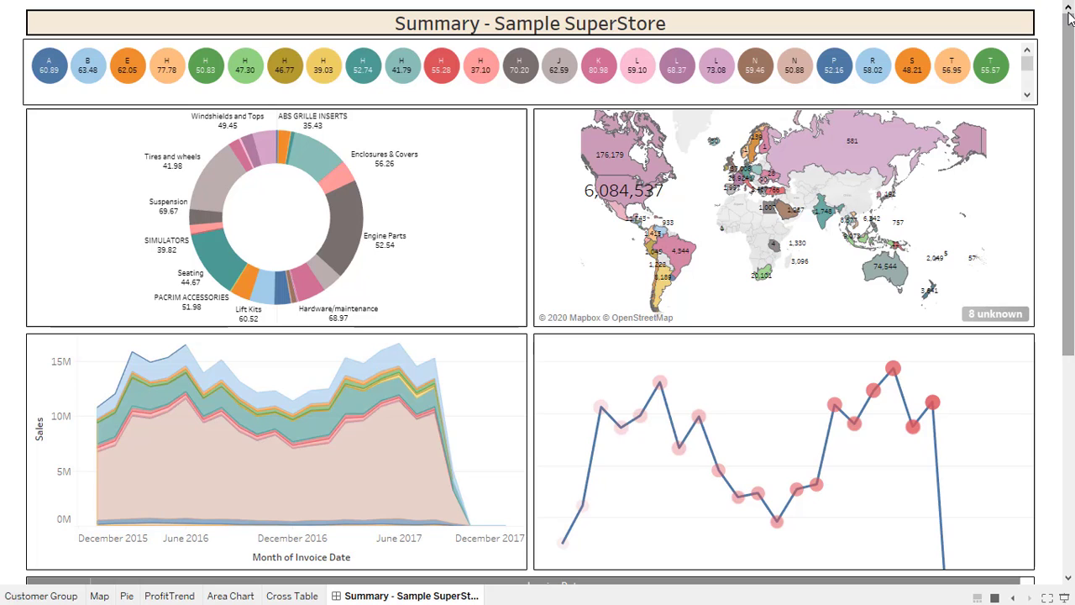
pyautogui.press('Escape')
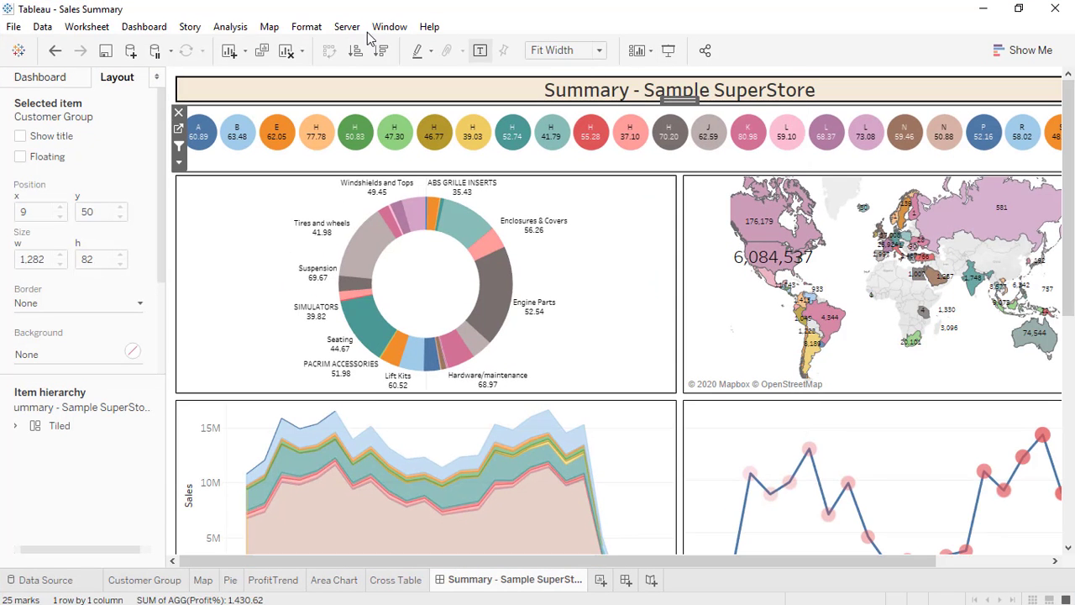
# Choose Server > Tableau Public > Save to Tableau Public As and sign in with the account e-mail and password.
pyautogui.click(349, 27)
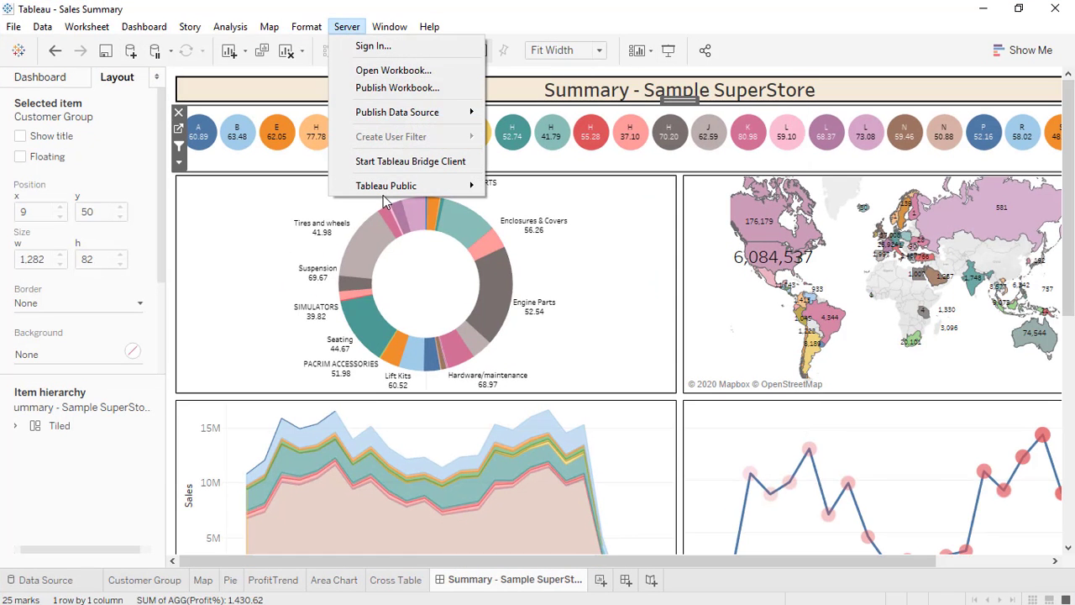
pyautogui.moveTo(388, 189)
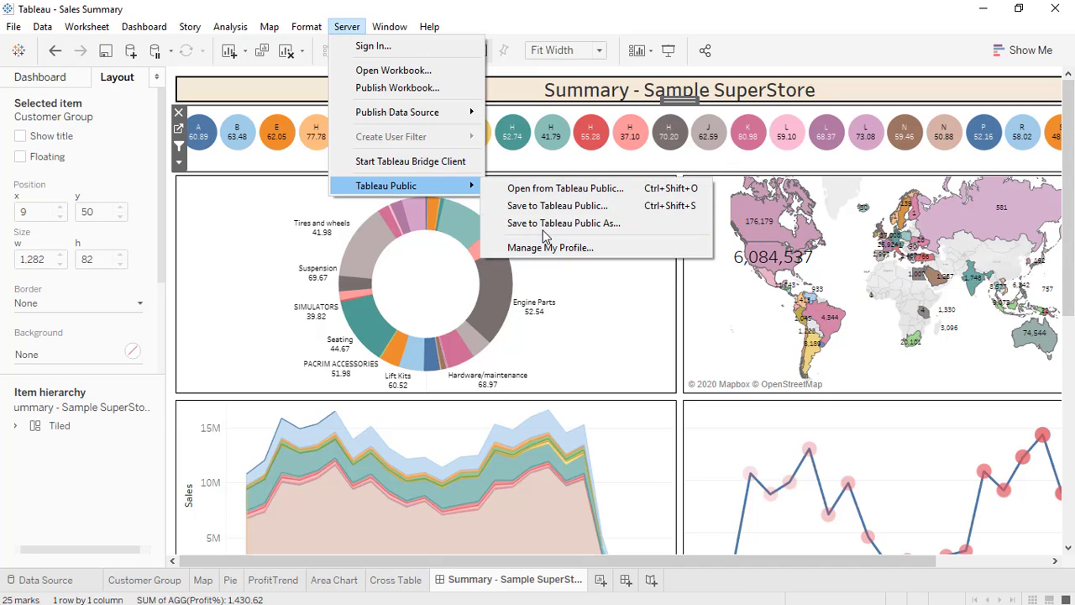
pyautogui.click(543, 225)
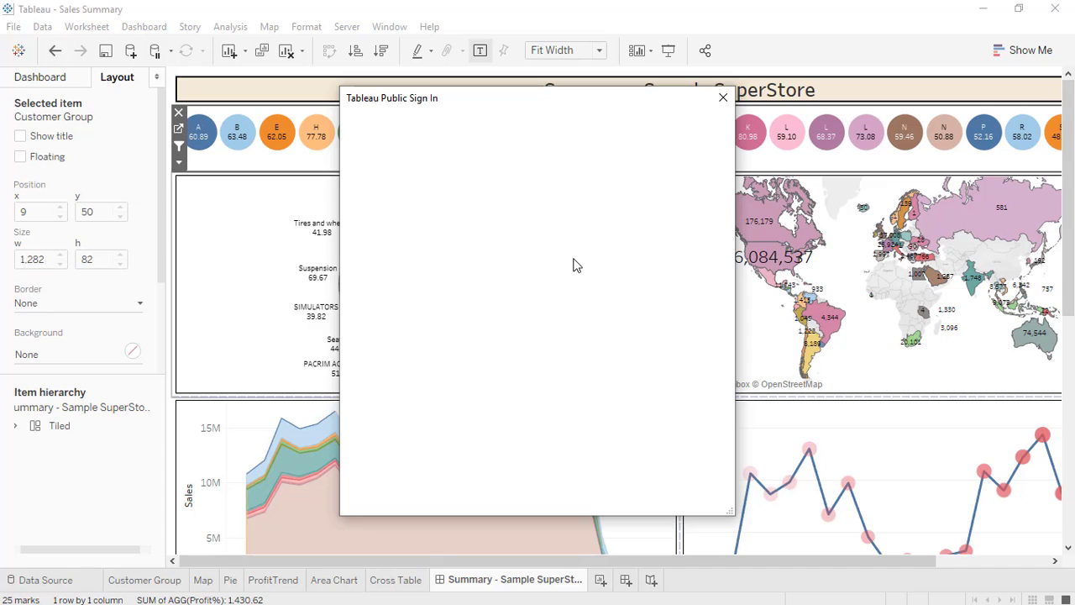
pyautogui.click(463, 238)
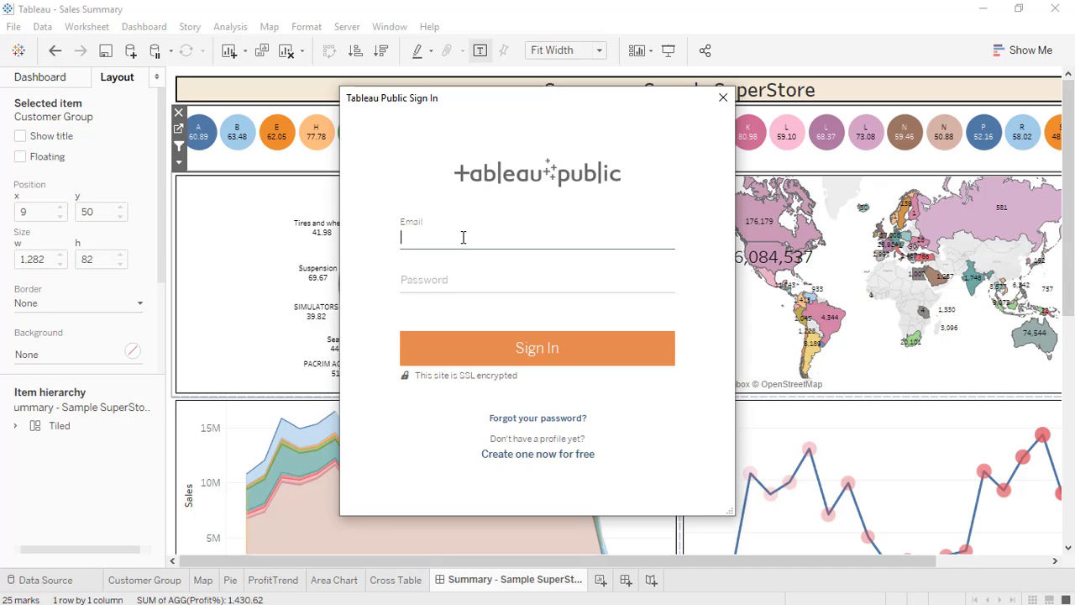
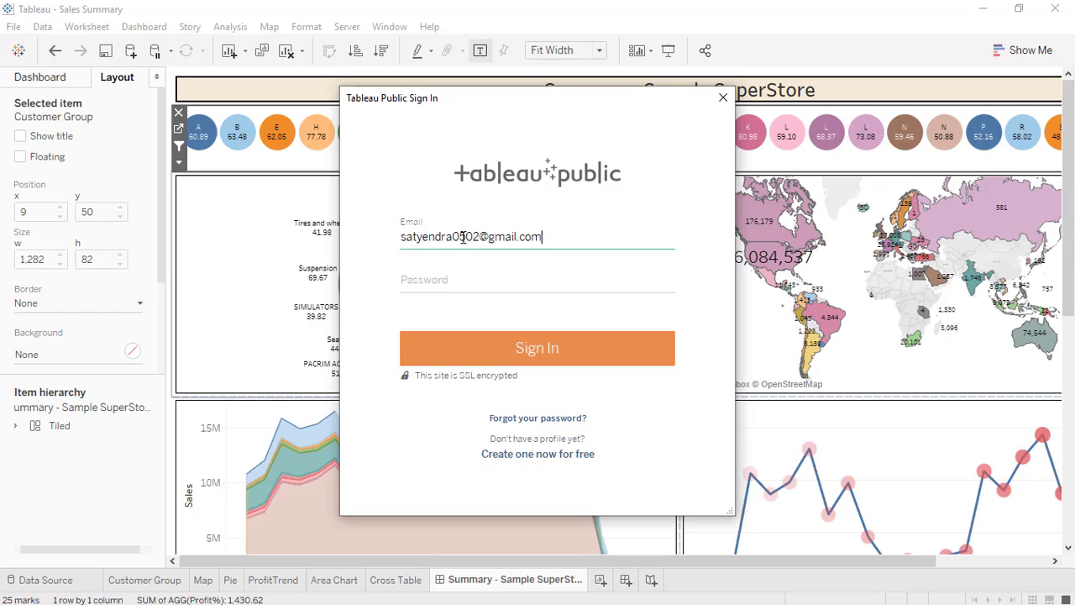
pyautogui.click(451, 283)
pyautogui.write('••••••')
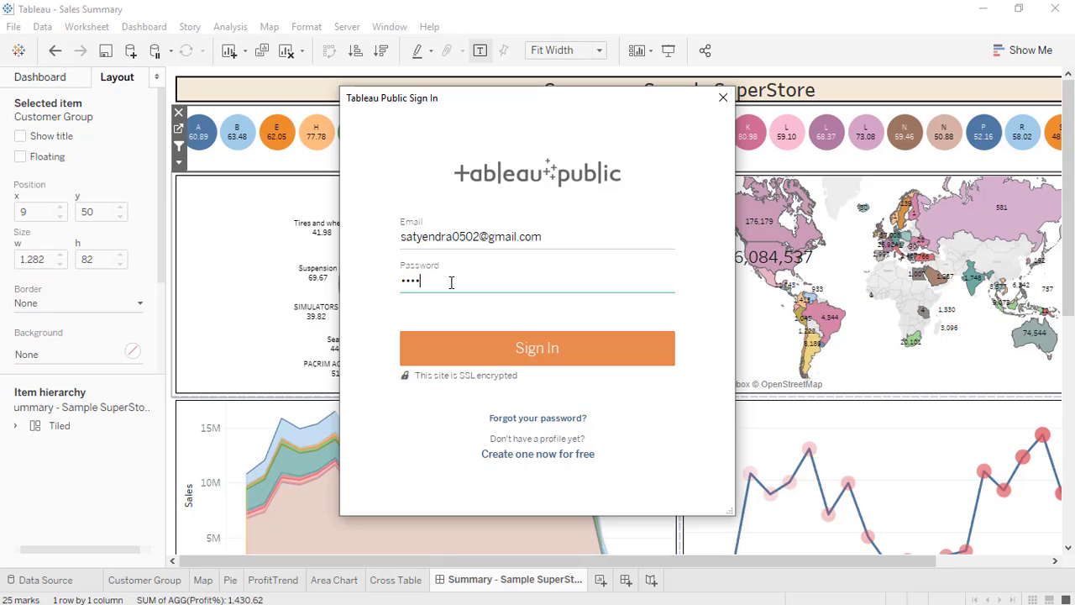
pyautogui.press('BackSpace')
pyautogui.press('BackSpace')
pyautogui.press('BackSpace')
pyautogui.press('BackSpace')
pyautogui.press('BackSpace')
pyautogui.press('BackSpace')
pyautogui.write('•••••••')
pyautogui.click(526, 356)
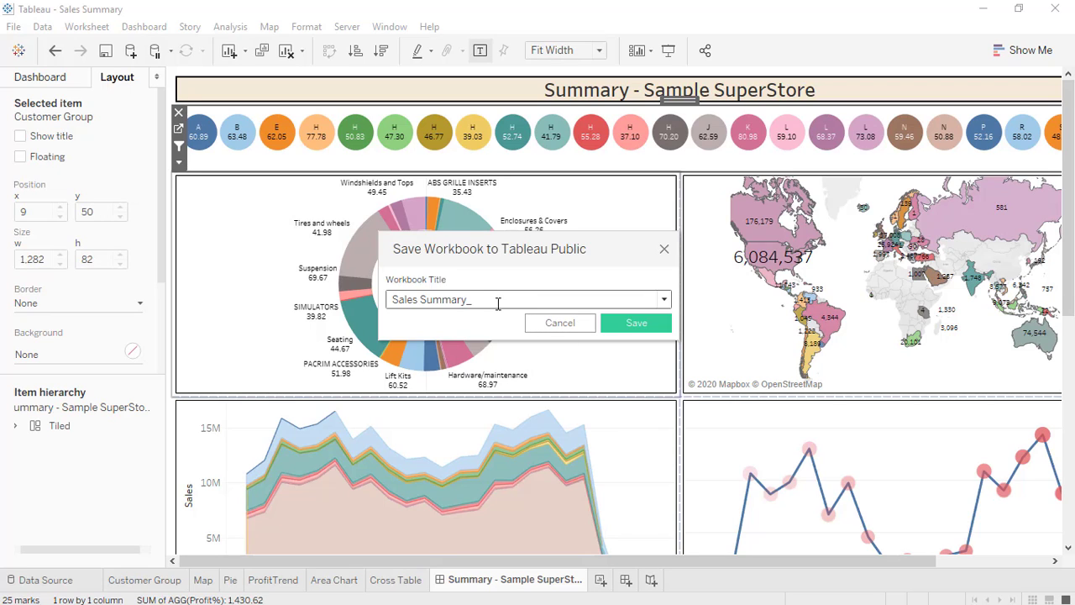
# Extend the workbook title to 'Sales Summary_Tiled' and save it to Tableau Public.
pyautogui.write('Tiles')
pyautogui.press('BackSpace')
pyautogui.press('BackSpace')
pyautogui.write('ed')
pyautogui.click(636, 324)
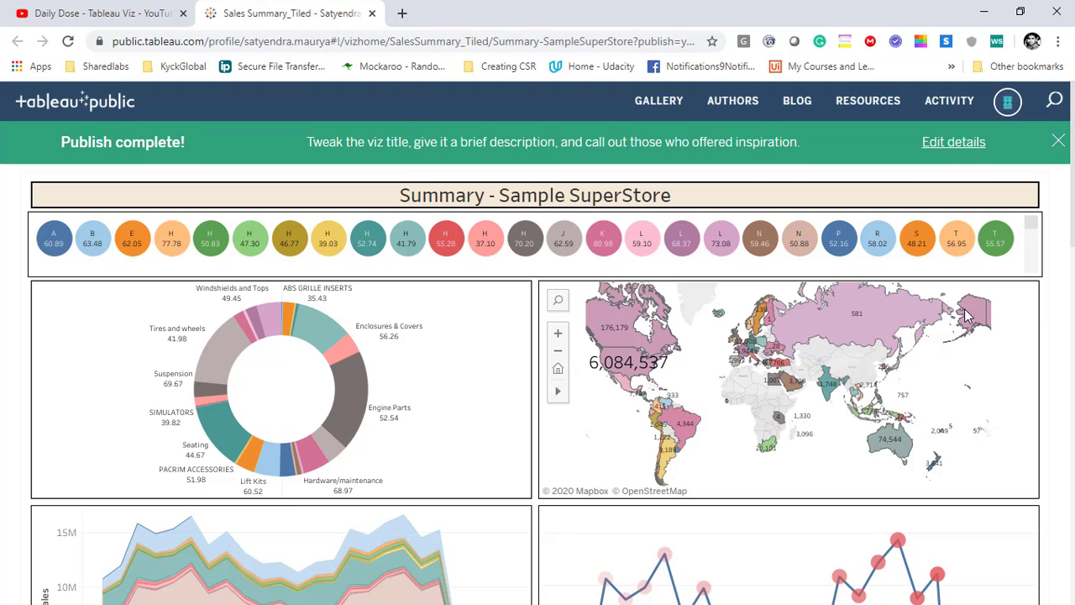
# Scroll the published dashboard on Tableau Public to see the circles row, donut, map and trend charts.
pyautogui.moveTo(1071, 231); pyautogui.dragTo(1071, 187)
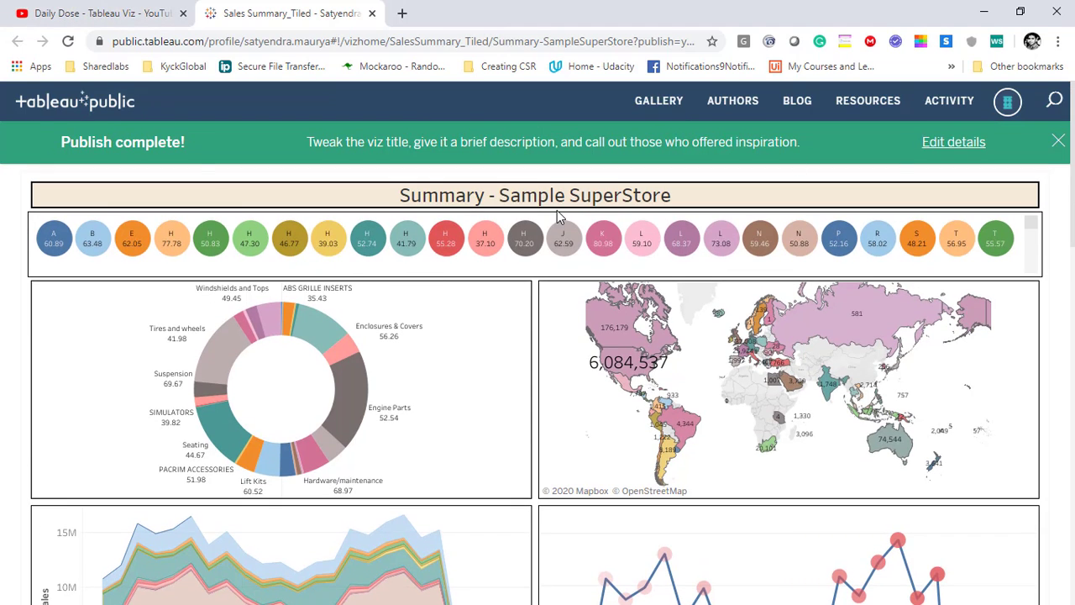
# Switch back to the Sales Summary_Tiled workbook in Tableau Desktop and present its dashboard full-screen.
pyautogui.click(756, 592)
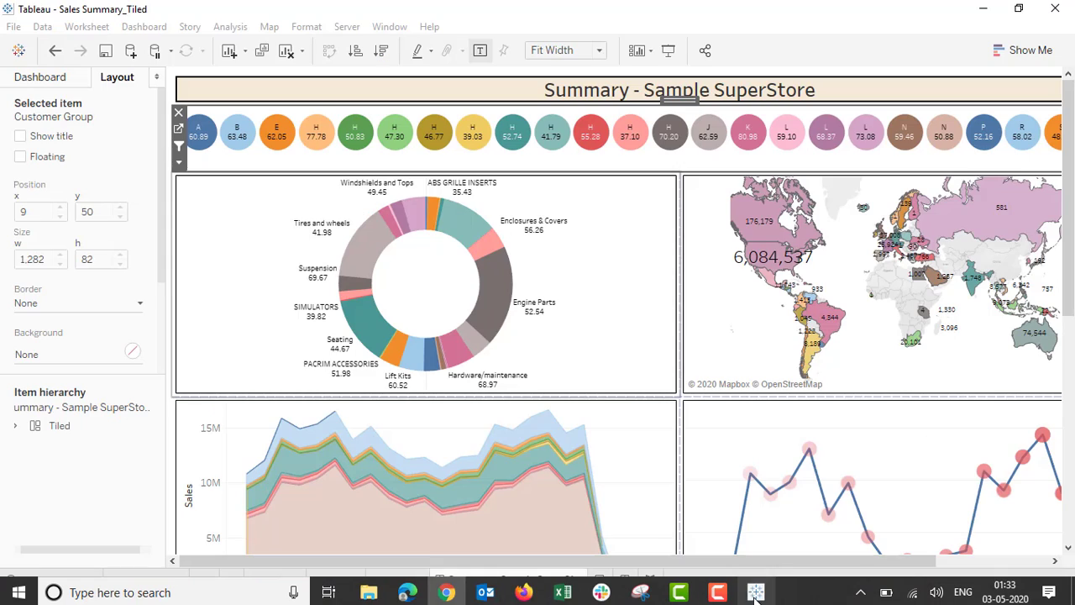
pyautogui.click(668, 51)
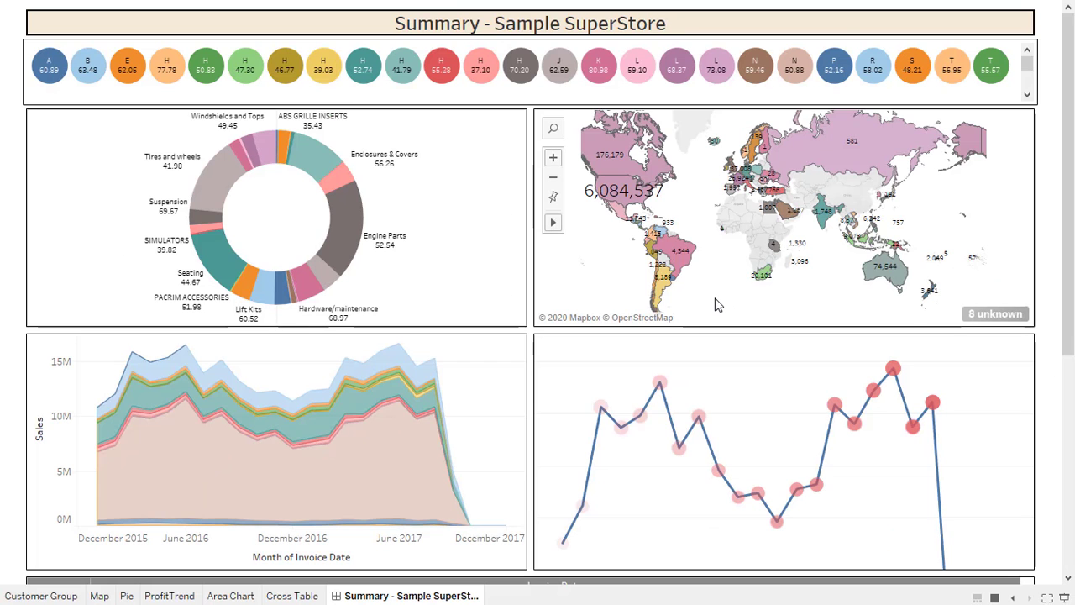